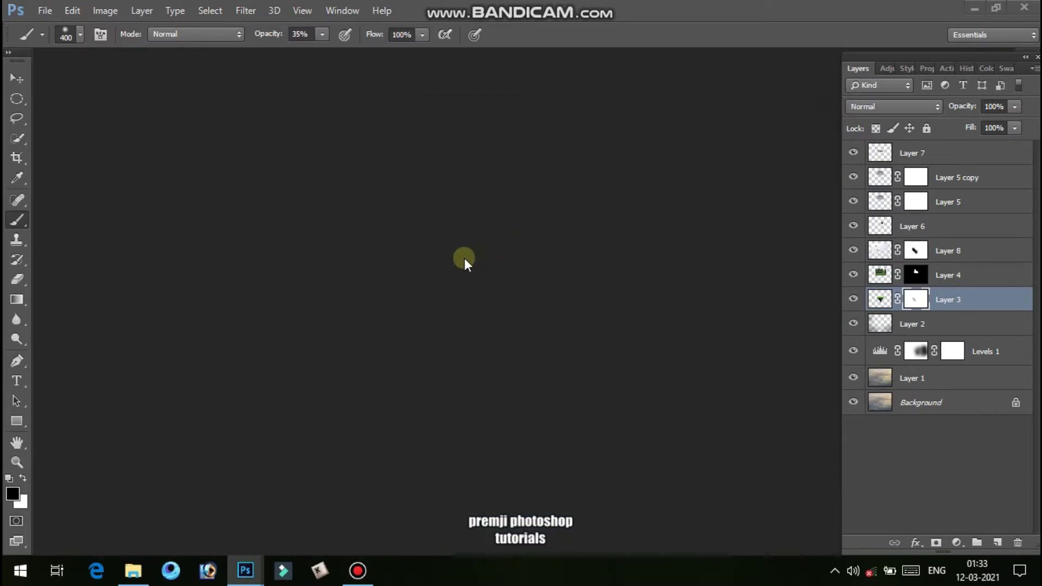
# Examine the finished floating-island composite sky_stock_by_ratinrage_d9oaf8n.psd up close and as a whole.
pyautogui.moveTo(246, 571)
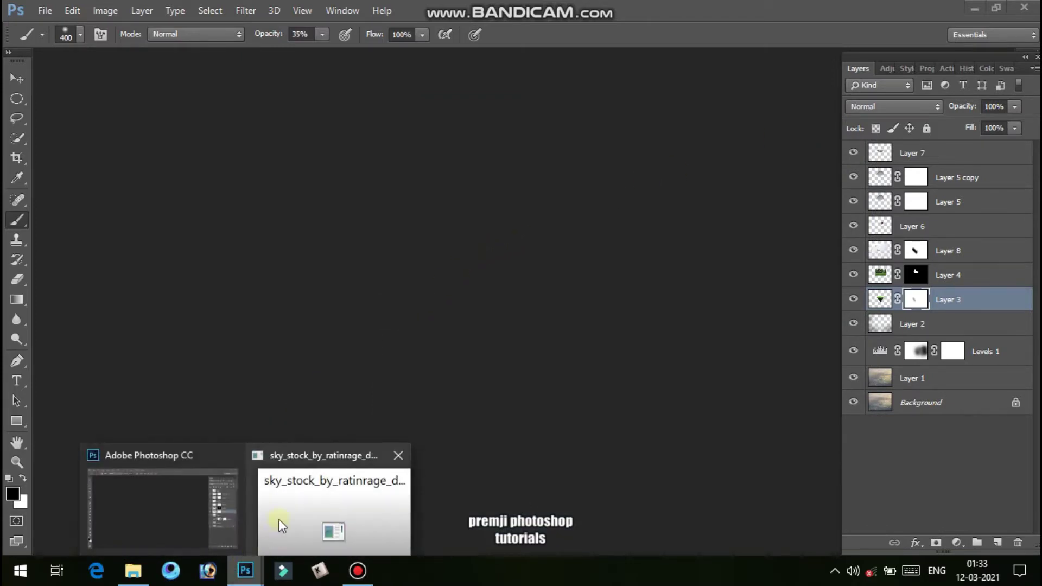
pyautogui.click(307, 506)
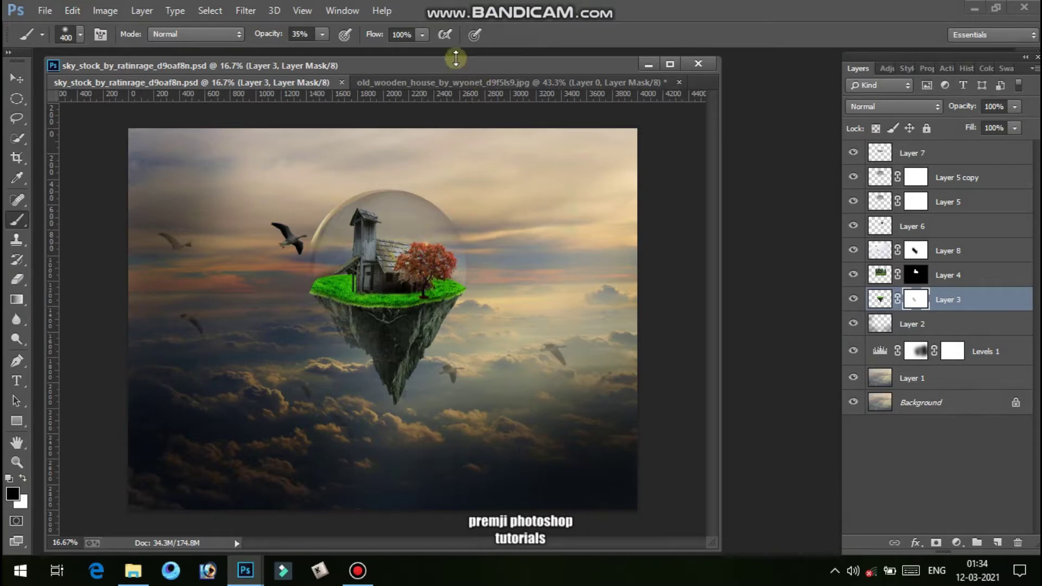
pyautogui.click(457, 64)
pyautogui.moveTo(457, 64); pyautogui.dragTo(506, 67)
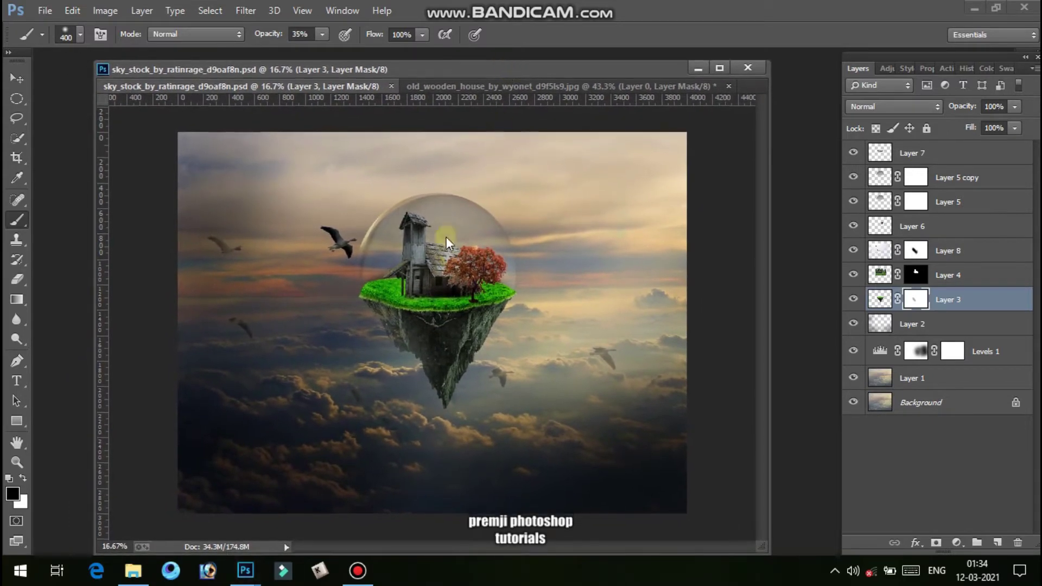
pyautogui.click(16, 78)
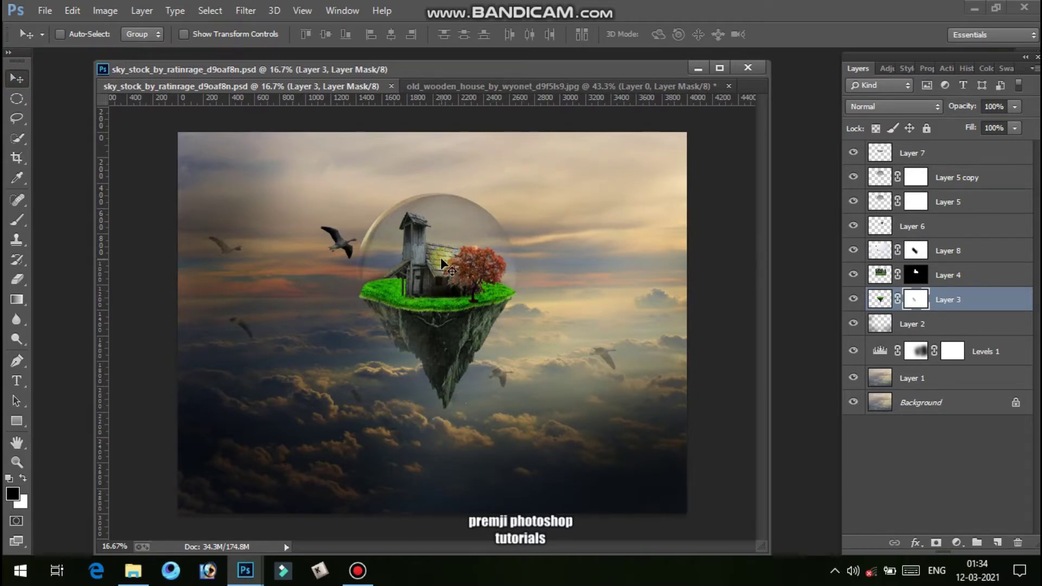
pyautogui.hotkey('ctrl', '+')
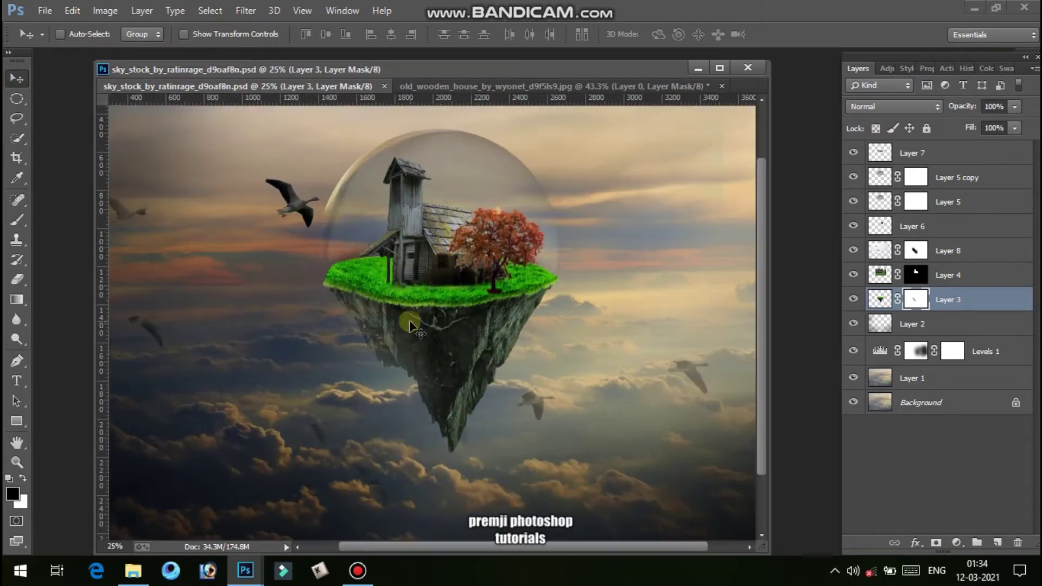
pyautogui.scroll(1, 416, 323)
pyautogui.scroll(1, 417, 325)
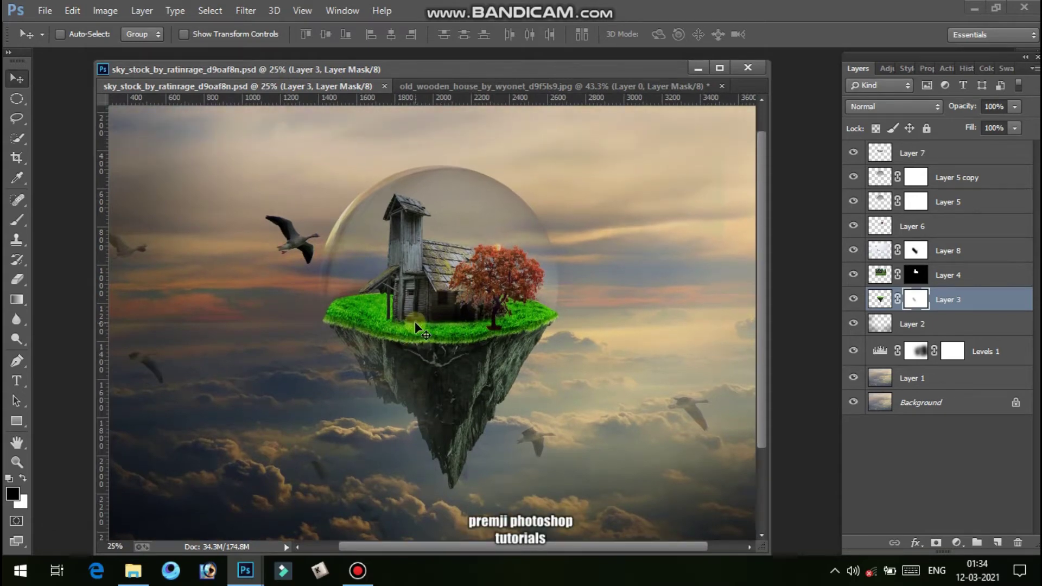
pyautogui.hotkey('ctrl', '-')
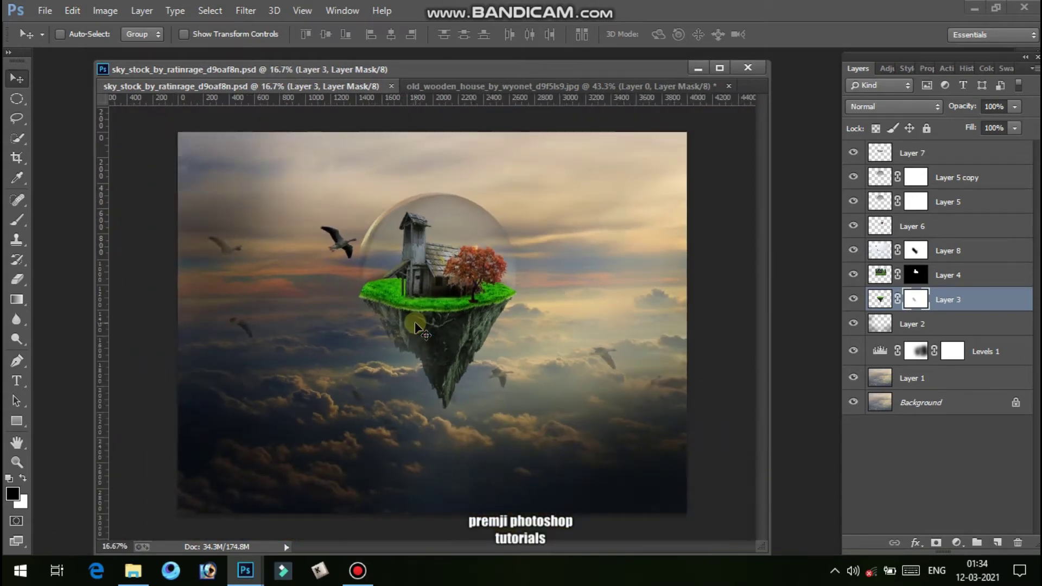
pyautogui.hotkey('ctrl', '+')
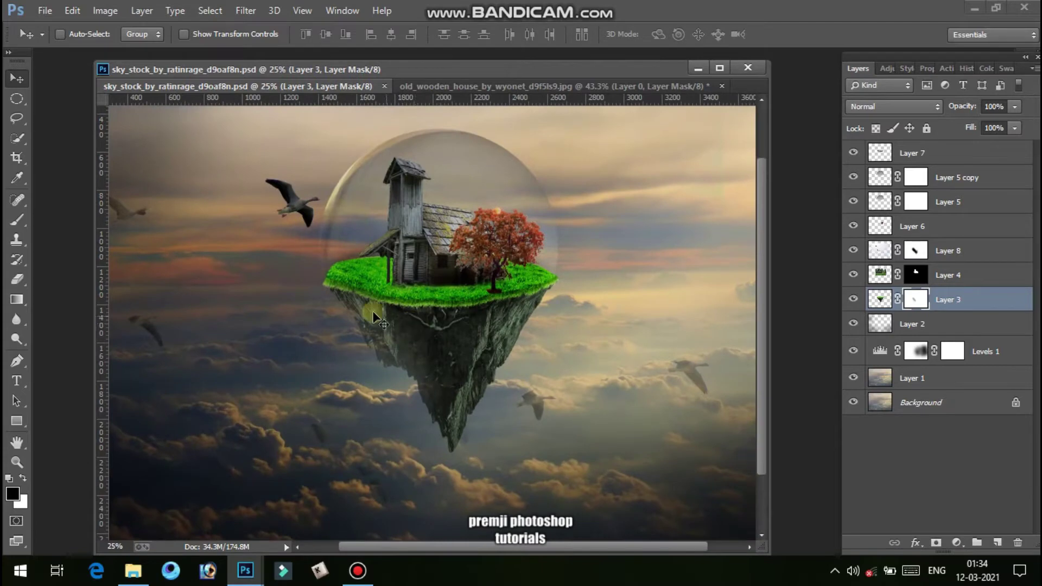
pyautogui.scroll(2, 449, 386)
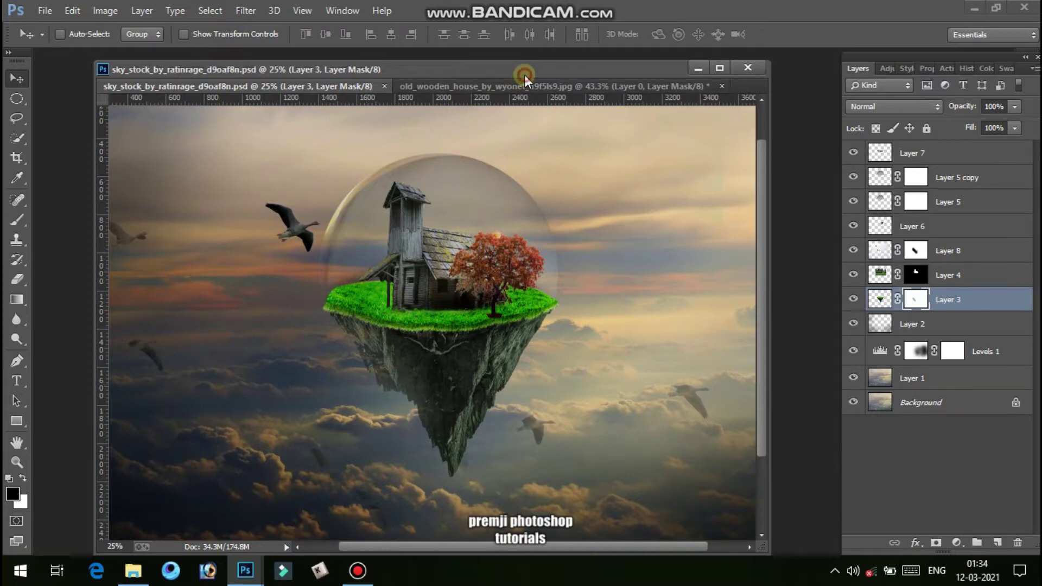
pyautogui.moveTo(525, 75); pyautogui.dragTo(559, 78)
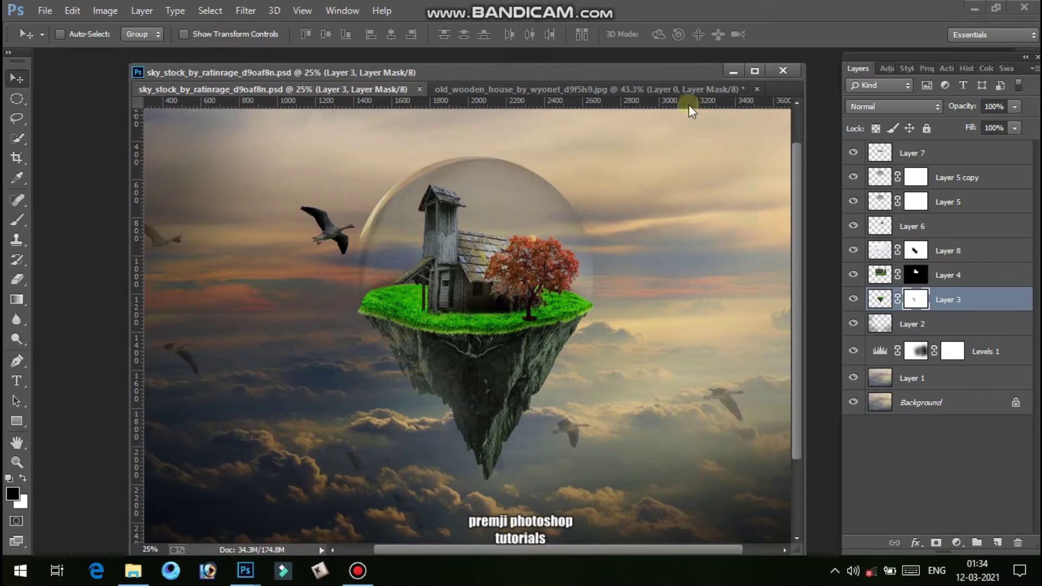
pyautogui.click(727, 72)
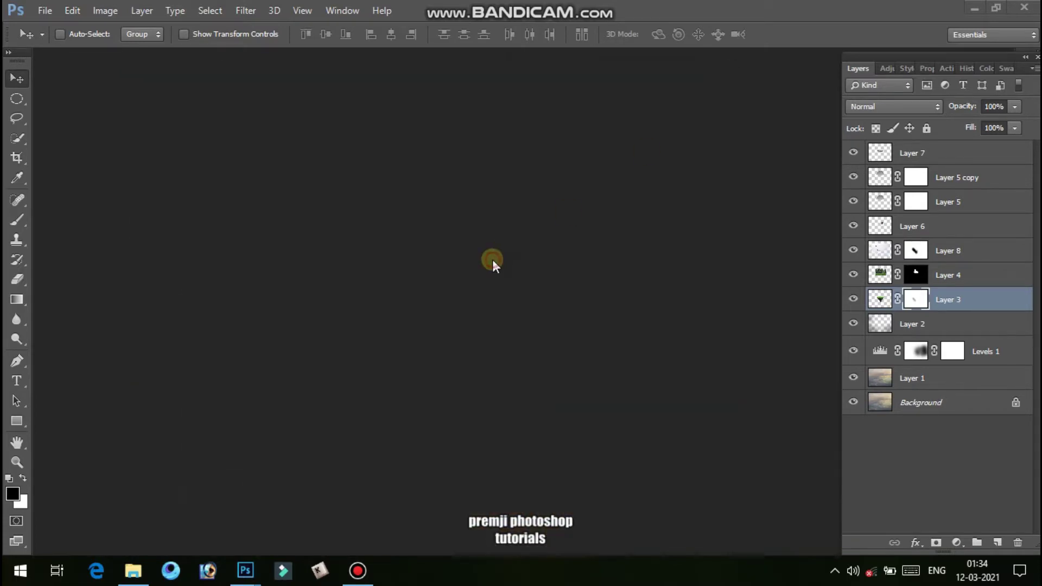
# Open the sky_stock_by_ratinrage_d9oaf8n JPG from the next work folder and arrange its document window in the workspace.
pyautogui.doubleClick(493, 259)
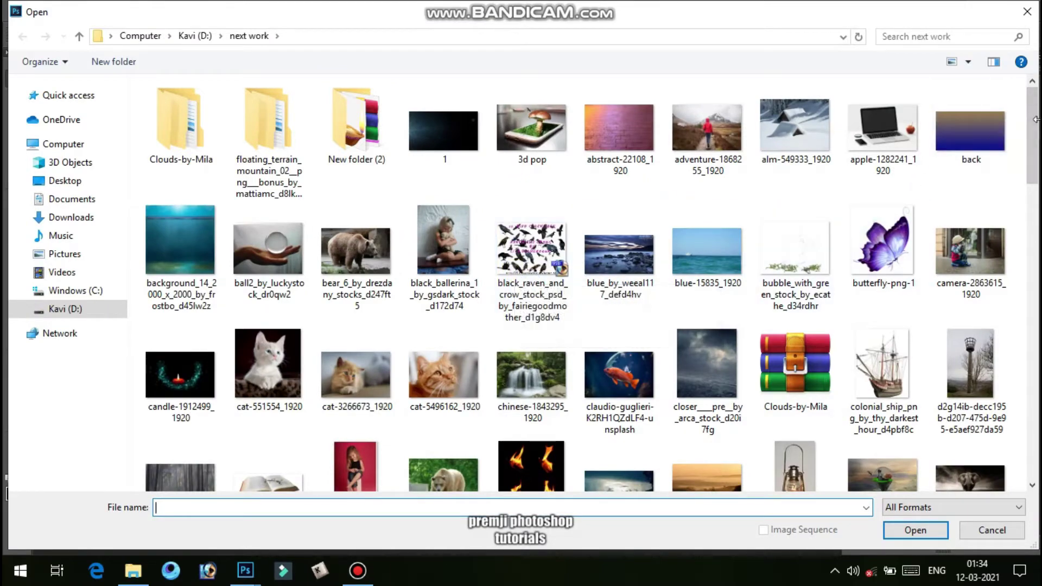
pyautogui.moveTo(1036, 120); pyautogui.dragTo(1025, 432)
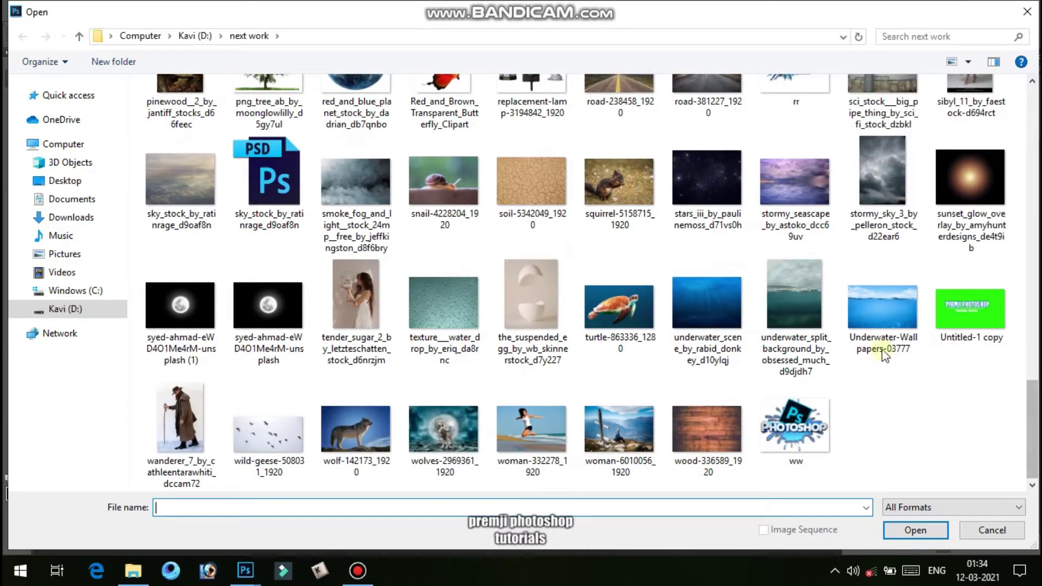
pyautogui.scroll(3, 883, 350)
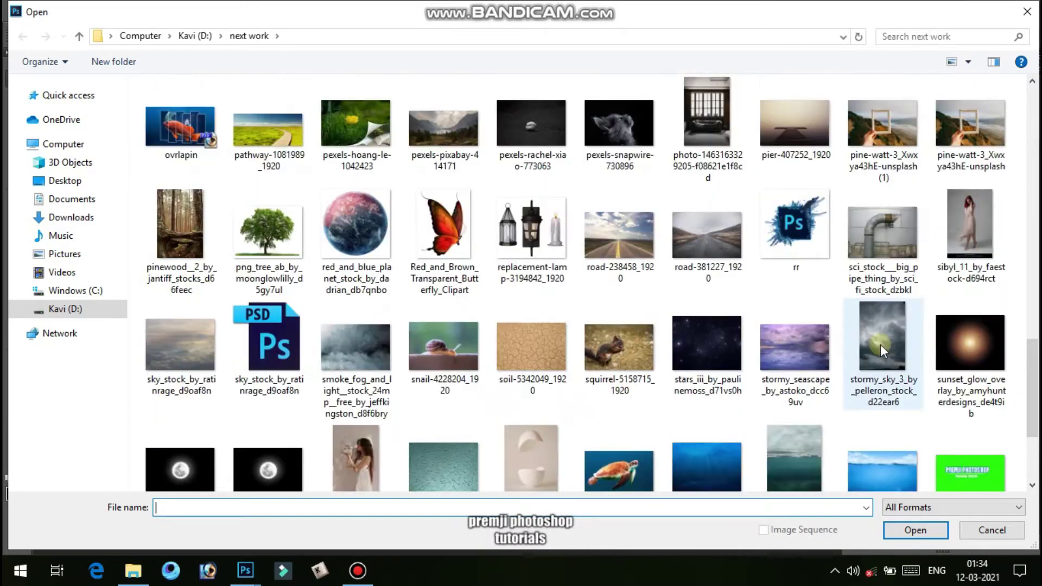
pyautogui.click(202, 366)
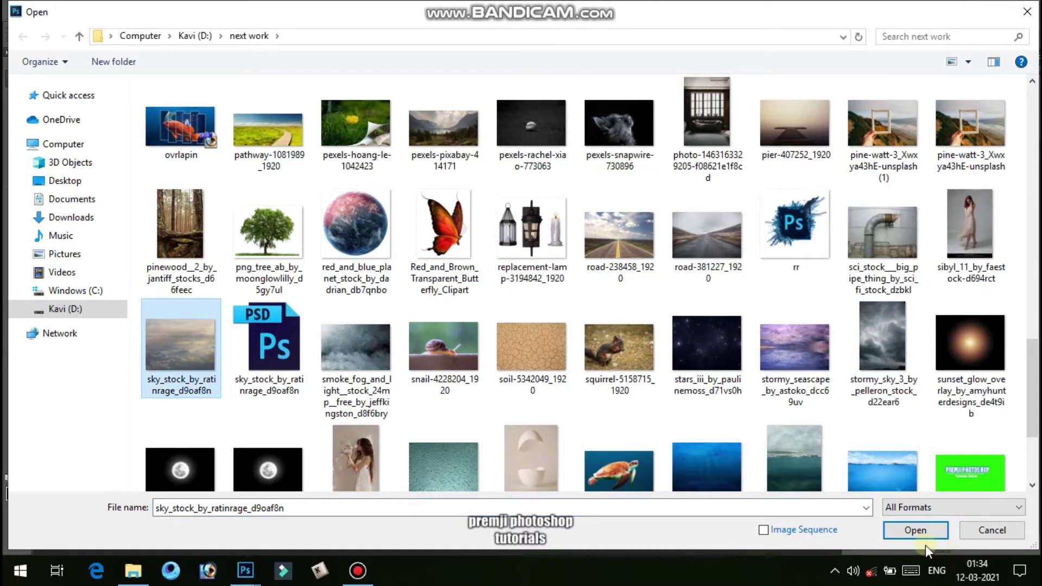
pyautogui.click(919, 530)
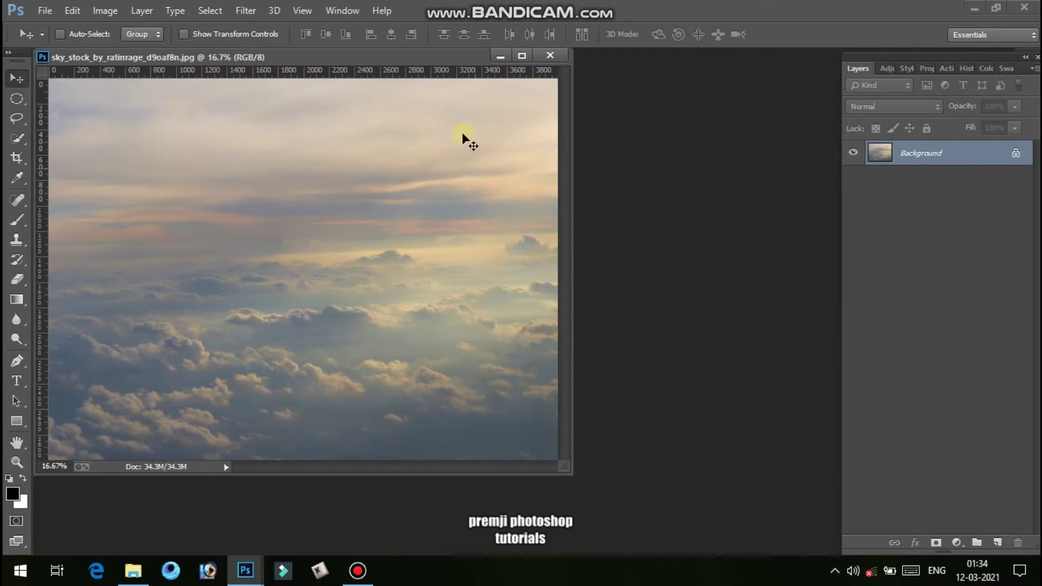
pyautogui.moveTo(418, 57); pyautogui.dragTo(513, 80)
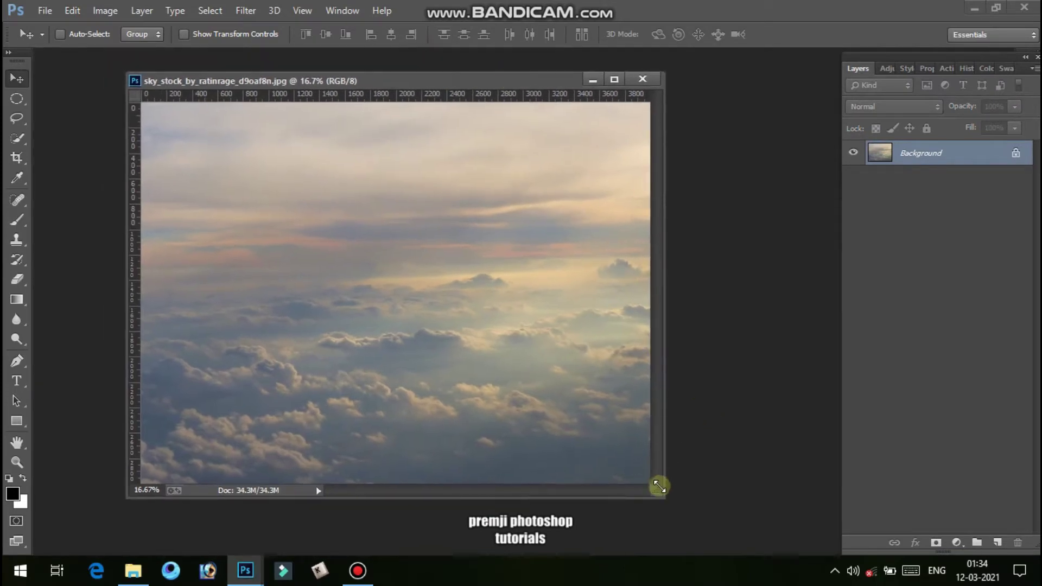
pyautogui.moveTo(674, 502); pyautogui.dragTo(680, 504)
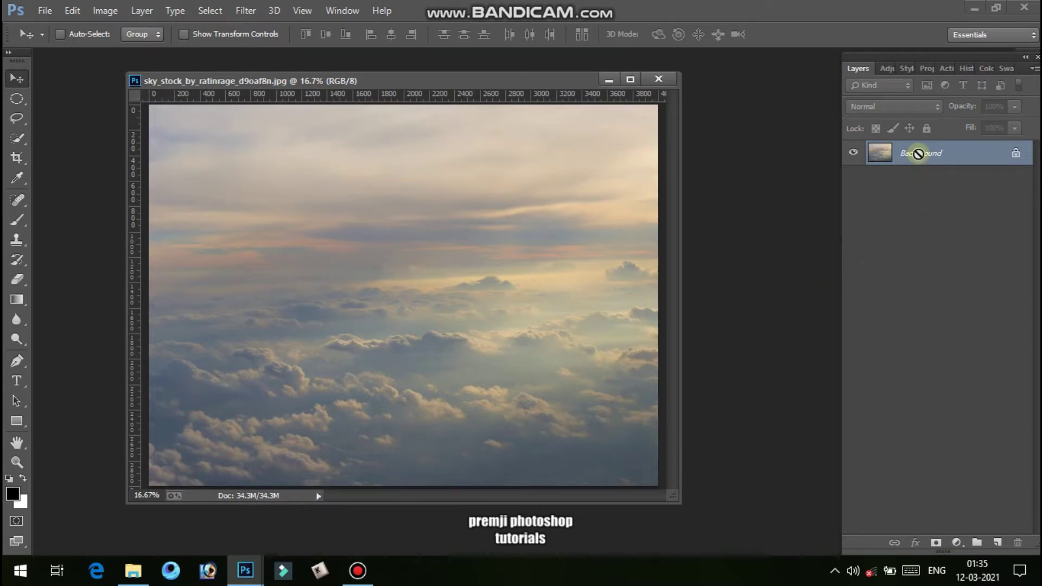
# Duplicate the sky background layer and darken it with a Levels adjustment layer whose white output level is about 154.
pyautogui.hotkey('ctrl', 'j')
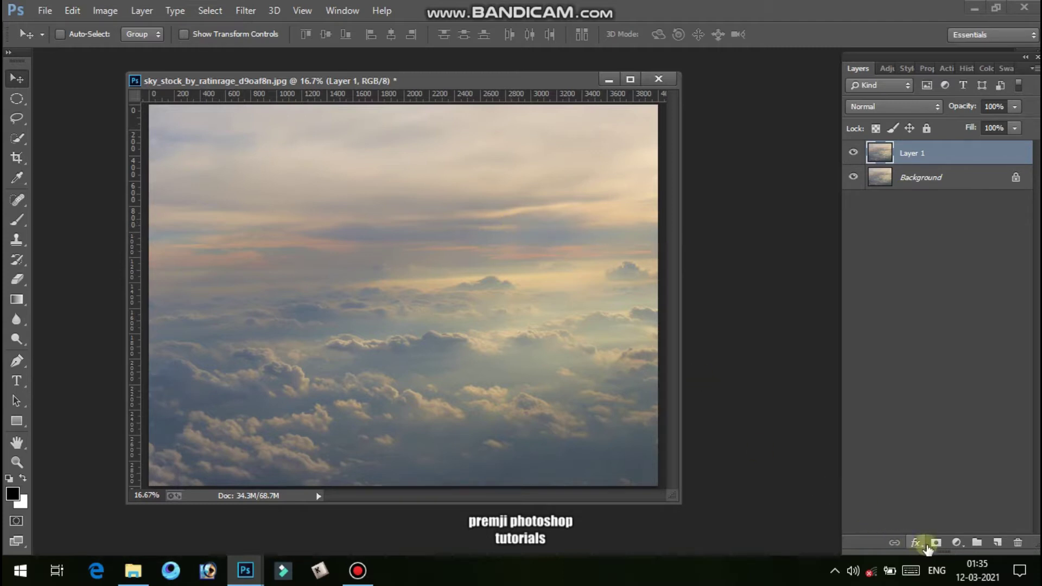
pyautogui.click(954, 542)
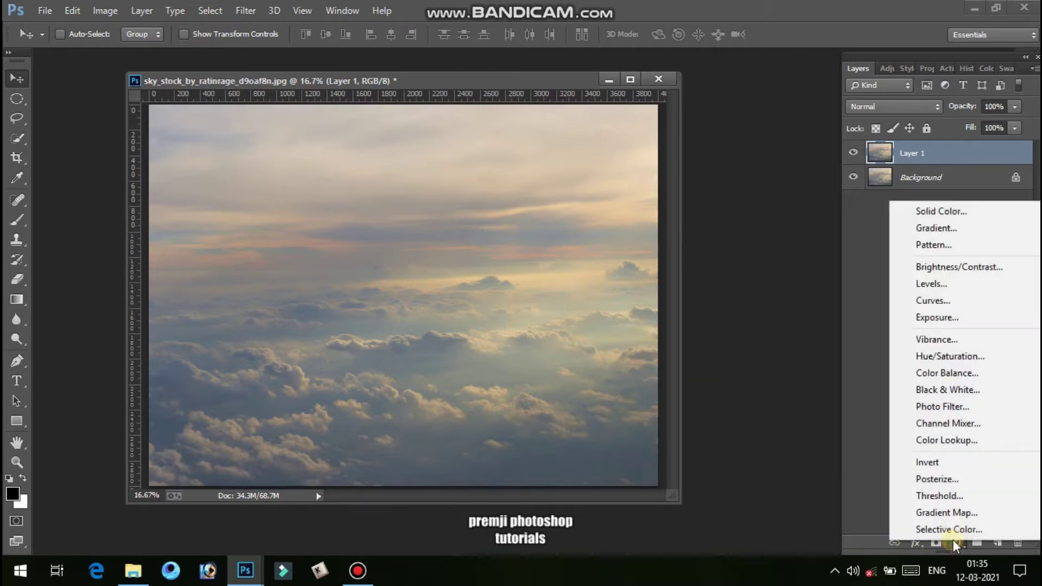
pyautogui.click(937, 288)
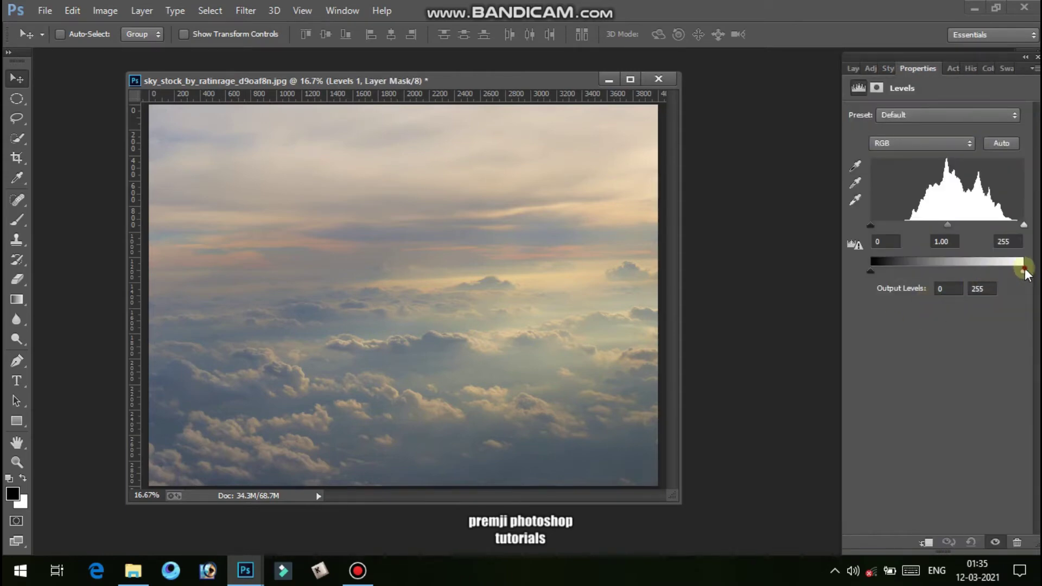
pyautogui.moveTo(1026, 270); pyautogui.dragTo(966, 273)
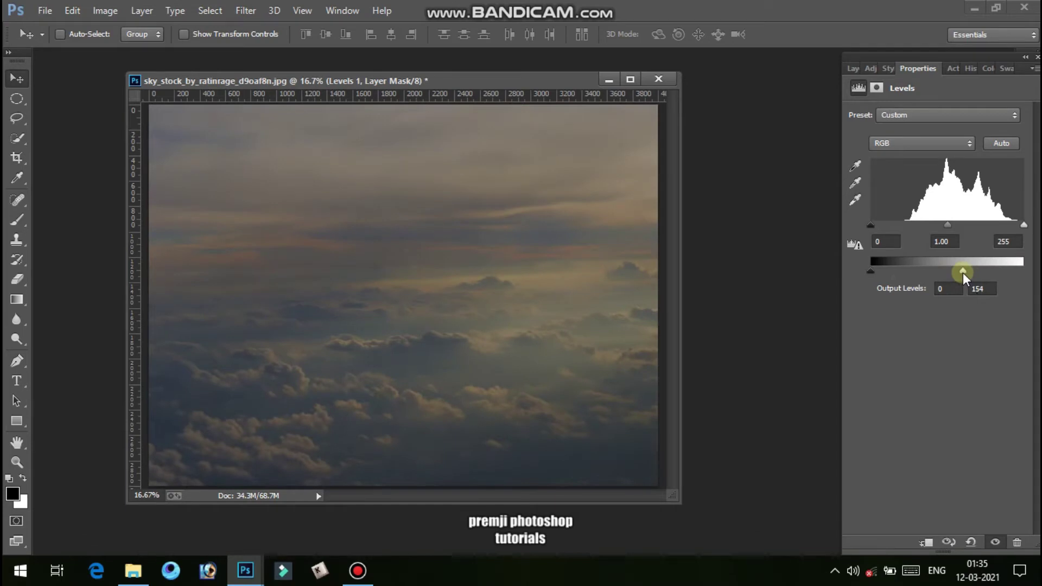
pyautogui.click(858, 67)
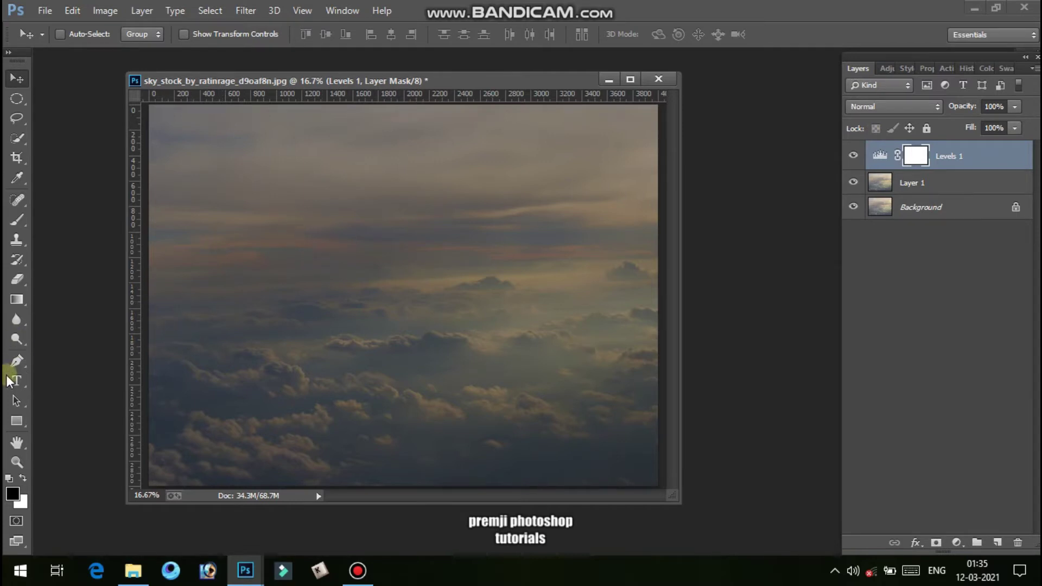
# Paint the Levels mask with a black 2100 px brush over the right-centre sky and clouds to bring back their brightness.
pyautogui.click(11, 221)
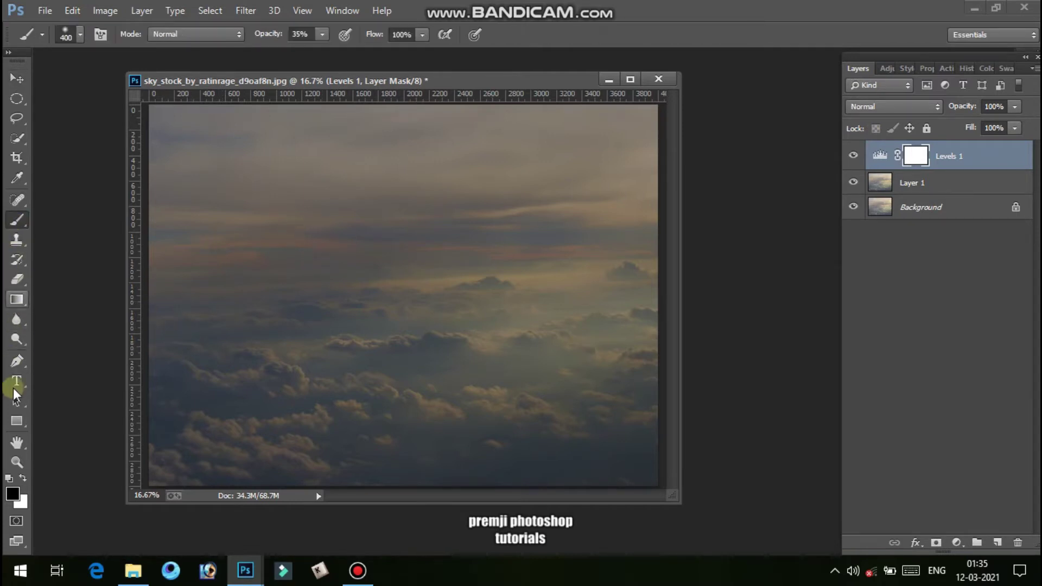
pyautogui.click(417, 364)
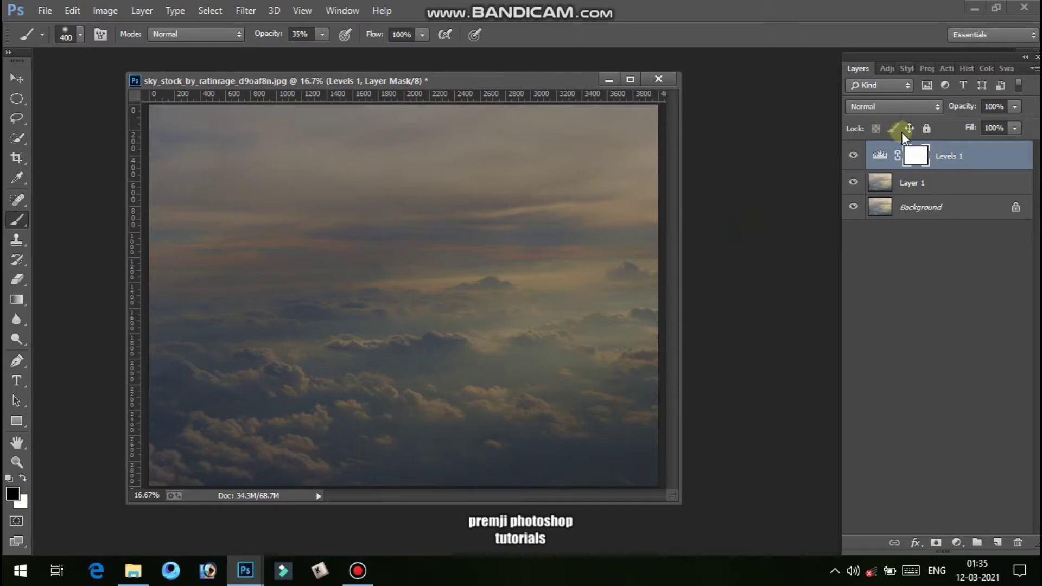
pyautogui.press(']')
pyautogui.press(']')
pyautogui.press(']')
pyautogui.press(']')
pyautogui.press(']')
pyautogui.press(']')
pyautogui.press(']')
pyautogui.press(']')
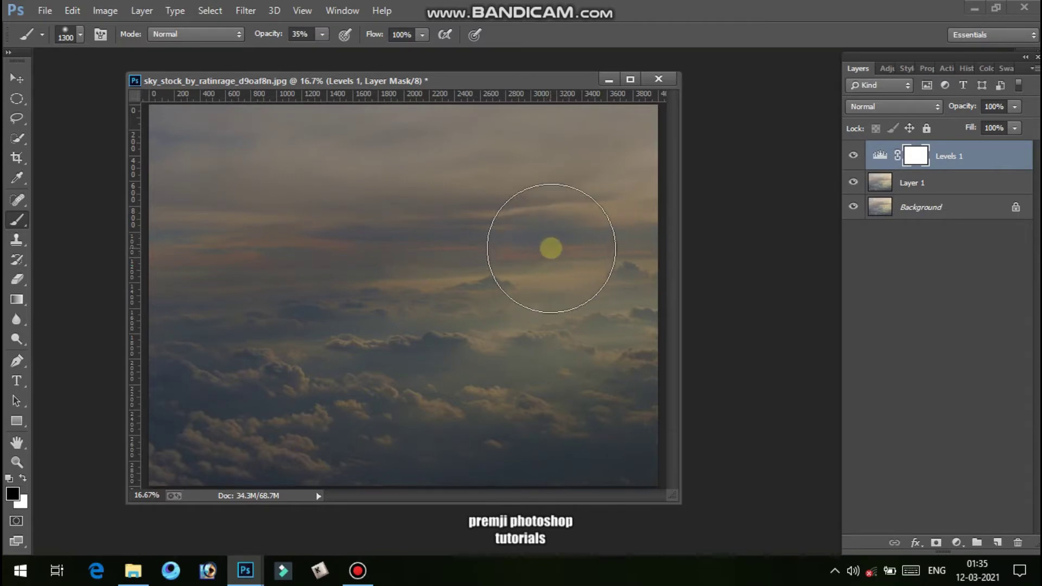
pyautogui.press(']')
pyautogui.press(']')
pyautogui.press(']')
pyautogui.press(']')
pyautogui.press(']')
pyautogui.press(']')
pyautogui.press(']')
pyautogui.press(']')
pyautogui.press(']')
pyautogui.click(570, 256)
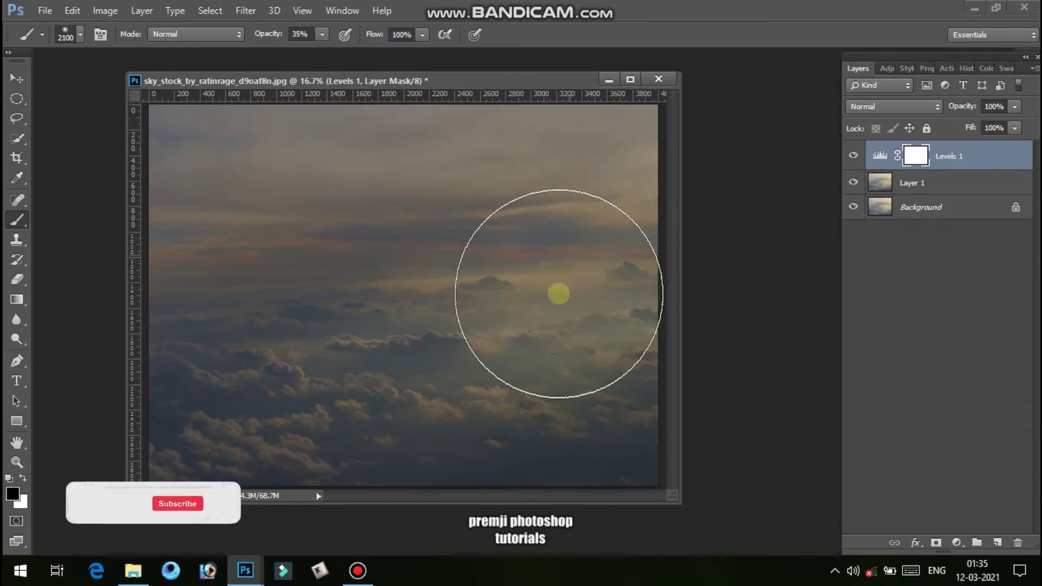
pyautogui.click(532, 345)
pyautogui.click(609, 369)
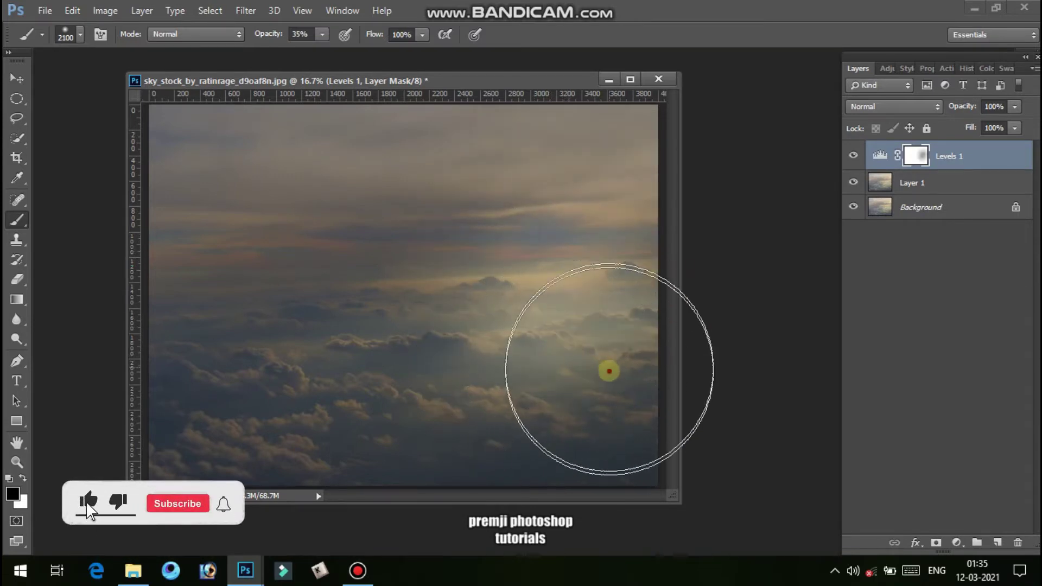
pyautogui.click(532, 238)
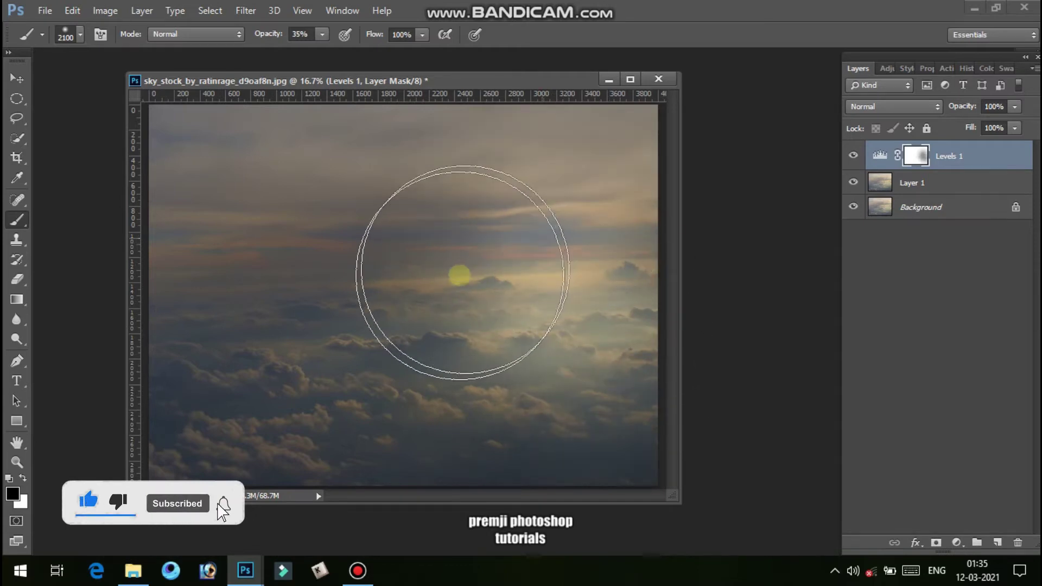
pyautogui.click(415, 317)
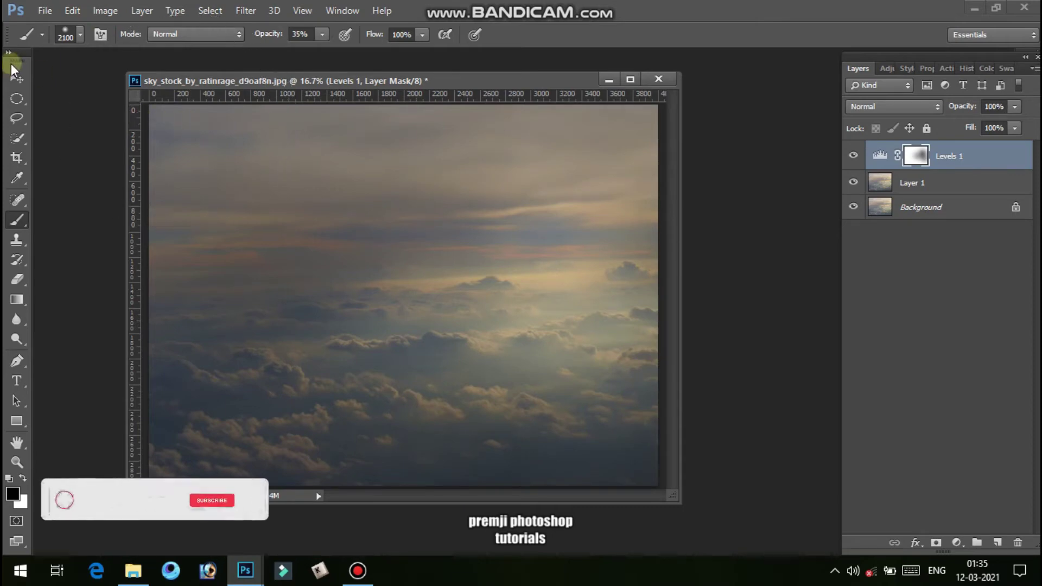
pyautogui.click(17, 78)
# Open 1 FLOATING TERRAIN MattiaMc 2015 from the floating_terrain_mountain folder and copy its island into the sky document.
pyautogui.click(748, 250)
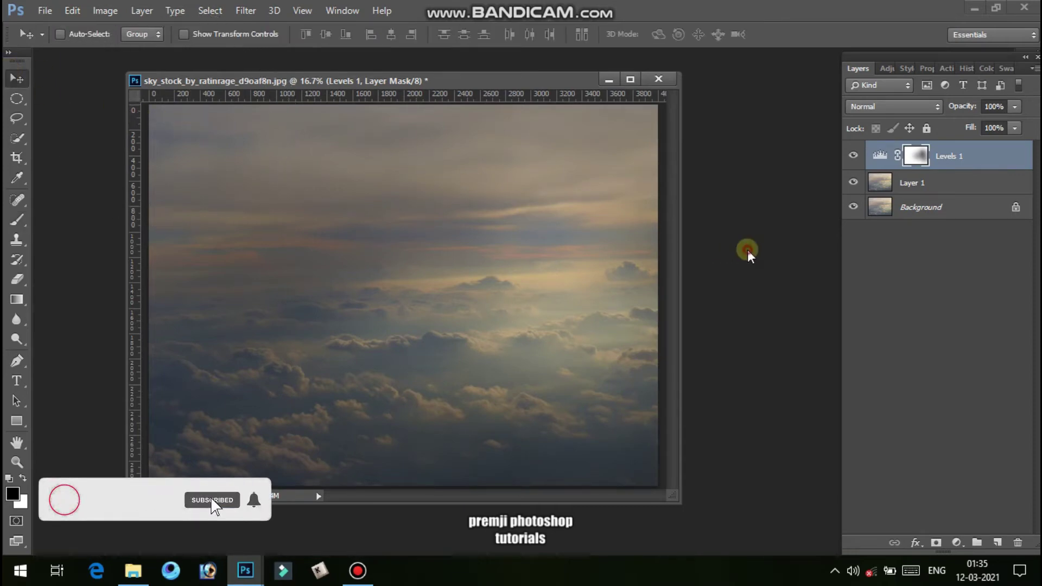
pyautogui.doubleClick(748, 252)
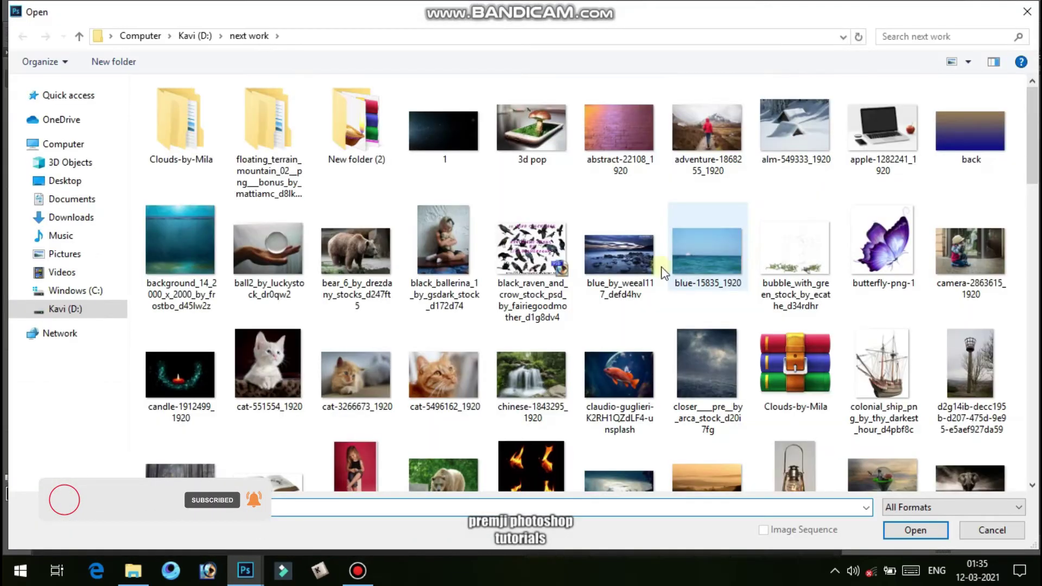
pyautogui.doubleClick(273, 140)
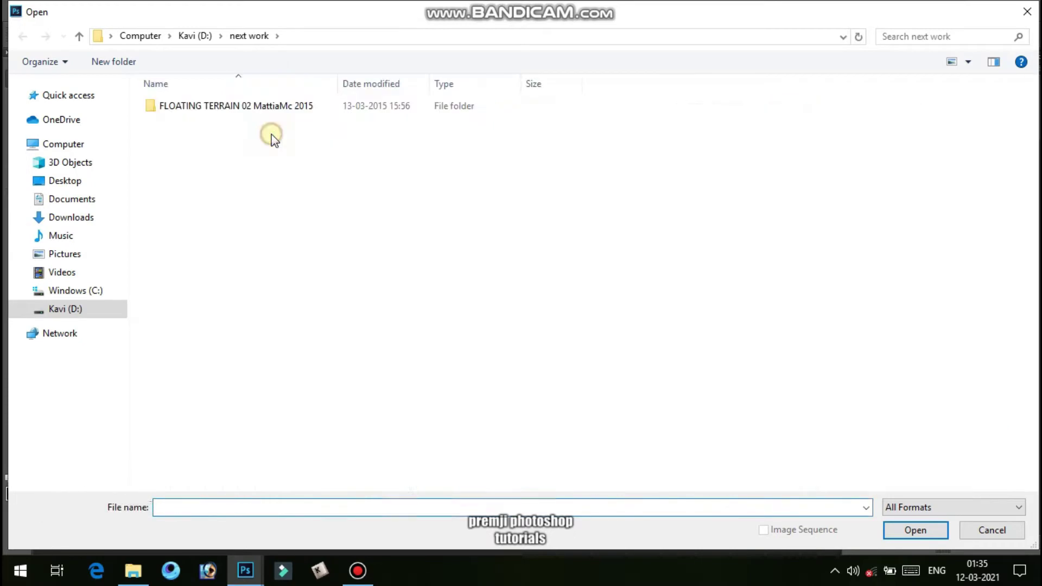
pyautogui.doubleClick(277, 108)
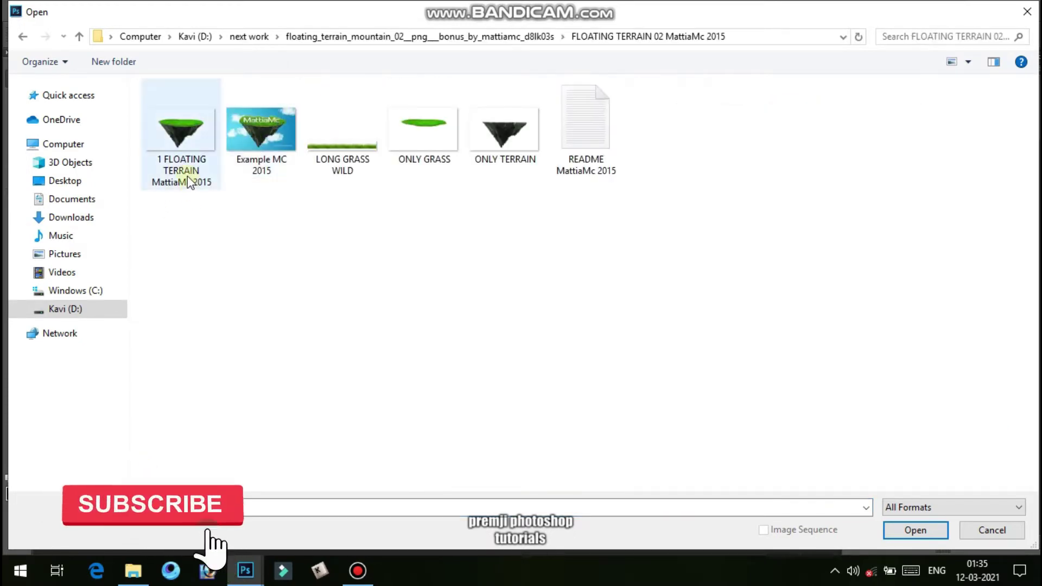
pyautogui.click(169, 129)
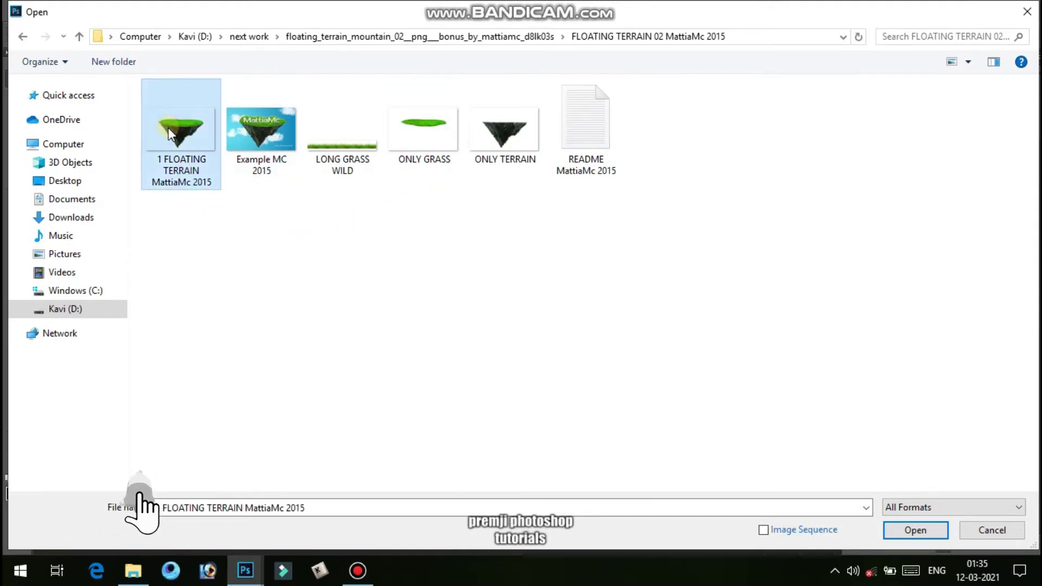
pyautogui.click(915, 530)
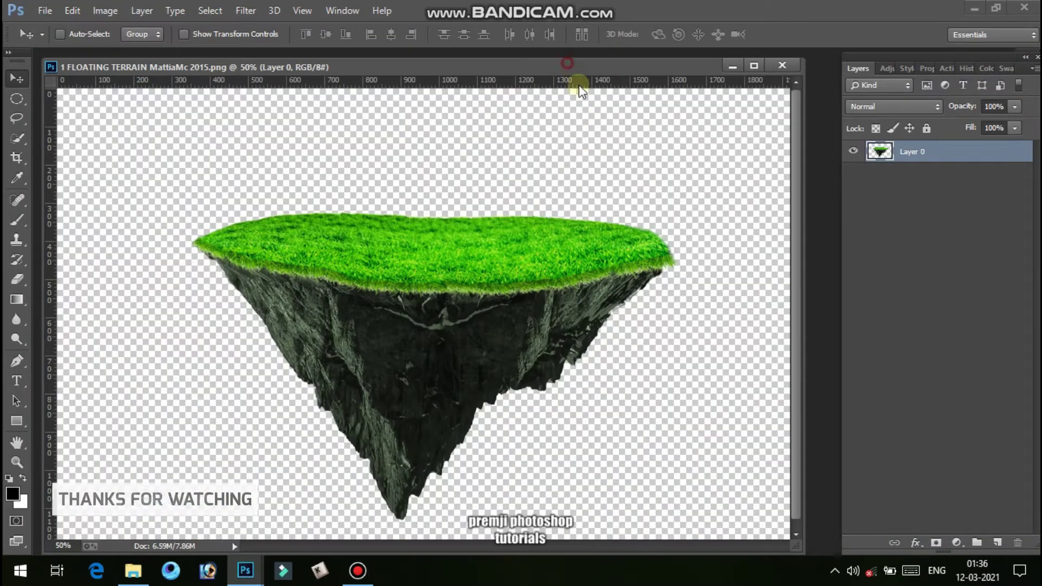
pyautogui.moveTo(567, 65); pyautogui.dragTo(654, 249)
pyautogui.moveTo(558, 409); pyautogui.dragTo(431, 251)
# Enlarge the island, flip it horizontally, make it narrower and taller, and place it near the middle of the sky.
pyautogui.hotkey('ctrl', 't')
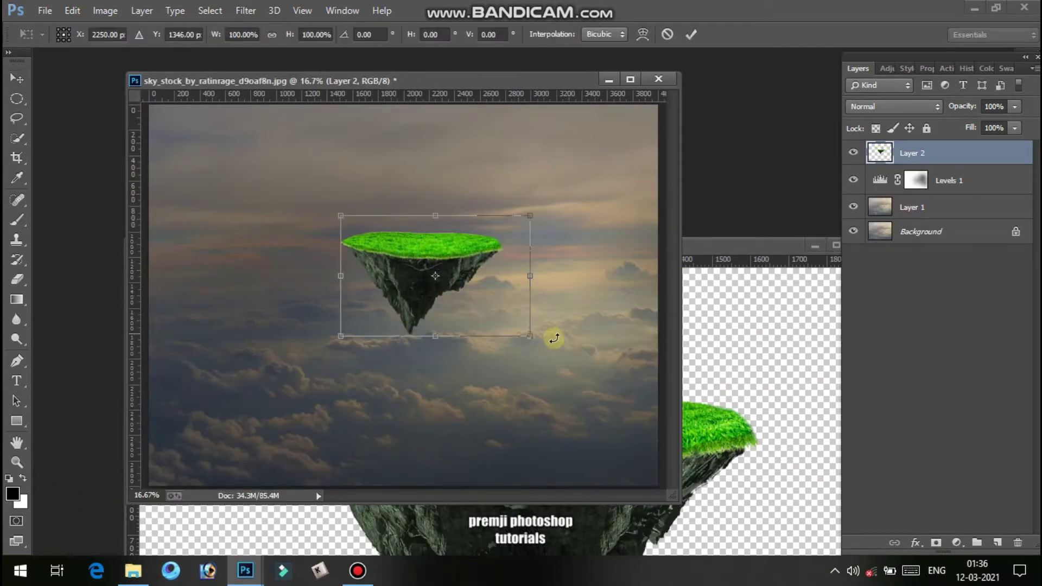
pyautogui.moveTo(533, 339); pyautogui.dragTo(536, 406)
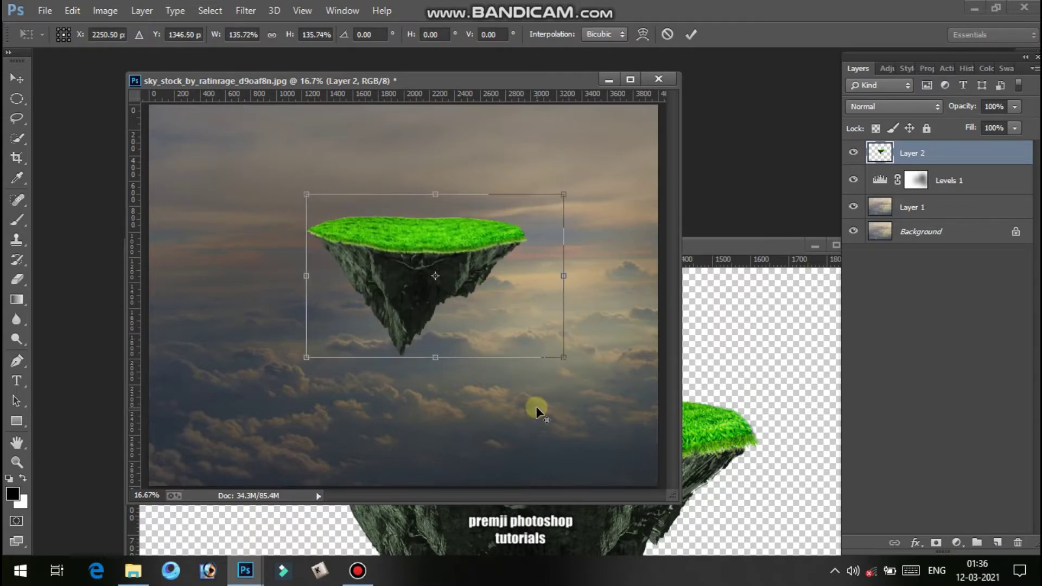
pyautogui.rightClick(521, 288)
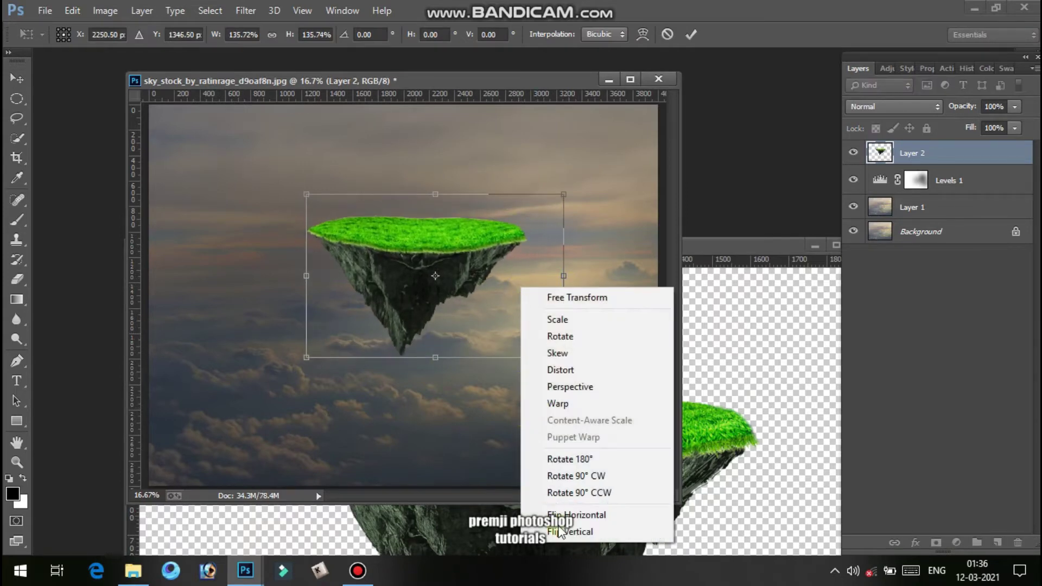
pyautogui.click(588, 519)
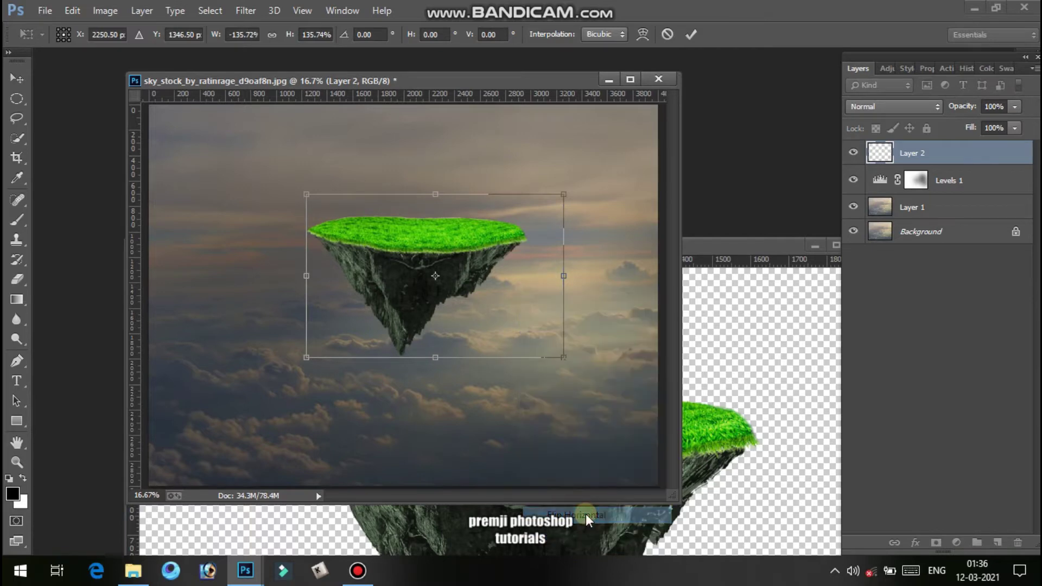
pyautogui.moveTo(567, 272); pyautogui.dragTo(519, 276)
pyautogui.moveTo(510, 361); pyautogui.dragTo(529, 420)
pyautogui.press('Return')
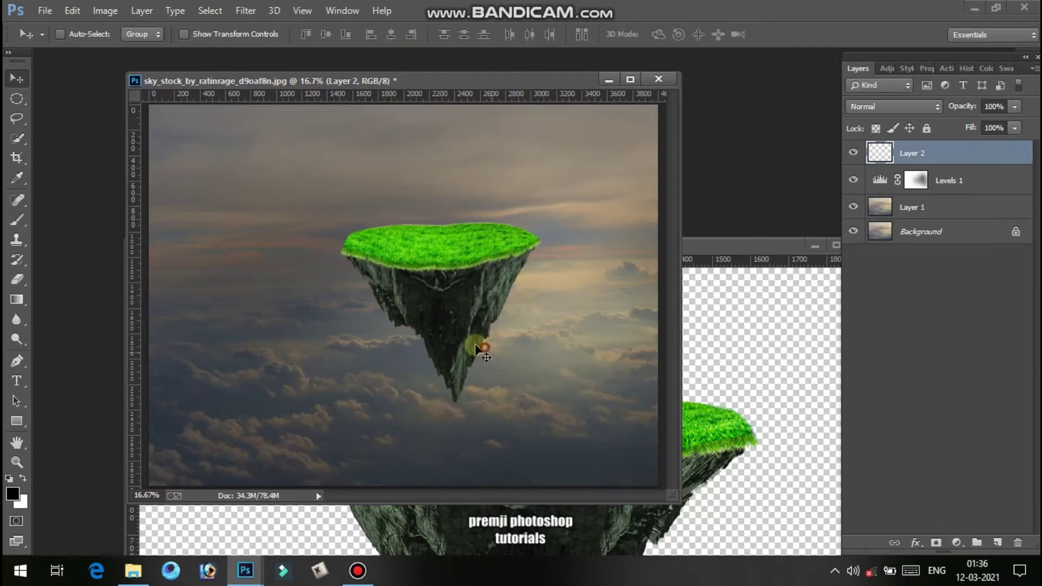
pyautogui.moveTo(474, 344); pyautogui.dragTo(435, 315)
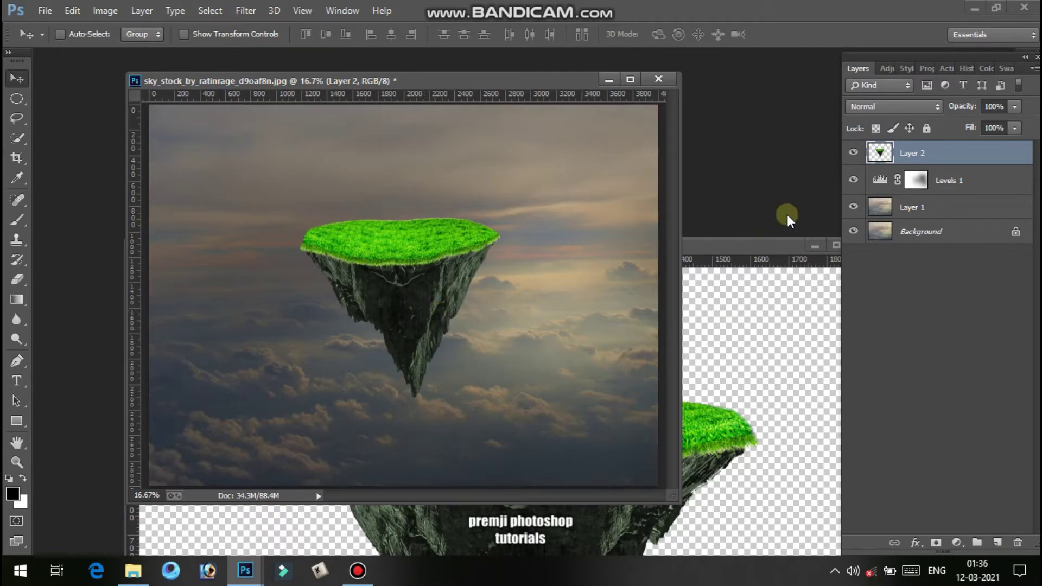
# Mute the island layer's contrast with a Levels adjustment, setting the output levels to about 9 and 208.
pyautogui.hotkey('ctrl', 'l')
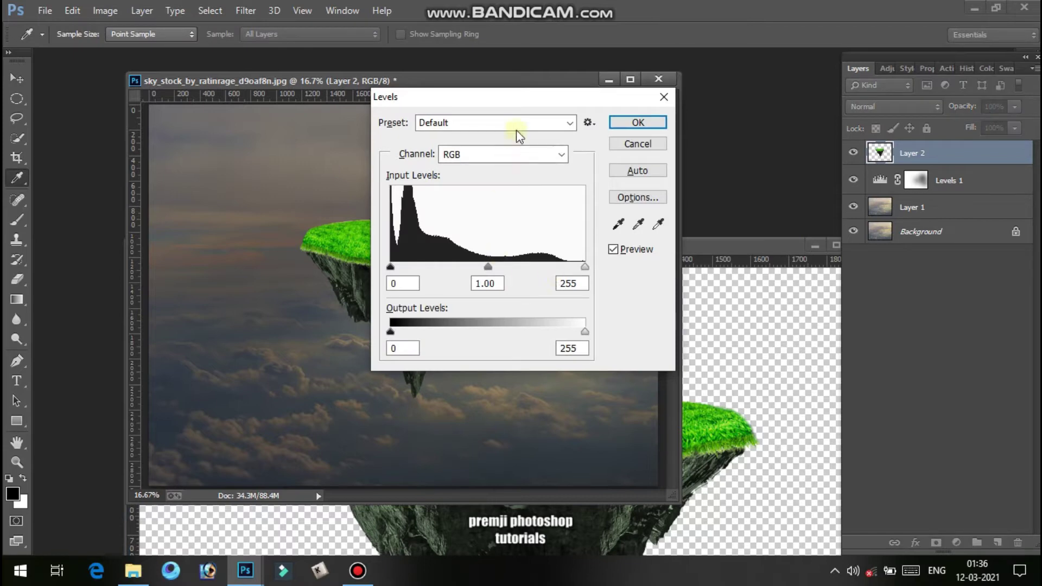
pyautogui.moveTo(524, 99); pyautogui.dragTo(685, 130)
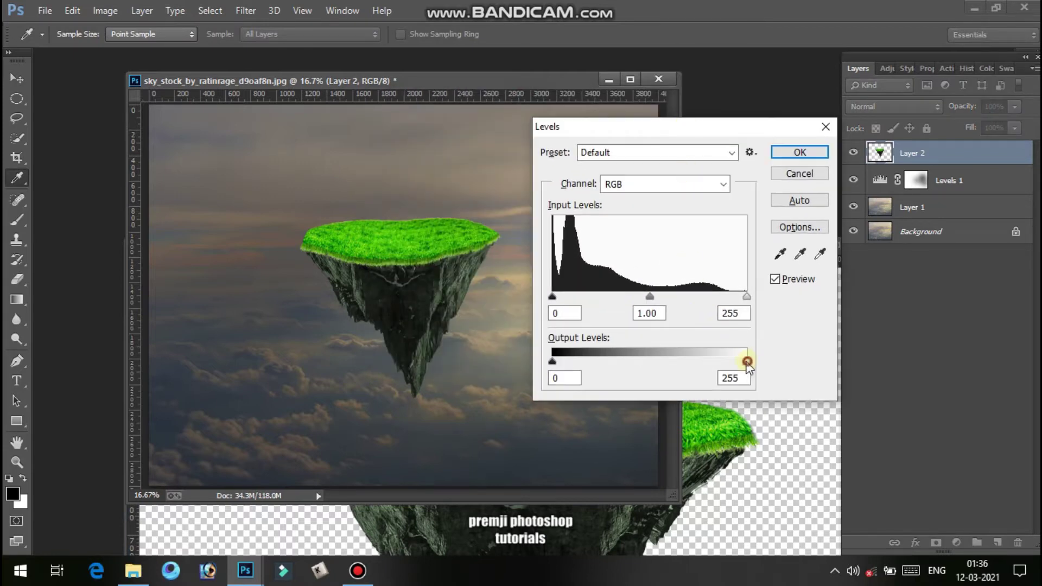
pyautogui.moveTo(750, 361); pyautogui.dragTo(712, 364)
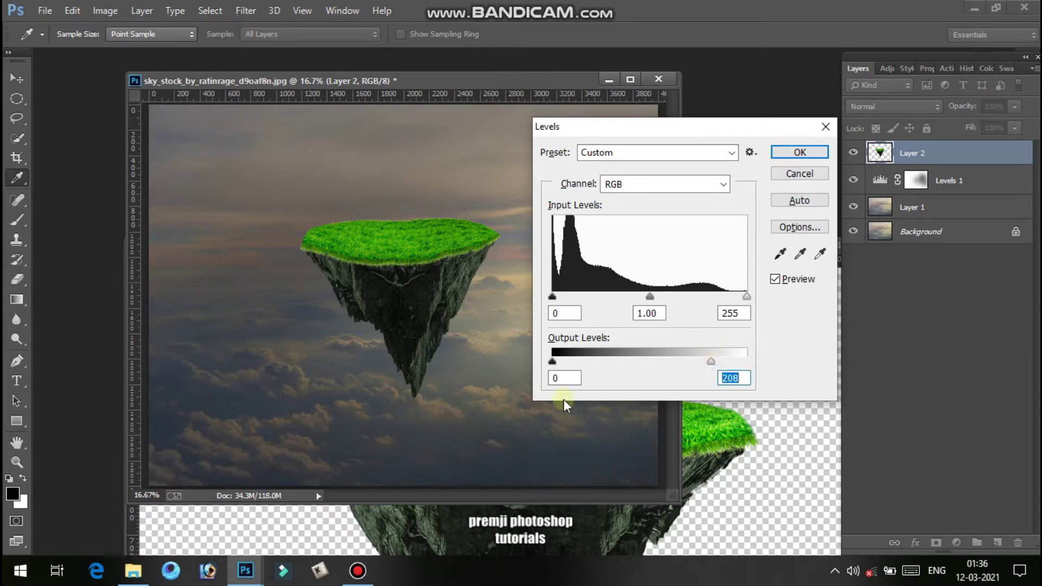
pyautogui.moveTo(562, 372); pyautogui.dragTo(565, 372)
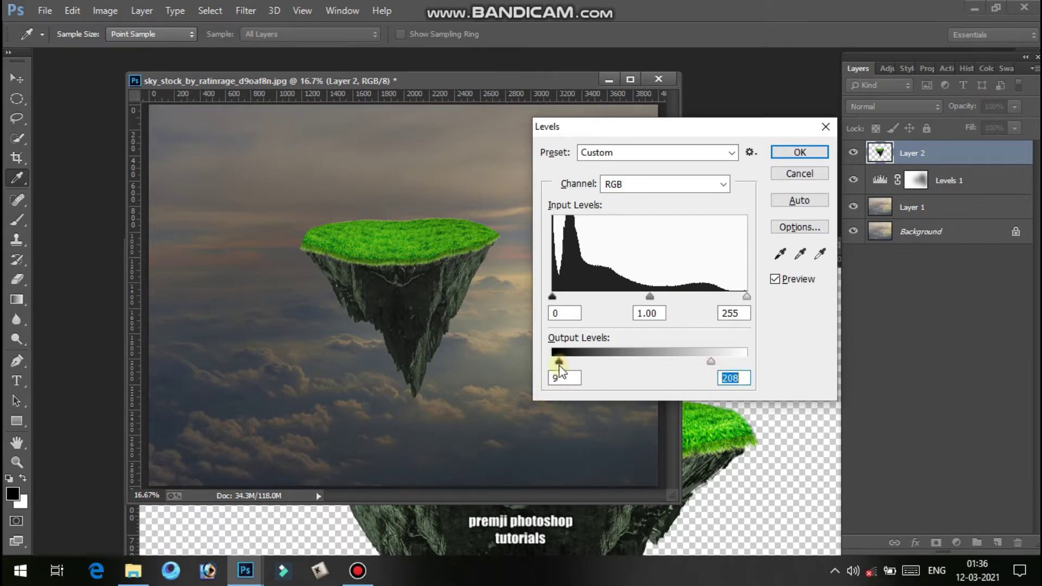
pyautogui.click(801, 152)
pyautogui.press('v')
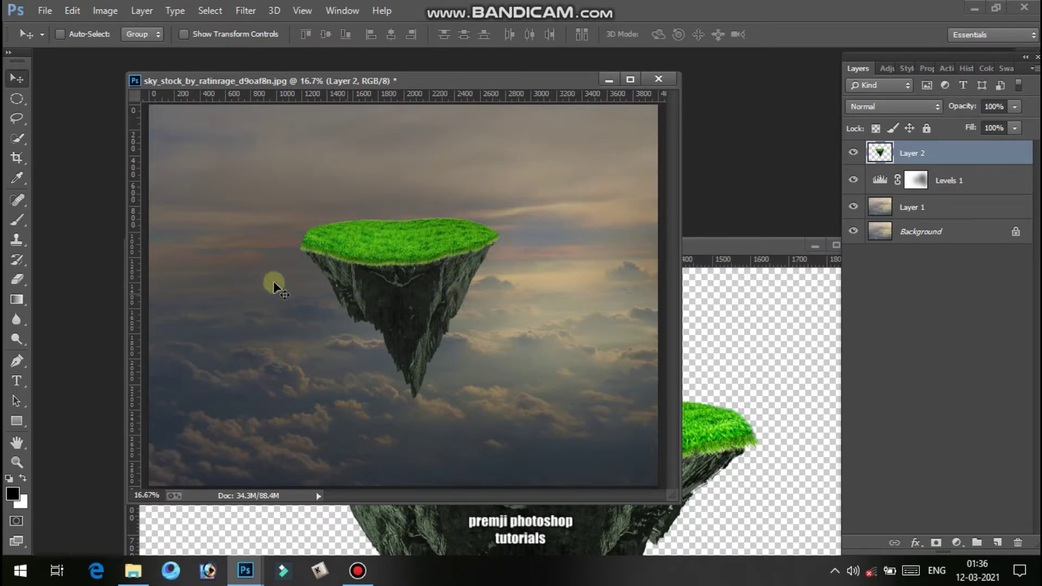
# Add a new empty layer directly above Layer 1 and set the foreground colour to dark brown 1f1b1b.
pyautogui.click(903, 213)
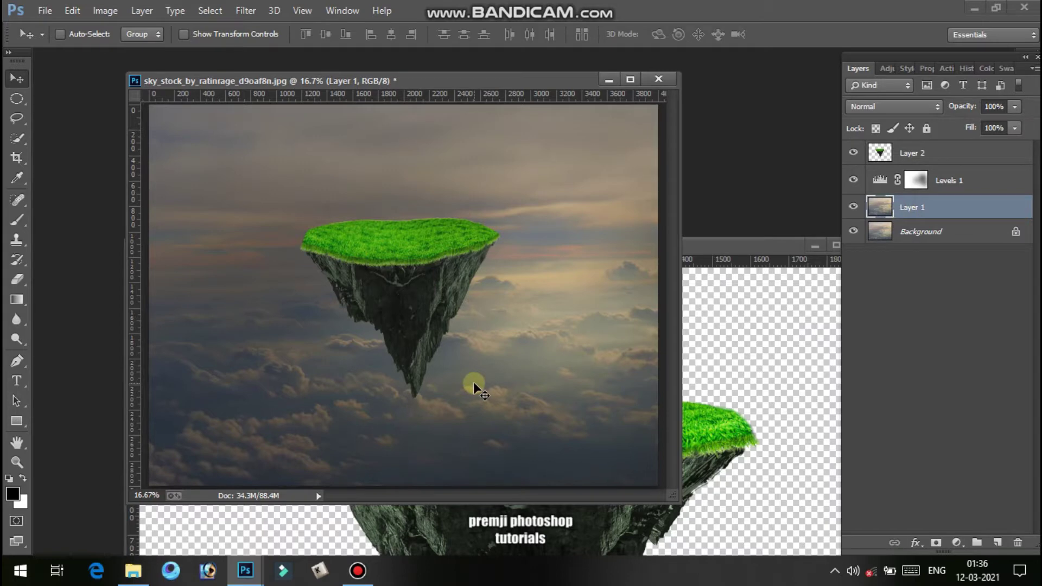
pyautogui.hotkey('ctrl', 'shift', 'n')
pyautogui.press('Return')
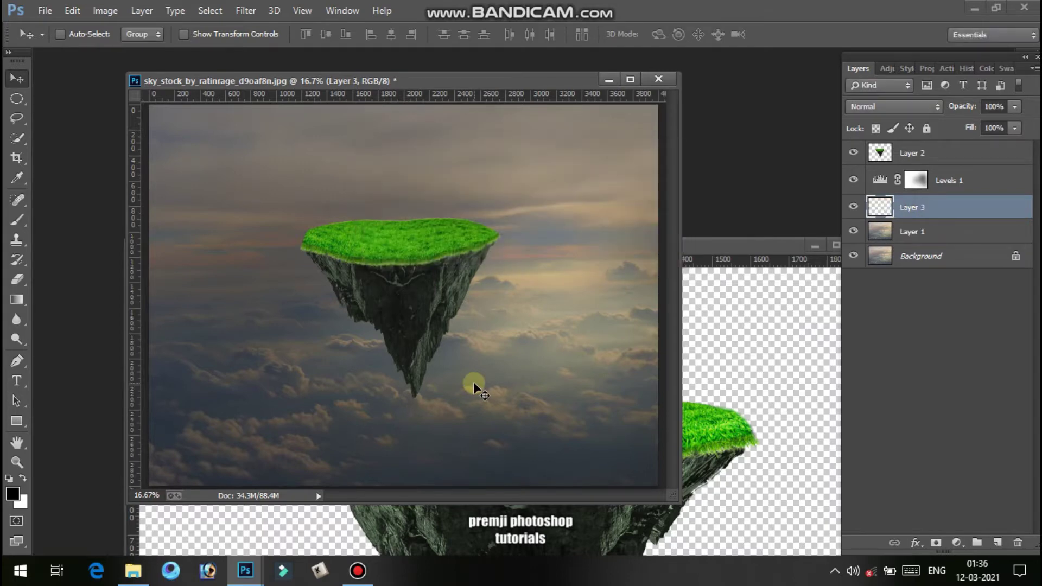
pyautogui.click(20, 491)
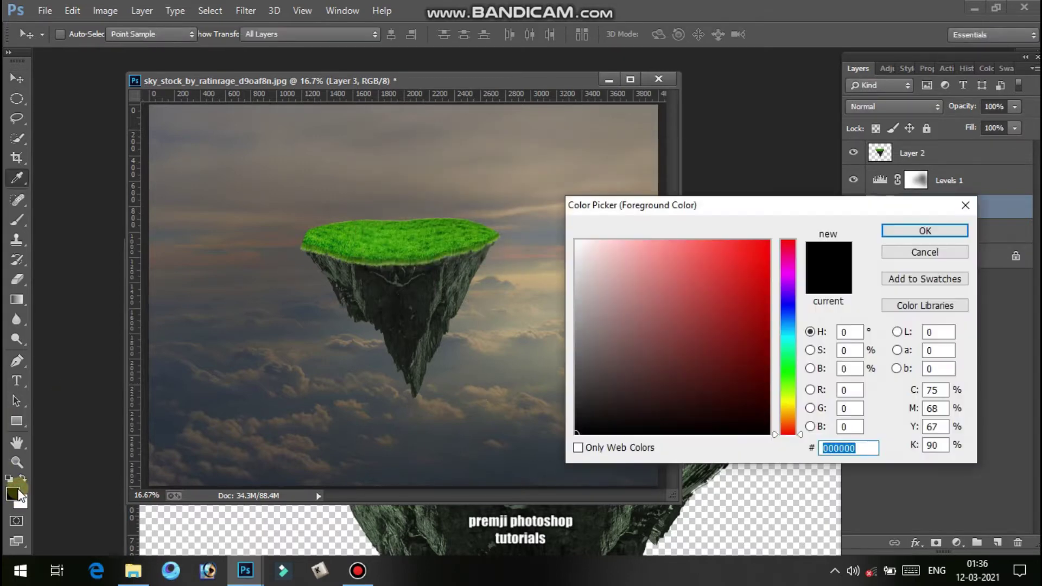
pyautogui.click(578, 410)
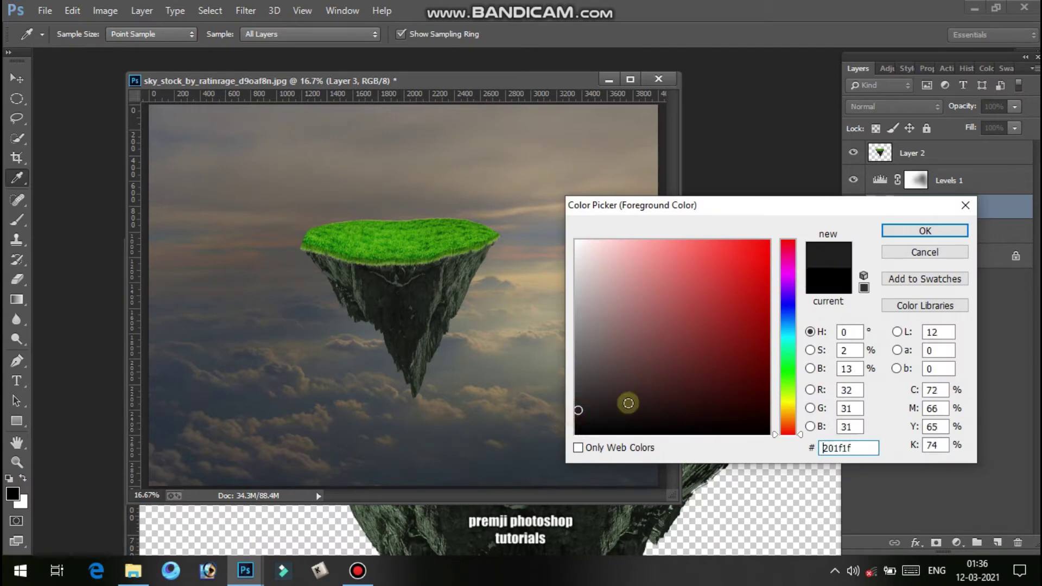
pyautogui.click(598, 411)
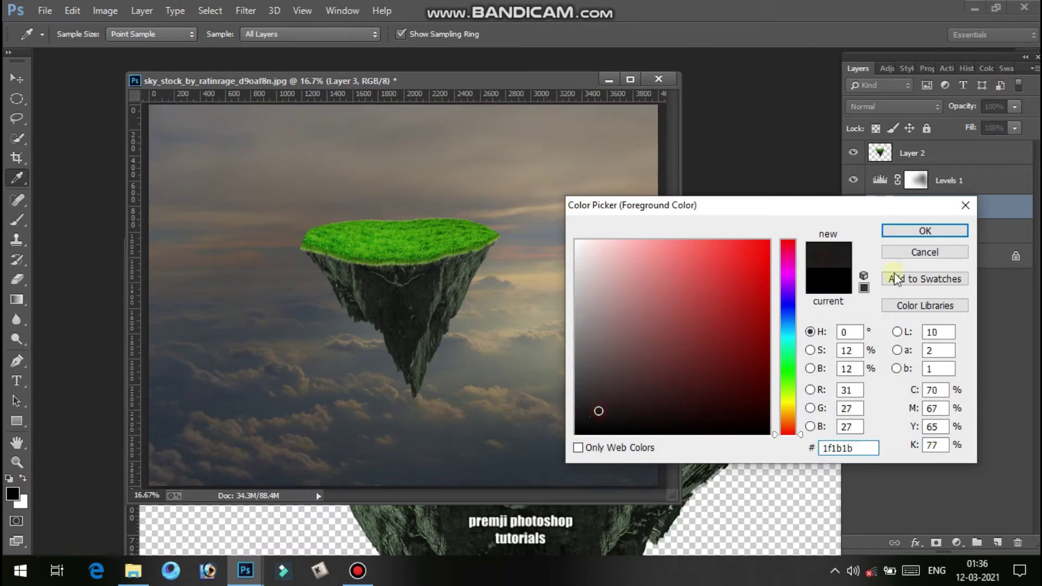
pyautogui.click(926, 230)
pyautogui.press('v')
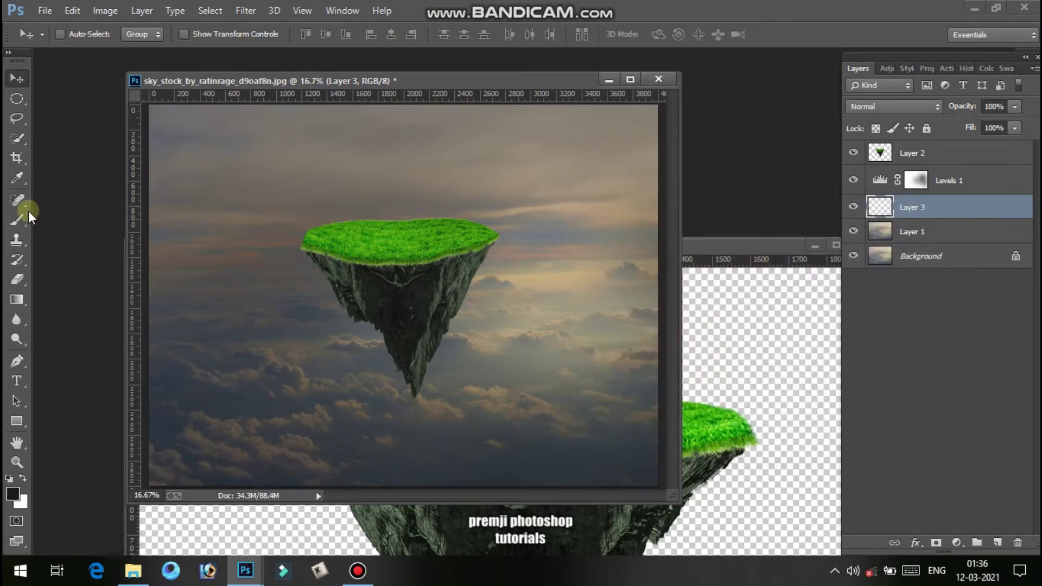
# Darken the lower clouds on Layer 3 with a 1900 px brush at 35% opacity and set its blend mode to Darken.
pyautogui.click(16, 221)
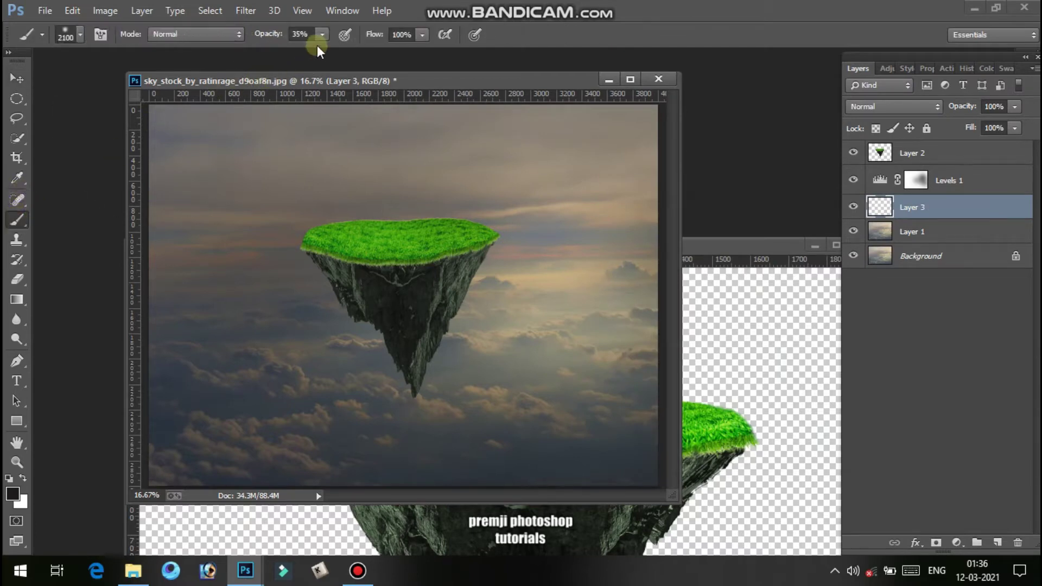
pyautogui.press('[')
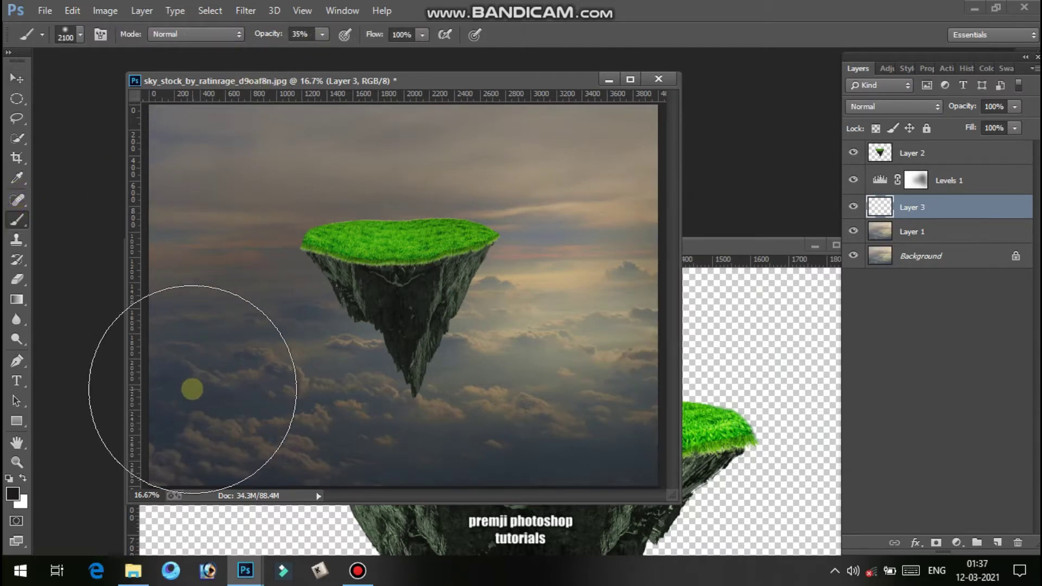
pyautogui.press('[')
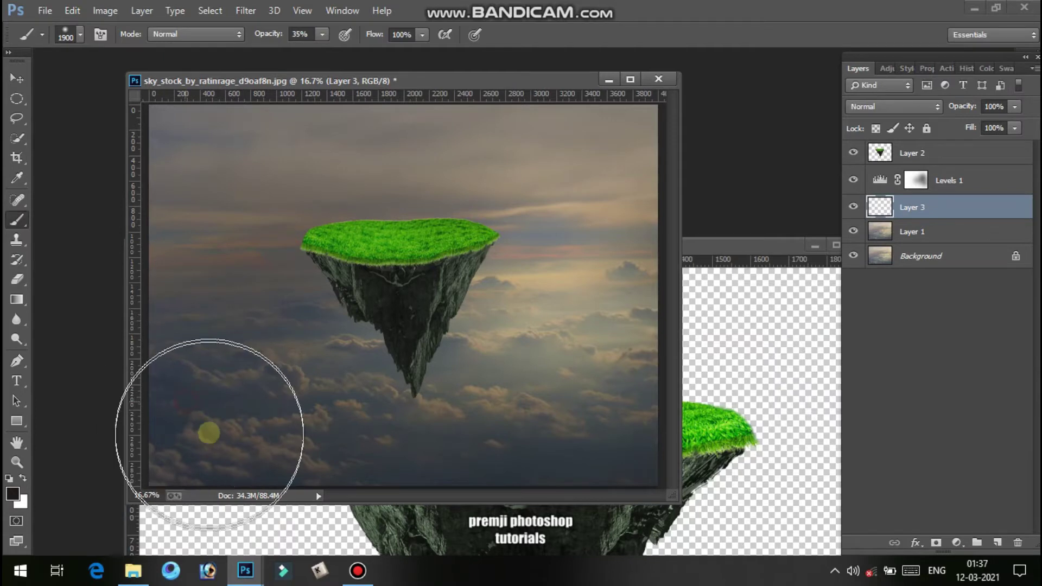
pyautogui.moveTo(333, 453)
pyautogui.mouseDown()
pyautogui.moveTo(563, 451)
pyautogui.moveTo(610, 418)
pyautogui.mouseUp()
pyautogui.click(589, 452)
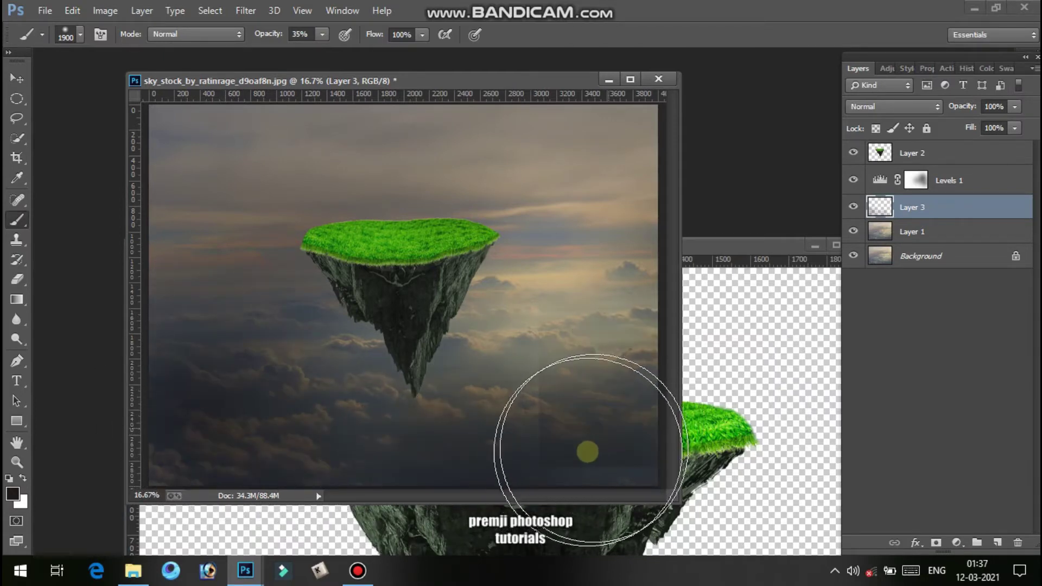
pyautogui.click(175, 451)
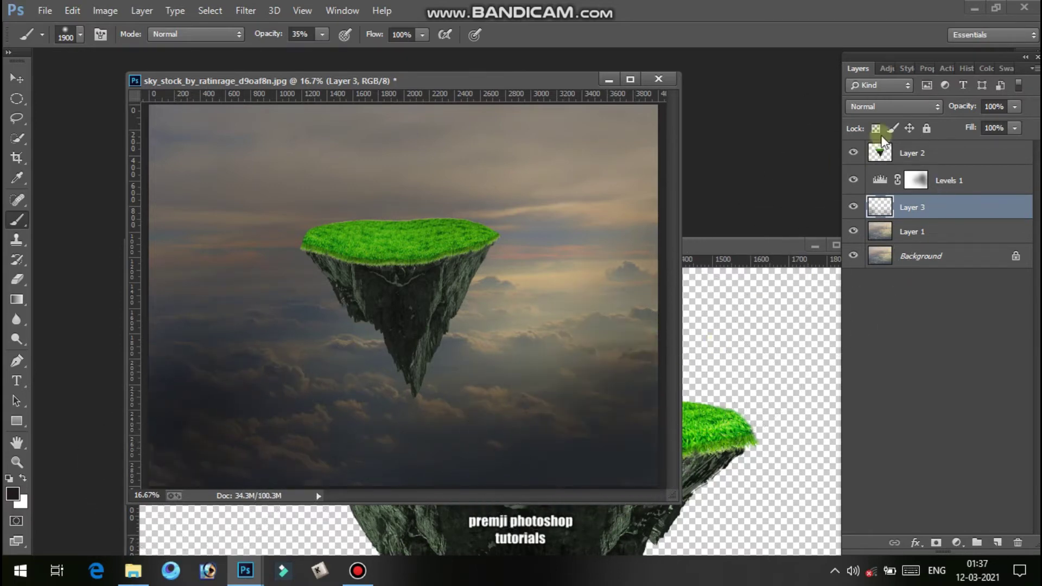
pyautogui.click(891, 107)
pyautogui.scroll(-2, 890, 107)
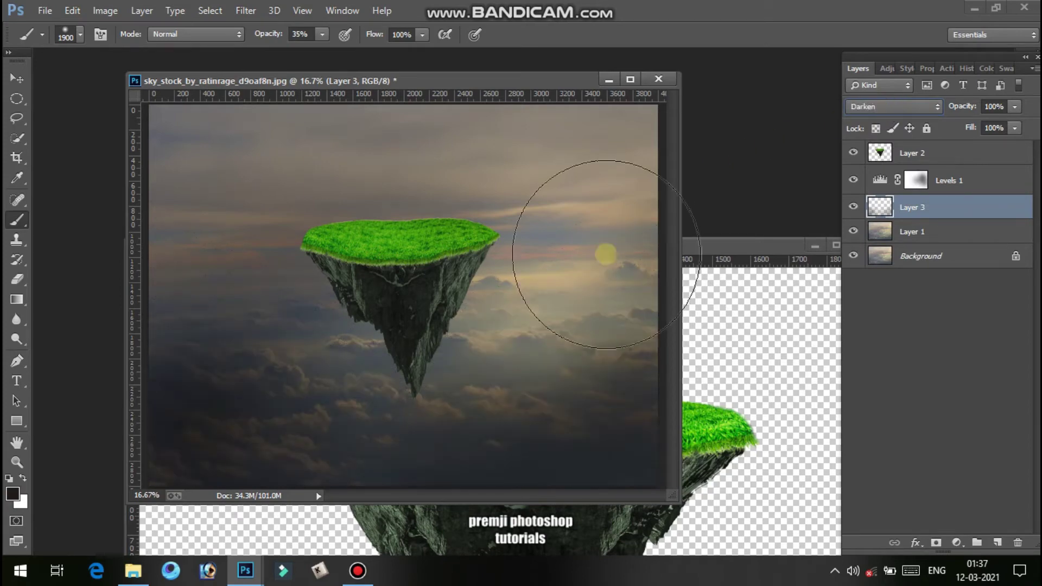
# Select the floating island's layer and move the island slightly lower in the sky.
pyautogui.press('v')
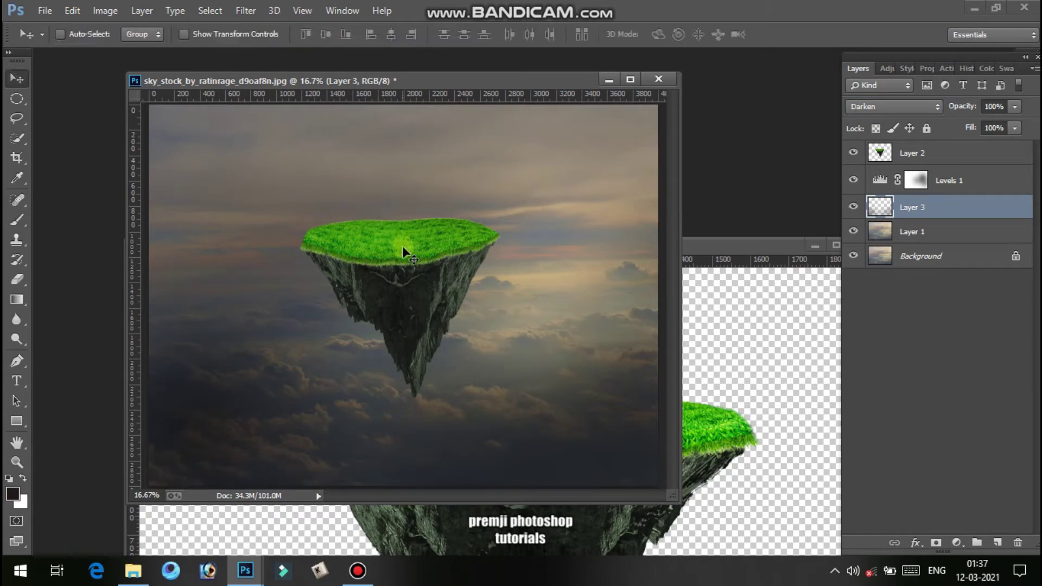
pyautogui.rightClick(402, 246)
pyautogui.click(429, 260)
pyautogui.moveTo(429, 274); pyautogui.dragTo(429, 275)
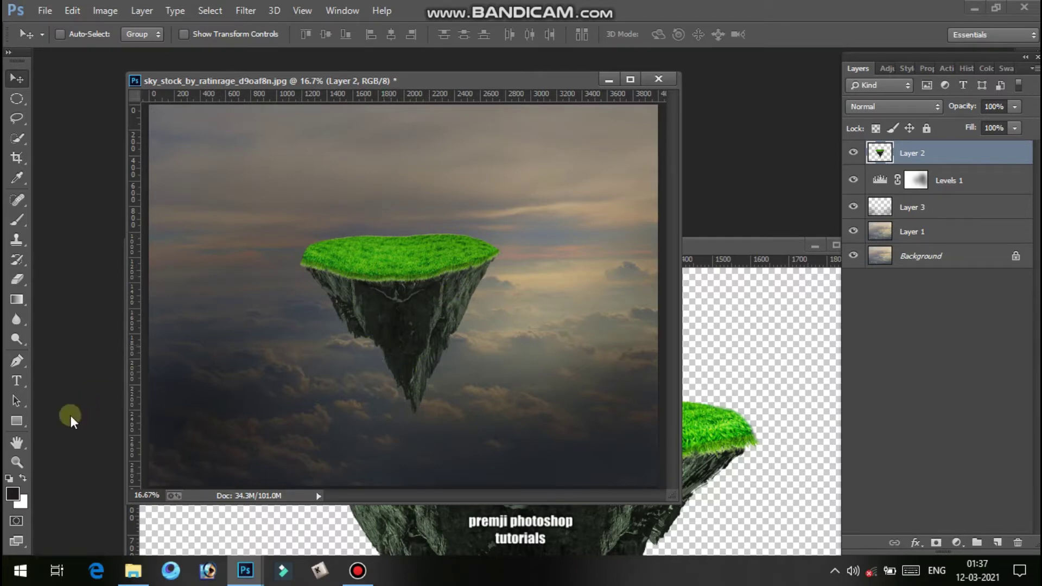
# Add a layer mask to Layer 2, the floating island.
pyautogui.click(15, 462)
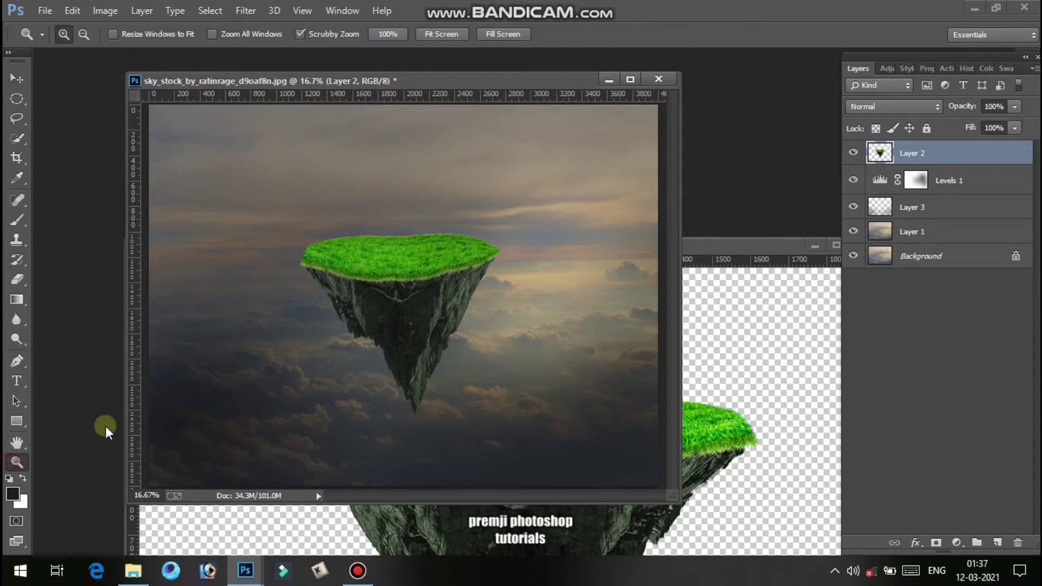
pyautogui.click(386, 342)
pyautogui.click(386, 342)
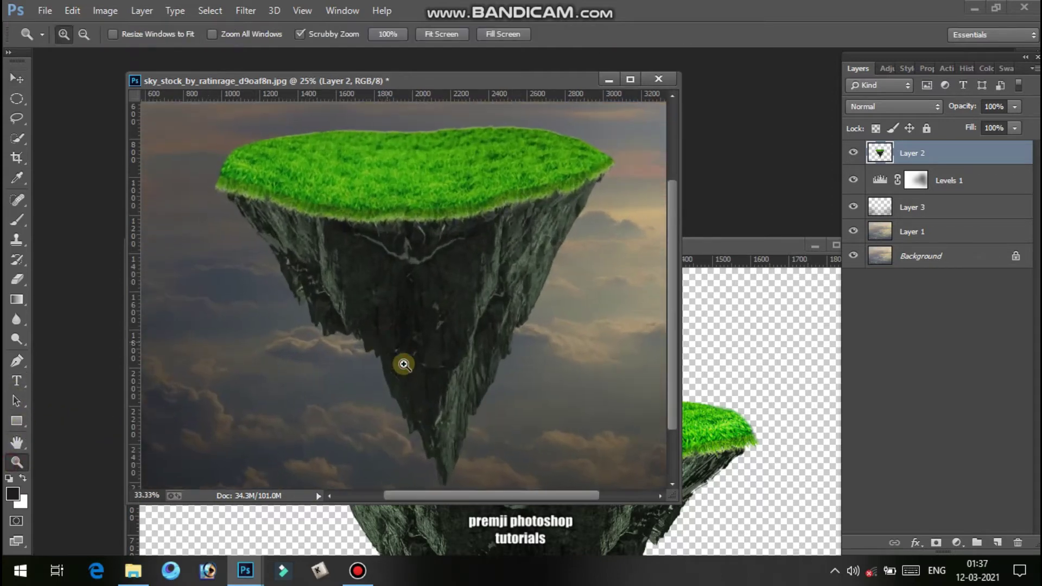
pyautogui.click(937, 543)
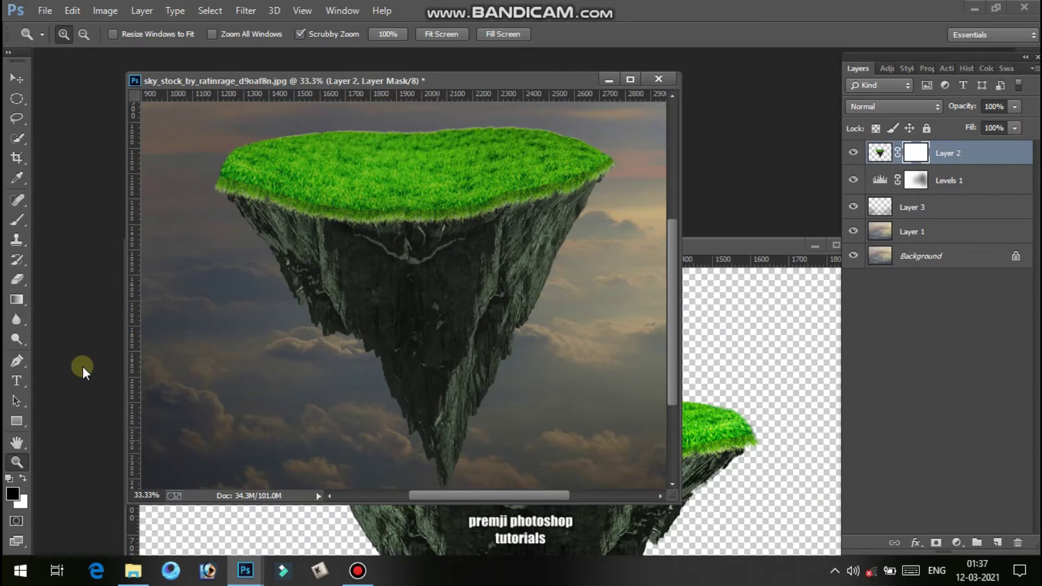
# Fade the island's right rock edge on Layer 2's mask with an 800 px black brush at 35% opacity.
pyautogui.click(18, 222)
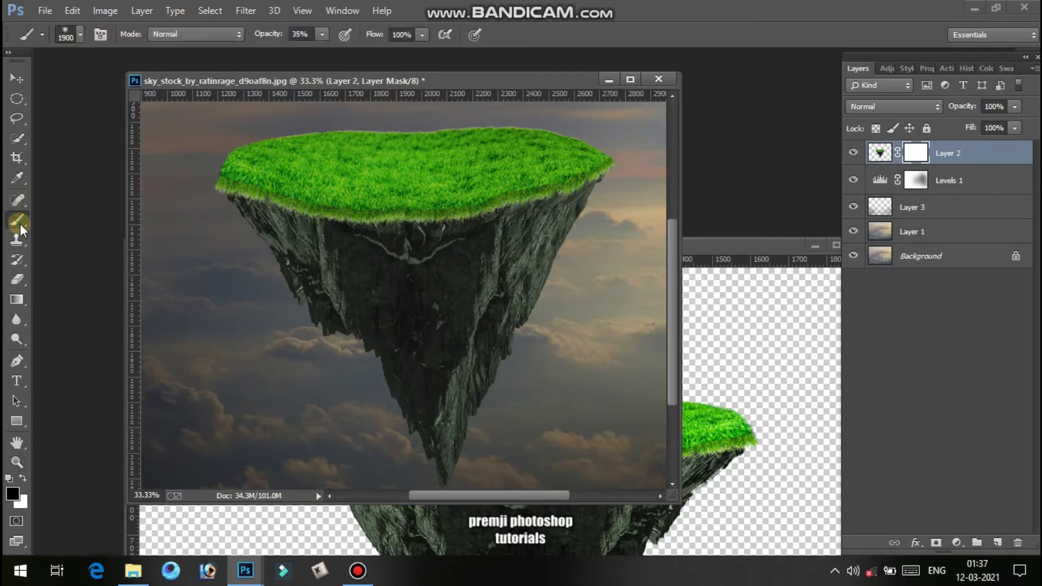
pyautogui.press('[')
pyautogui.press('[')
pyautogui.press('[')
pyautogui.press('[')
pyautogui.press('[')
pyautogui.press('[')
pyautogui.press('[')
pyautogui.press('[')
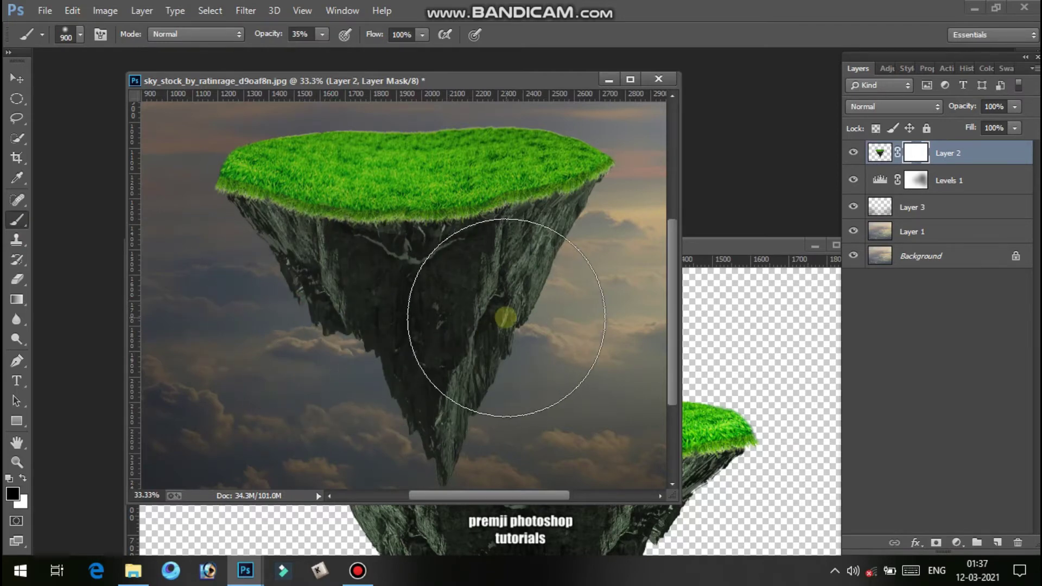
pyautogui.press('[')
pyautogui.press('[')
pyautogui.moveTo(562, 288)
pyautogui.mouseDown()
pyautogui.moveTo(518, 411)
pyautogui.moveTo(492, 430)
pyautogui.mouseUp()
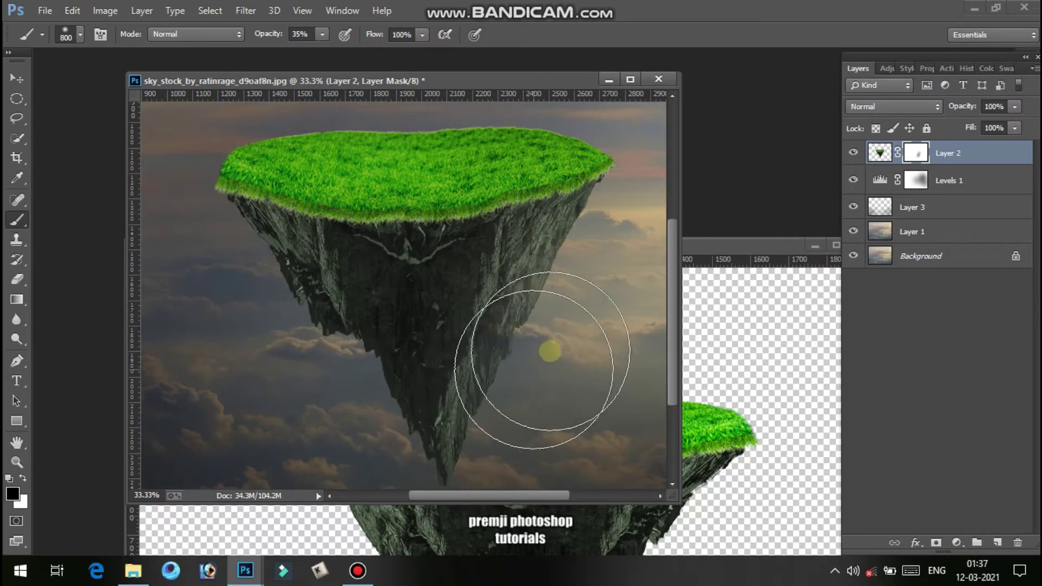
# Darken the island's rock and grass edges on Layer 2's image with a 600 px Burn tool, range Midtones and exposure 26%.
pyautogui.click(18, 342)
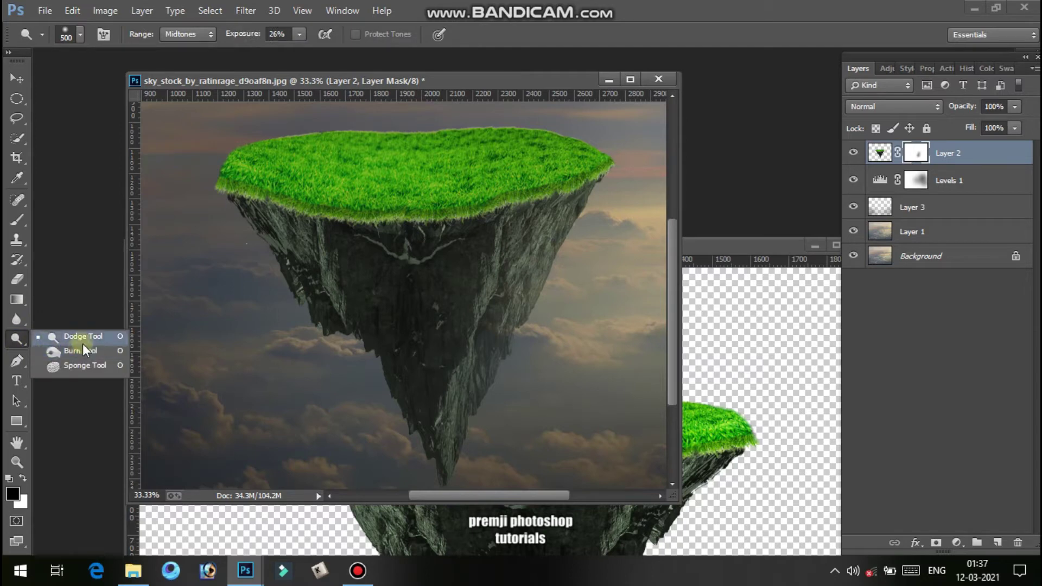
pyautogui.click(84, 351)
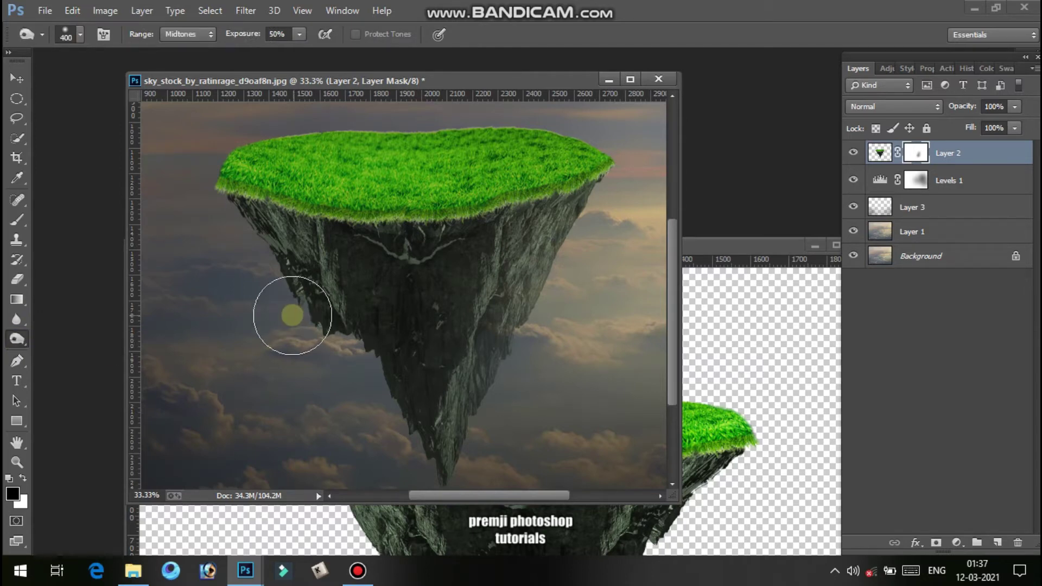
pyautogui.press(']')
pyautogui.press(']')
pyautogui.press(']')
pyautogui.press(']')
pyautogui.click(298, 34)
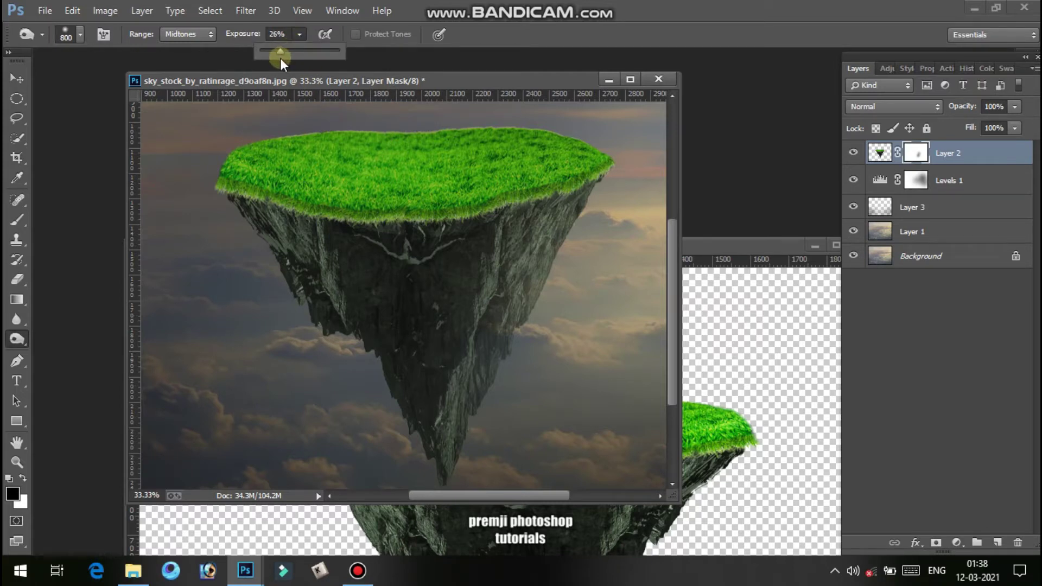
pyautogui.click(226, 290)
pyautogui.press('[')
pyautogui.press('[')
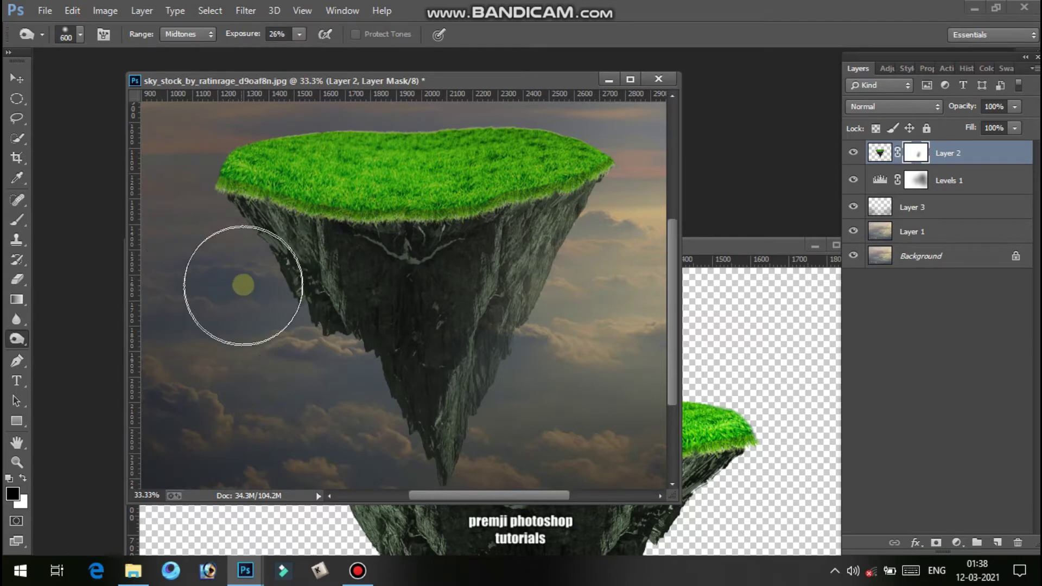
pyautogui.moveTo(243, 282)
pyautogui.mouseDown()
pyautogui.moveTo(289, 303)
pyautogui.moveTo(285, 286)
pyautogui.moveTo(307, 289)
pyautogui.moveTo(367, 351)
pyautogui.moveTo(392, 420)
pyautogui.moveTo(256, 233)
pyautogui.moveTo(285, 268)
pyautogui.moveTo(256, 201)
pyautogui.moveTo(293, 244)
pyautogui.mouseUp()
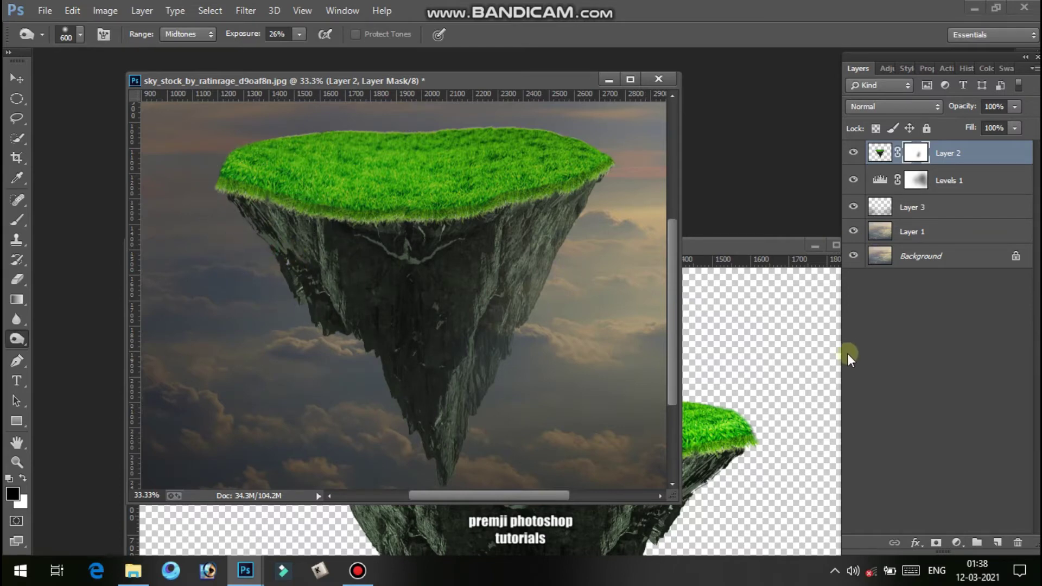
pyautogui.click(874, 154)
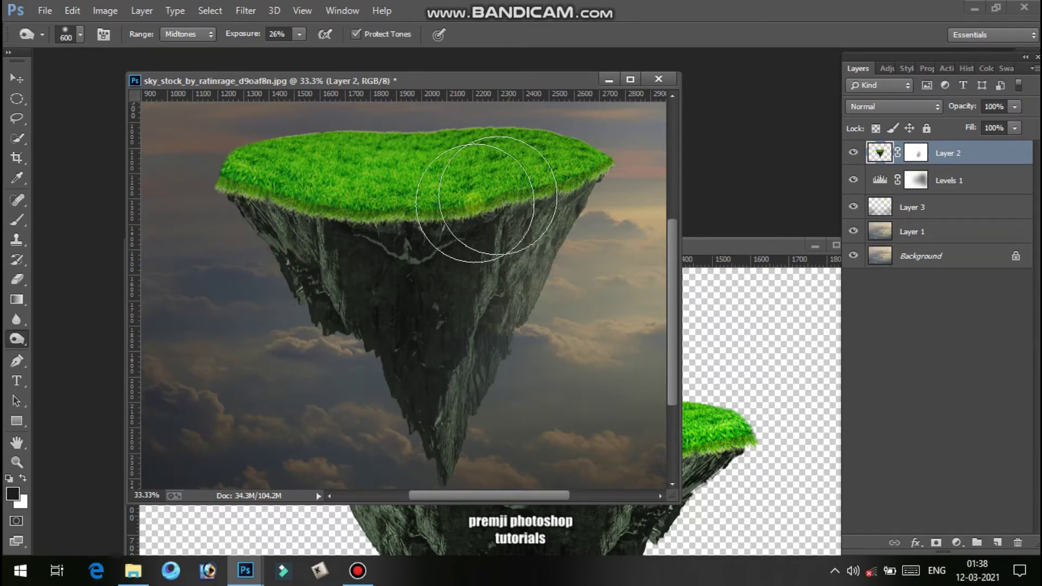
pyautogui.moveTo(281, 275)
pyautogui.mouseDown()
pyautogui.moveTo(371, 358)
pyautogui.moveTo(400, 418)
pyautogui.moveTo(296, 301)
pyautogui.moveTo(238, 207)
pyautogui.moveTo(380, 347)
pyautogui.moveTo(432, 421)
pyautogui.moveTo(496, 350)
pyautogui.mouseUp()
# Minimise the floating terrain source document.
pyautogui.scroll(5, 495, 337)
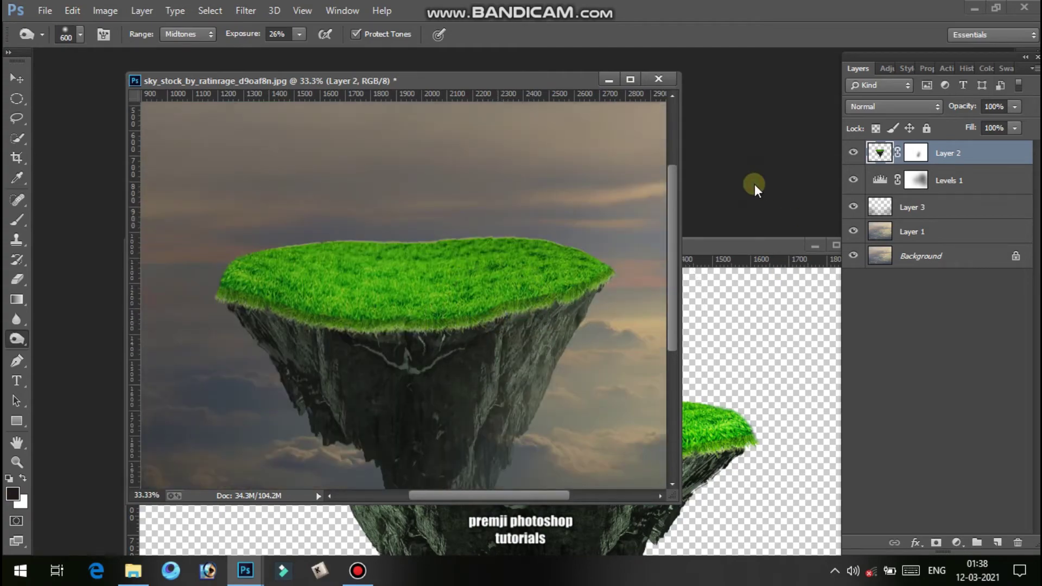
pyautogui.moveTo(734, 248); pyautogui.dragTo(627, 241)
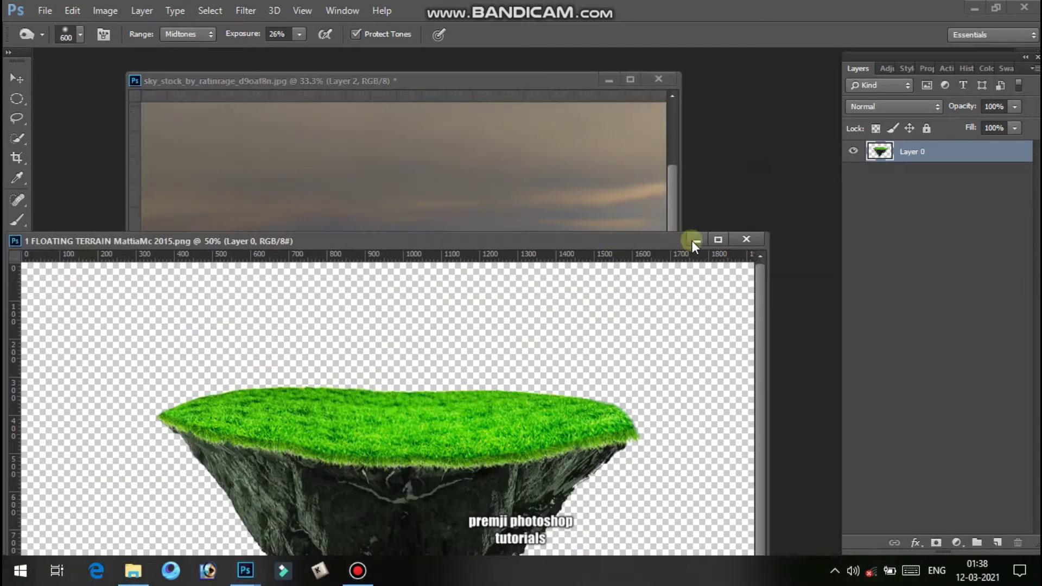
pyautogui.click(695, 240)
# Open the image old_wooden_house_by_wyonet_d9f5ls9 from the next work folder.
pyautogui.click(16, 79)
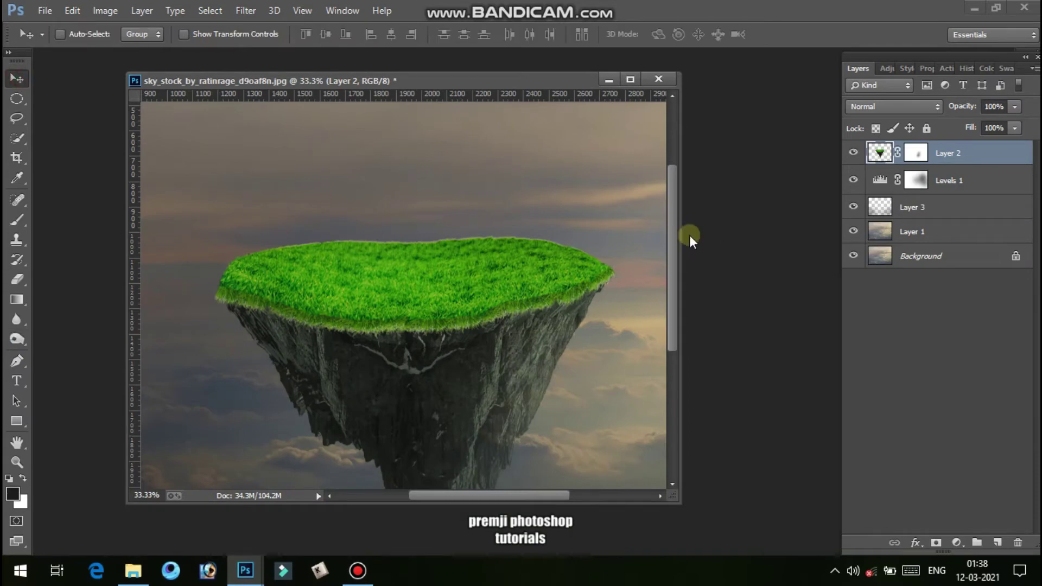
pyautogui.doubleClick(764, 258)
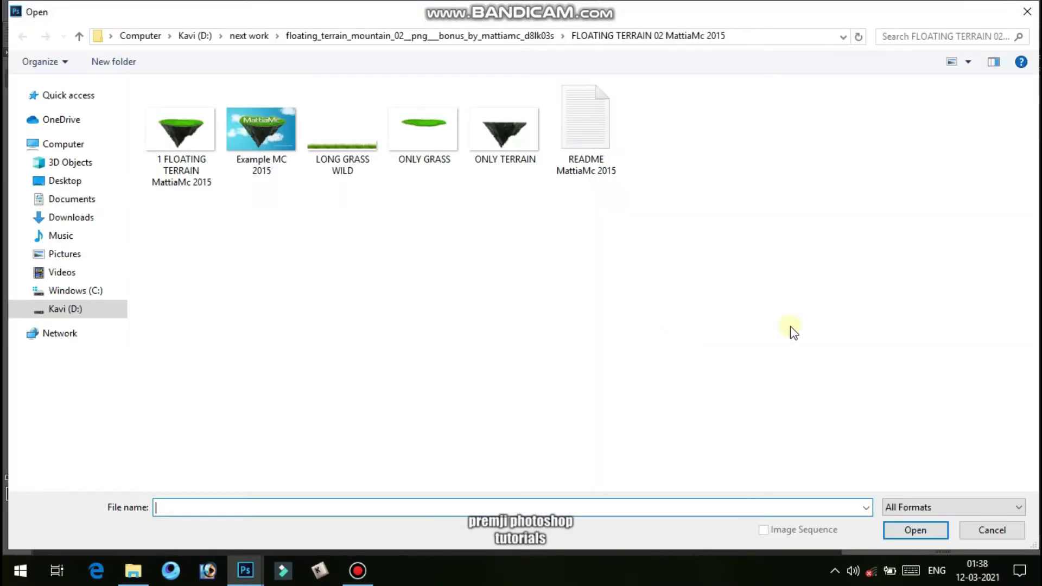
pyautogui.click(525, 276)
pyautogui.press('BackSpace')
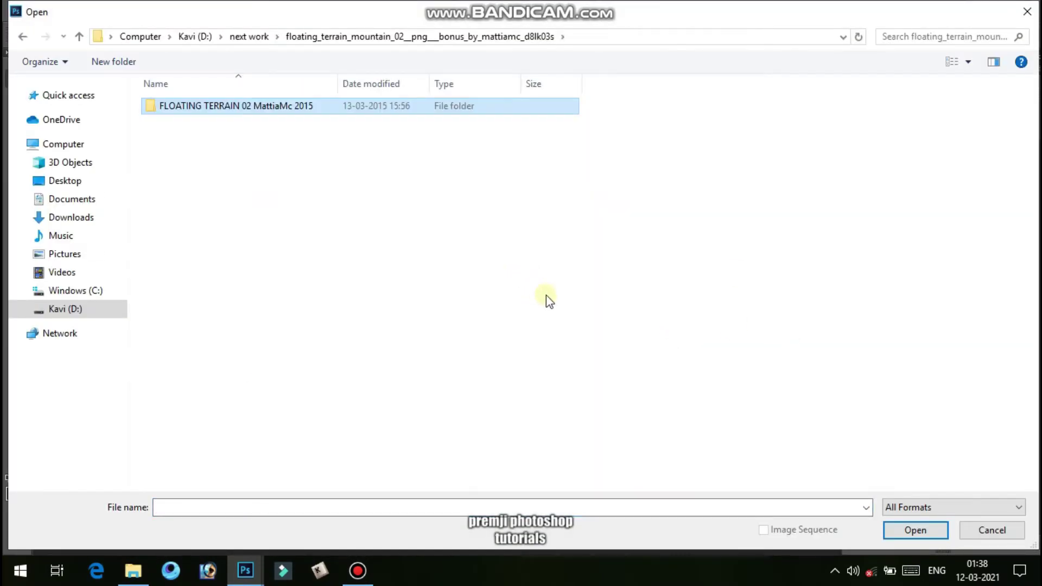
pyautogui.press('BackSpace')
pyautogui.scroll(-3, 760, 370)
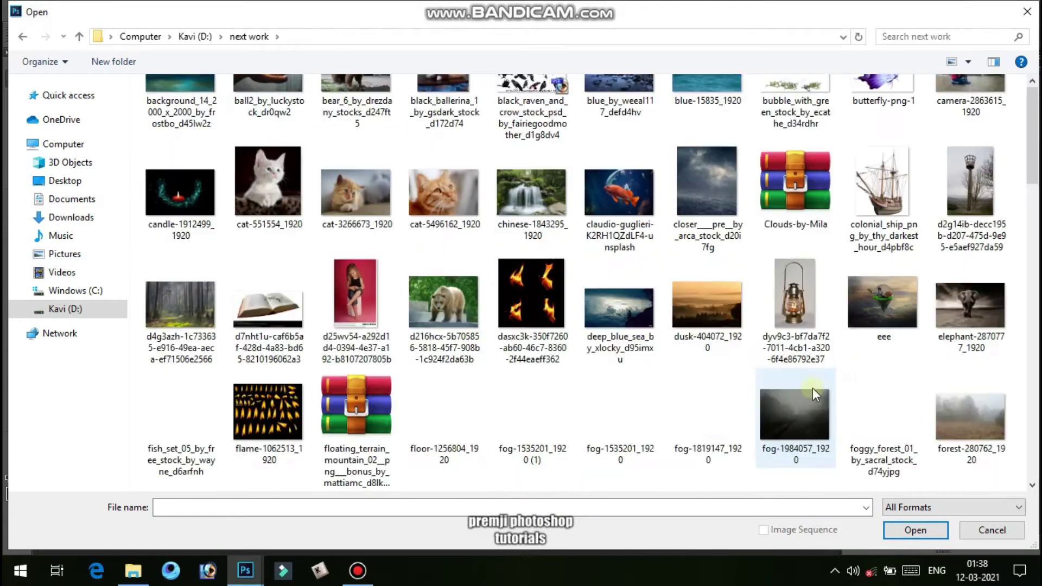
pyautogui.scroll(-10, 760, 399)
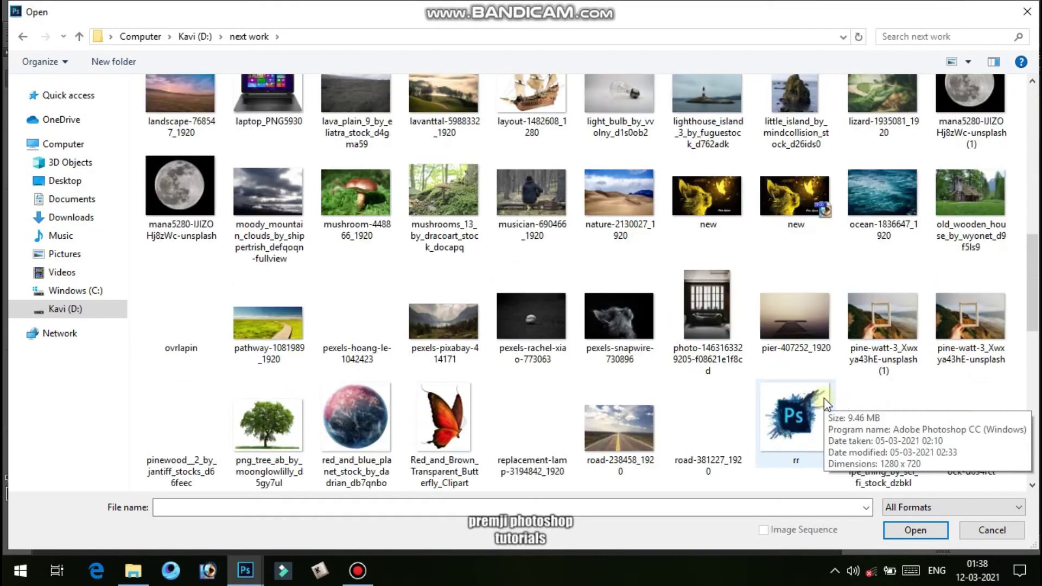
pyautogui.click(976, 192)
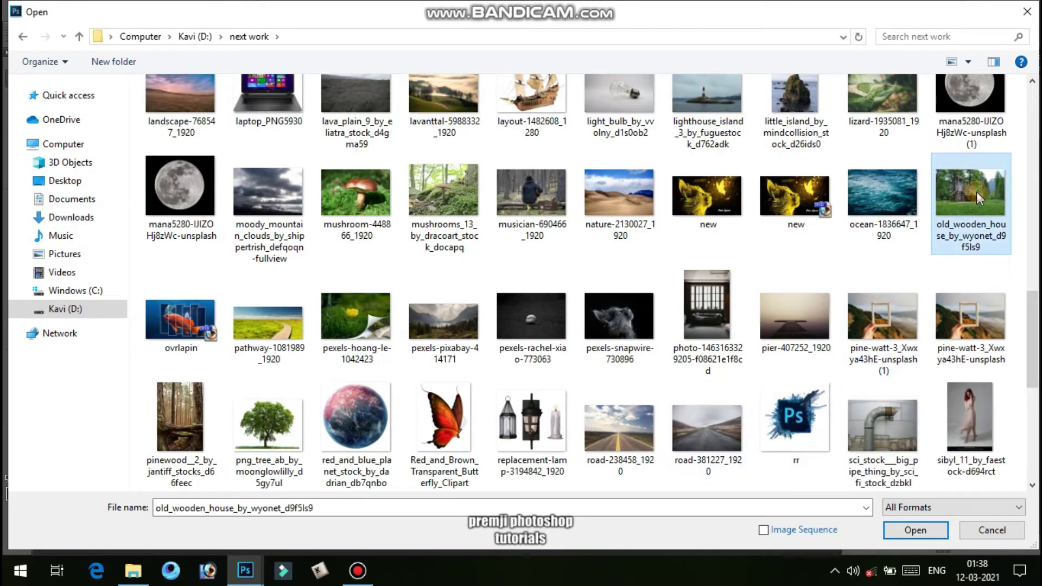
pyautogui.click(916, 530)
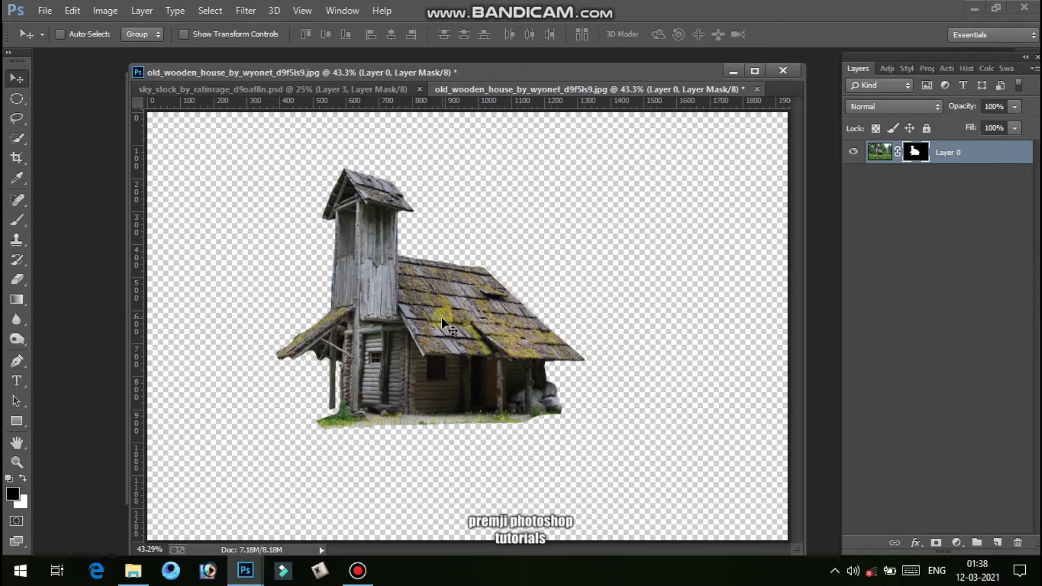
# Bring the cut-out wooden house with its mask into the sky composite and place it on the island's grass.
pyautogui.moveTo(442, 317); pyautogui.dragTo(453, 298)
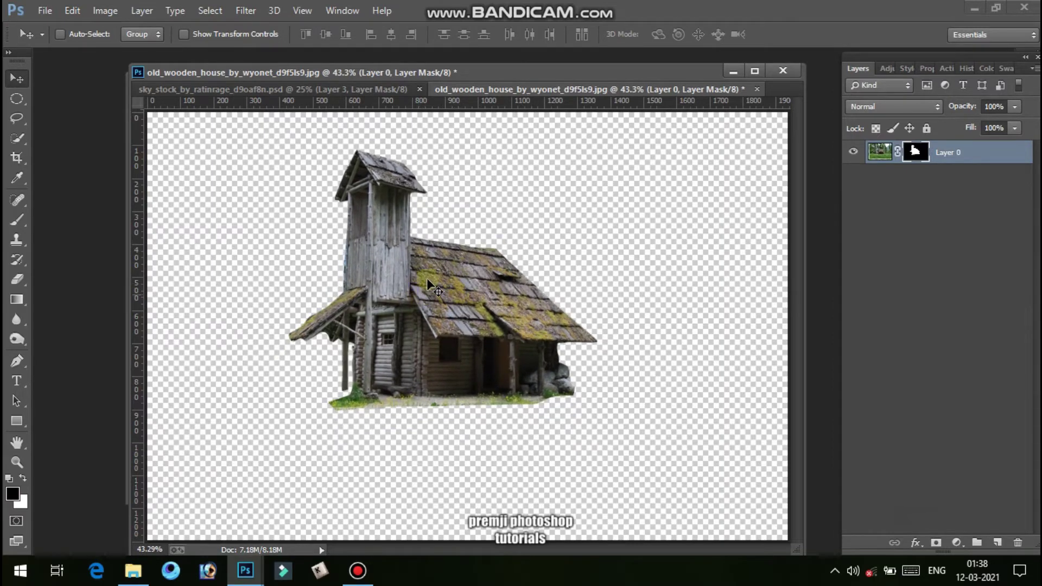
pyautogui.moveTo(468, 76); pyautogui.dragTo(481, 70)
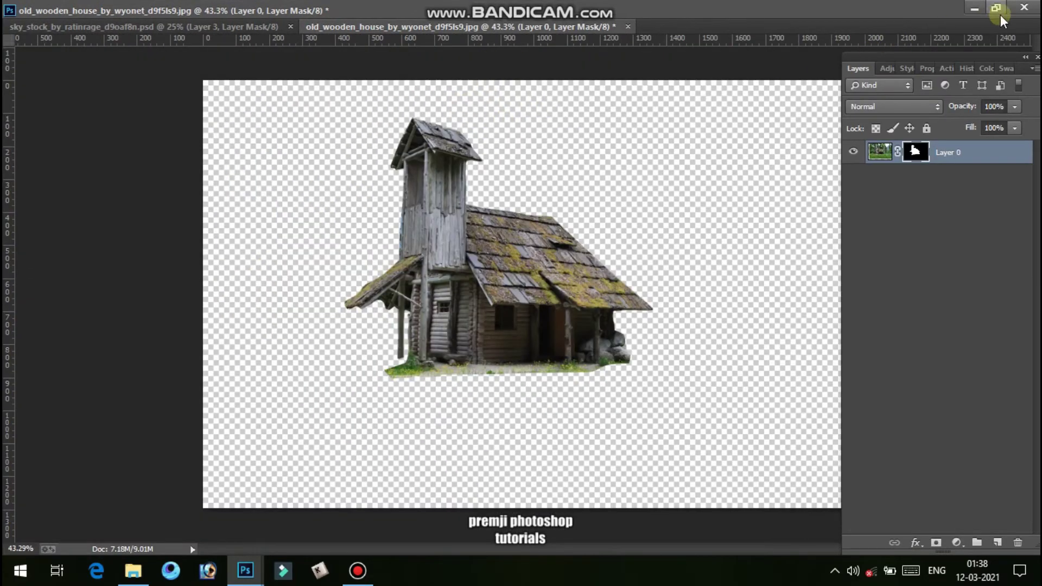
pyautogui.click(996, 8)
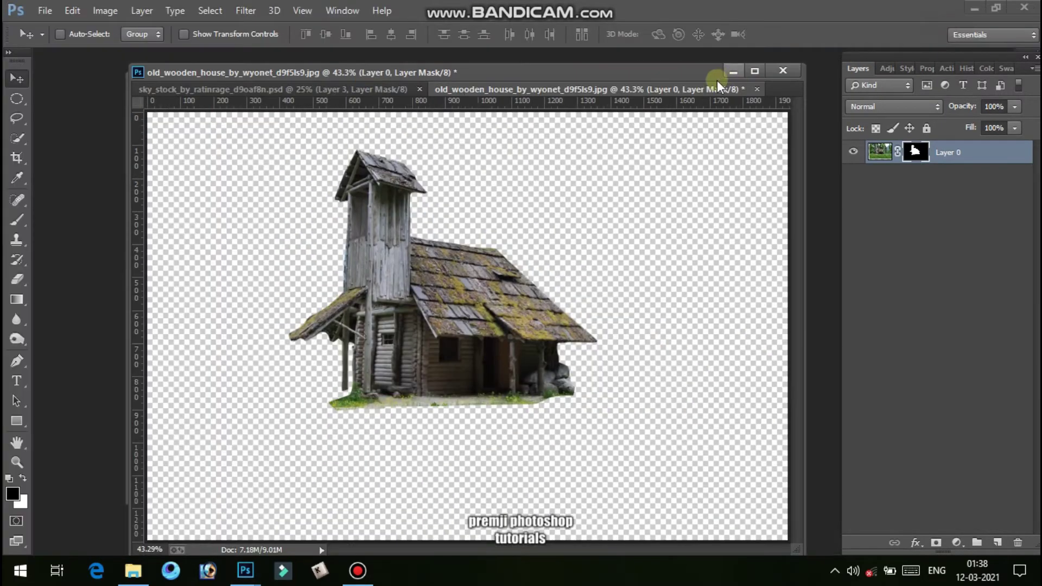
pyautogui.moveTo(670, 87); pyautogui.dragTo(546, 372)
pyautogui.moveTo(614, 384); pyautogui.dragTo(403, 218)
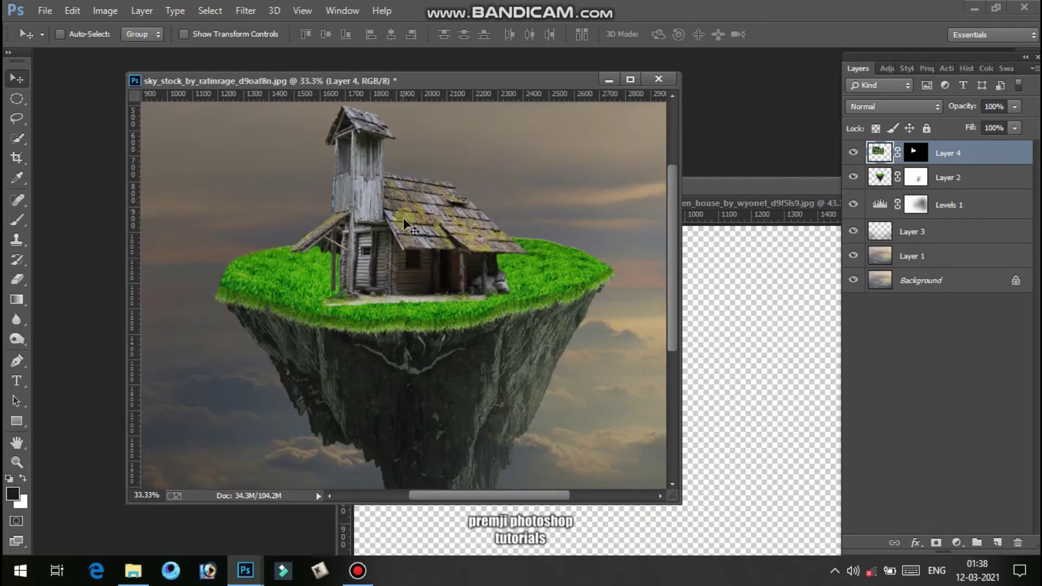
# Scale the house to about 111% and position it on the left and middle part of the island's grass.
pyautogui.scroll(2, 403, 217)
pyautogui.moveTo(407, 313); pyautogui.dragTo(390, 288)
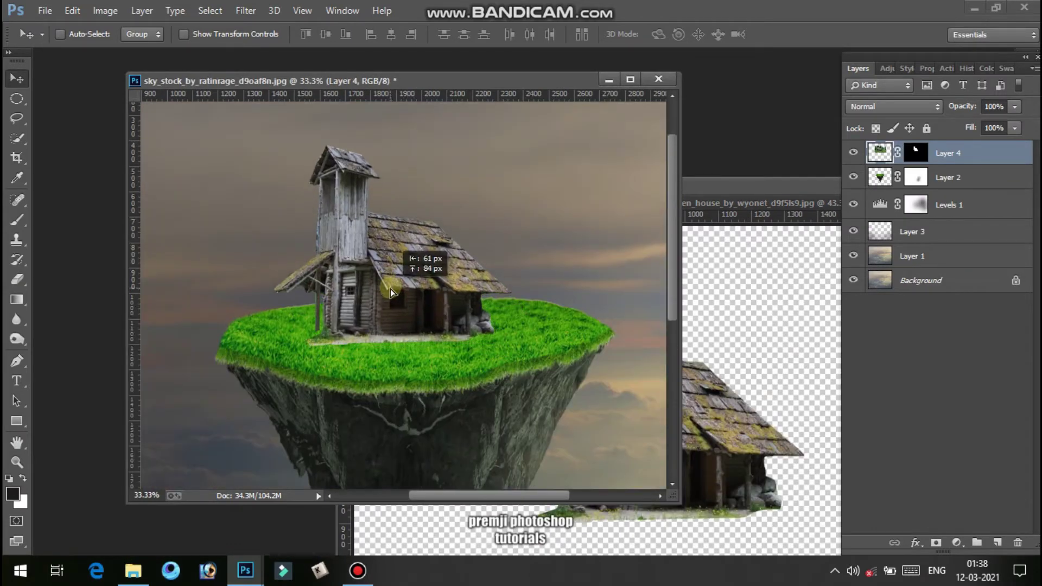
pyautogui.hotkey('ctrl', 't')
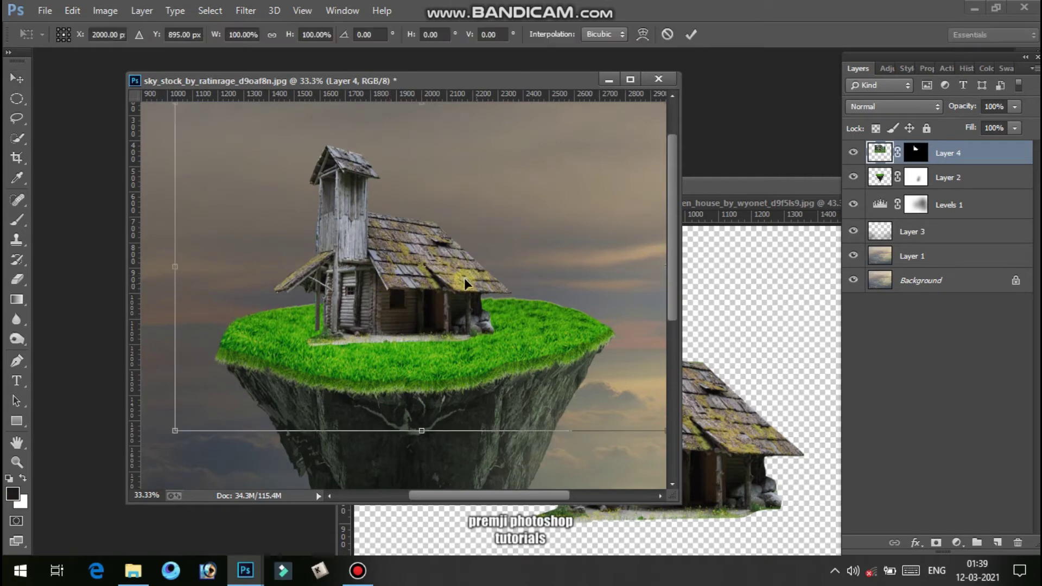
pyautogui.moveTo(172, 428)
pyautogui.mouseDown()
pyautogui.moveTo(223, 396)
pyautogui.moveTo(186, 424)
pyautogui.mouseUp()
pyautogui.moveTo(366, 319)
pyautogui.mouseDown()
pyautogui.moveTo(368, 334)
pyautogui.moveTo(370, 322)
pyautogui.mouseUp()
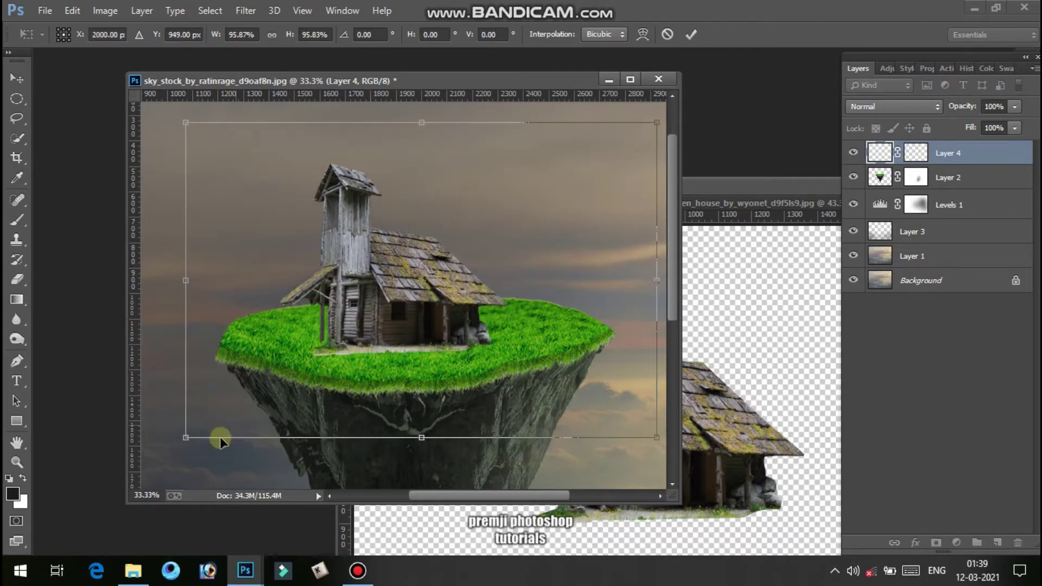
pyautogui.moveTo(187, 435); pyautogui.dragTo(157, 457)
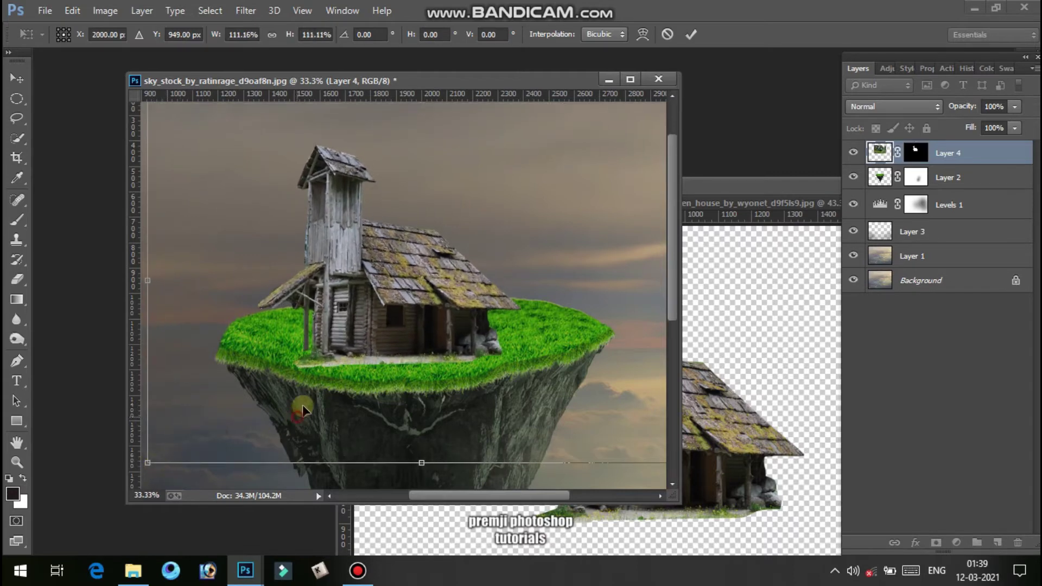
pyautogui.moveTo(309, 404); pyautogui.dragTo(310, 400)
pyautogui.press('Return')
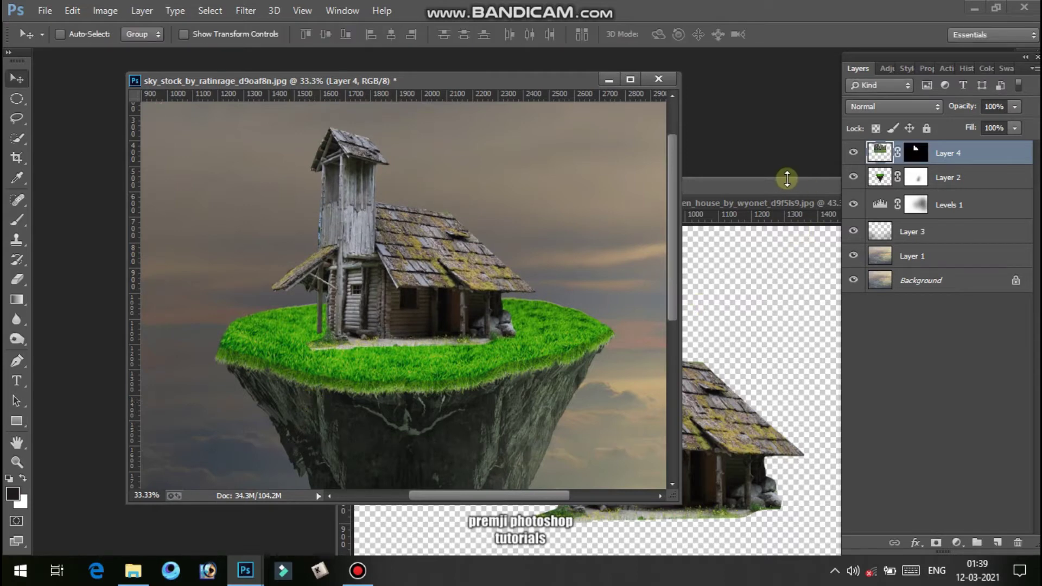
# Close the wooden house source document window.
pyautogui.click(777, 187)
pyautogui.moveTo(695, 183); pyautogui.dragTo(565, 170)
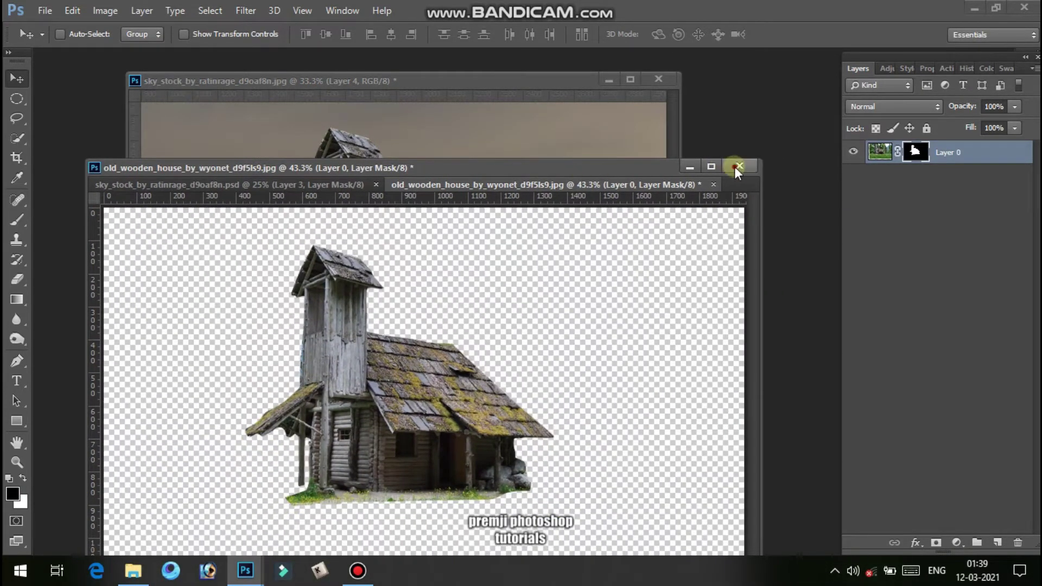
pyautogui.click(736, 168)
pyautogui.click(539, 233)
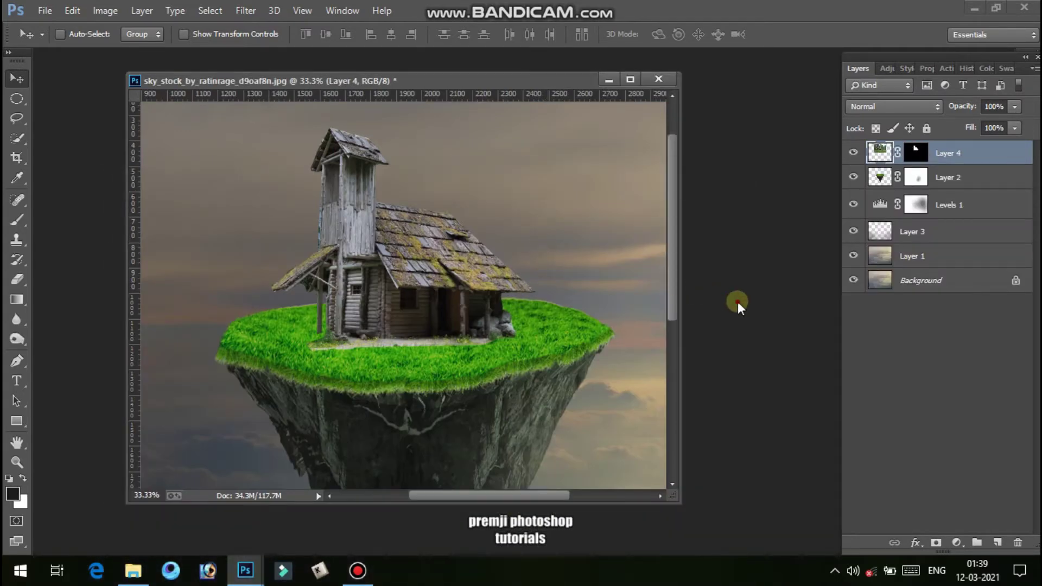
# Open the image png_tree_ab_by_moonglowlilly_d5gy7ul from the next work folder.
pyautogui.hotkey('ctrl', 'o')
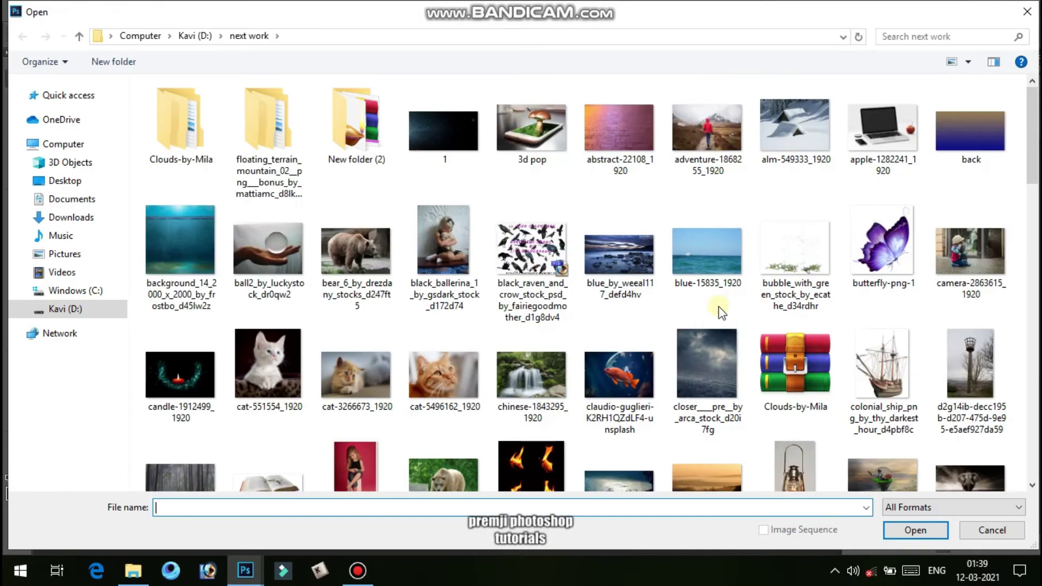
pyautogui.scroll(-3, 746, 375)
pyautogui.scroll(-8, 731, 416)
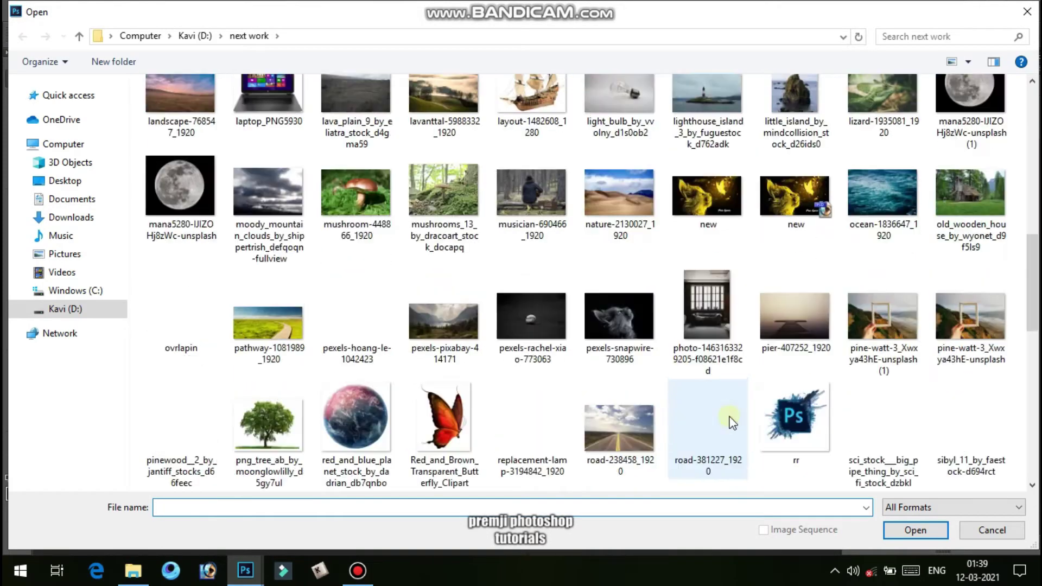
pyautogui.click(273, 415)
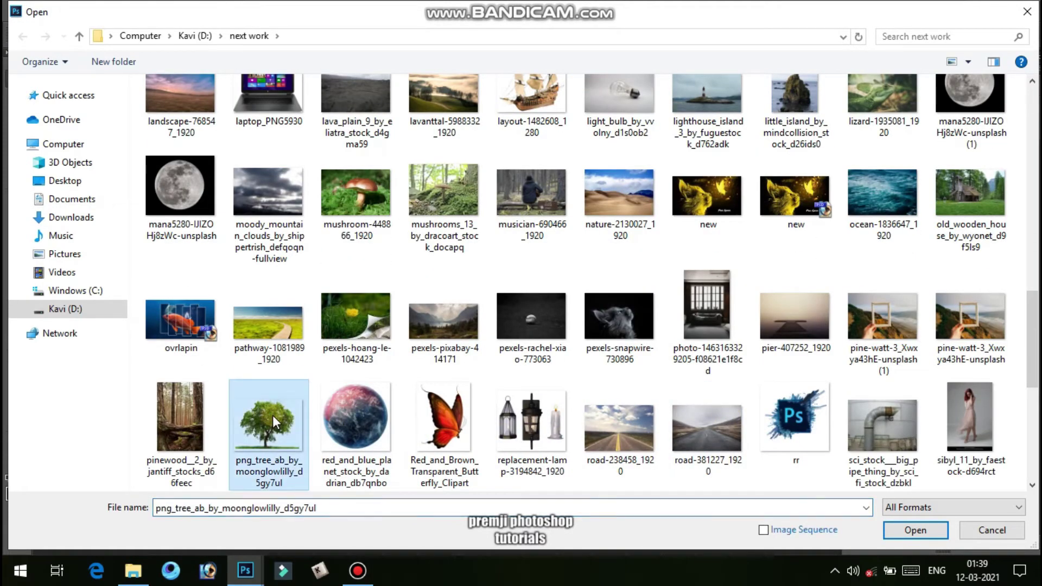
pyautogui.click(904, 524)
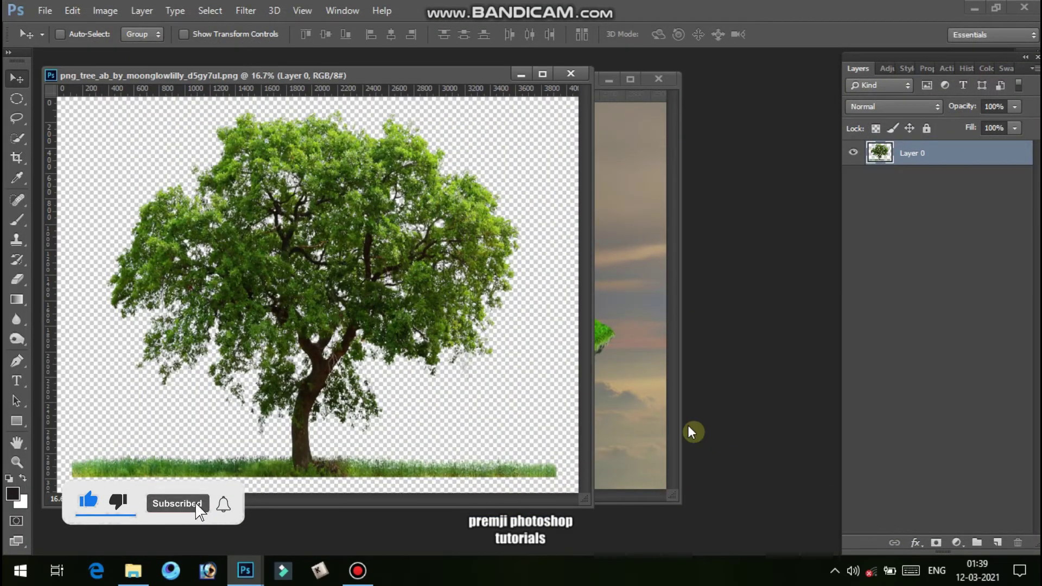
# Select the tree's crown, trunk and base with a freehand lasso outline and copy the selection to a new layer.
pyautogui.click(18, 118)
pyautogui.rightClick(19, 119)
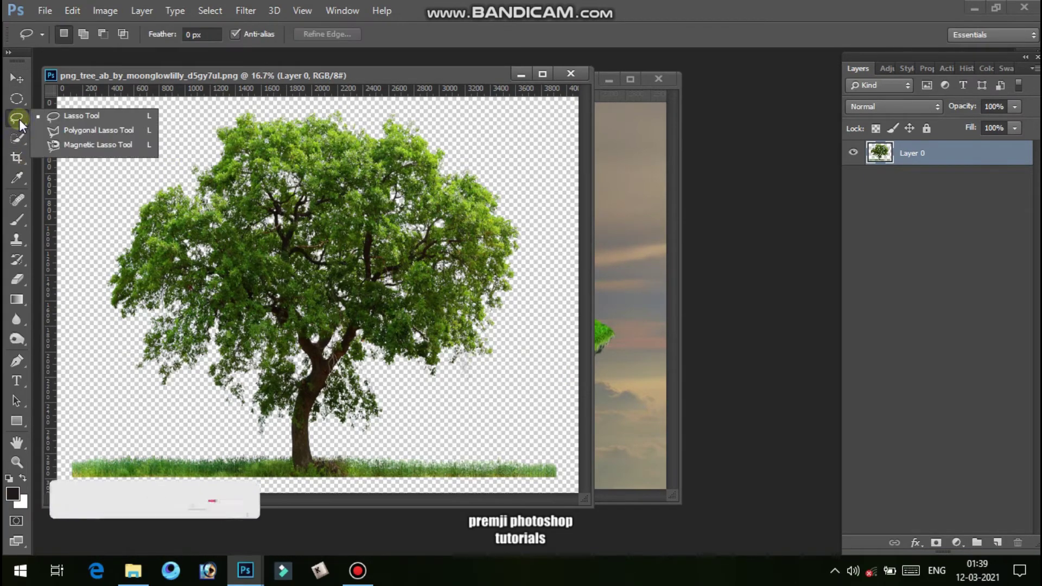
pyautogui.click(19, 120)
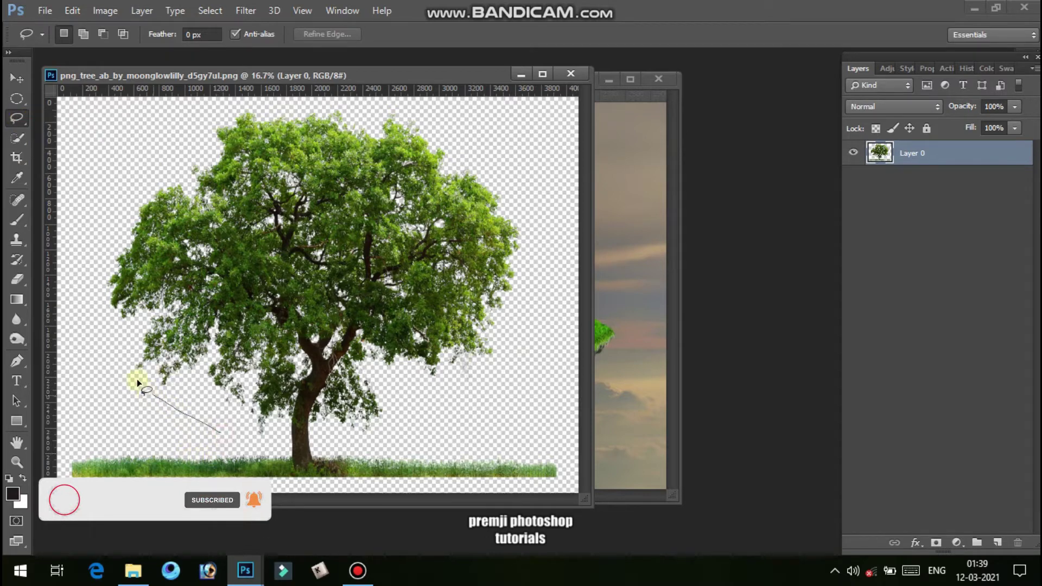
pyautogui.moveTo(116, 187)
pyautogui.mouseDown()
pyautogui.moveTo(221, 122)
pyautogui.moveTo(290, 114)
pyautogui.mouseUp()
pyautogui.moveTo(460, 131)
pyautogui.mouseDown()
pyautogui.moveTo(528, 217)
pyautogui.moveTo(539, 276)
pyautogui.moveTo(499, 367)
pyautogui.moveTo(366, 441)
pyautogui.moveTo(331, 491)
pyautogui.moveTo(309, 494)
pyautogui.moveTo(249, 438)
pyautogui.moveTo(216, 433)
pyautogui.mouseUp()
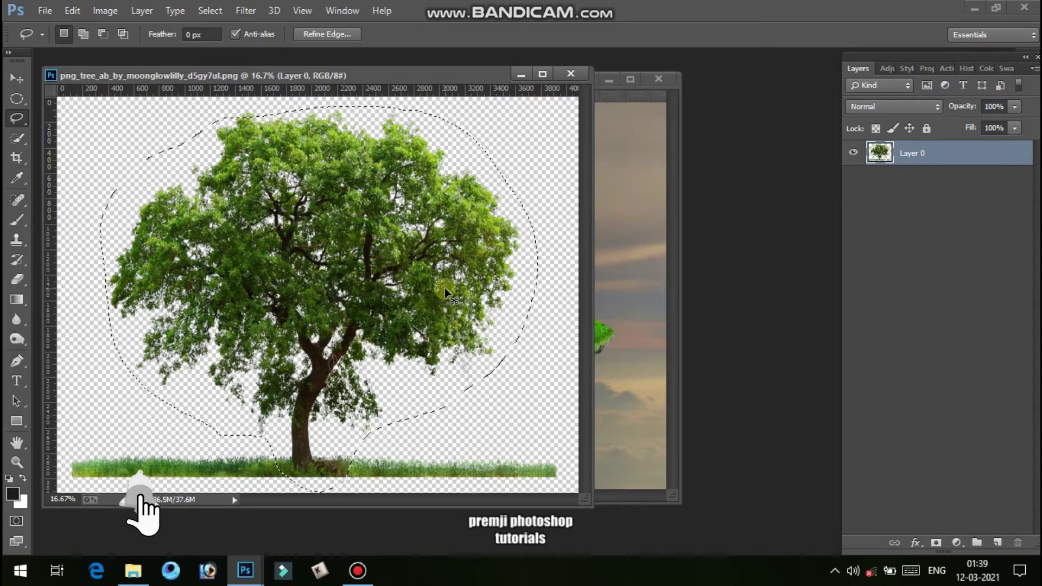
pyautogui.hotkey('ctrl', 'j')
# Bring the copied tree layer into the sky composite and enlarge the composite's document window.
pyautogui.click(16, 80)
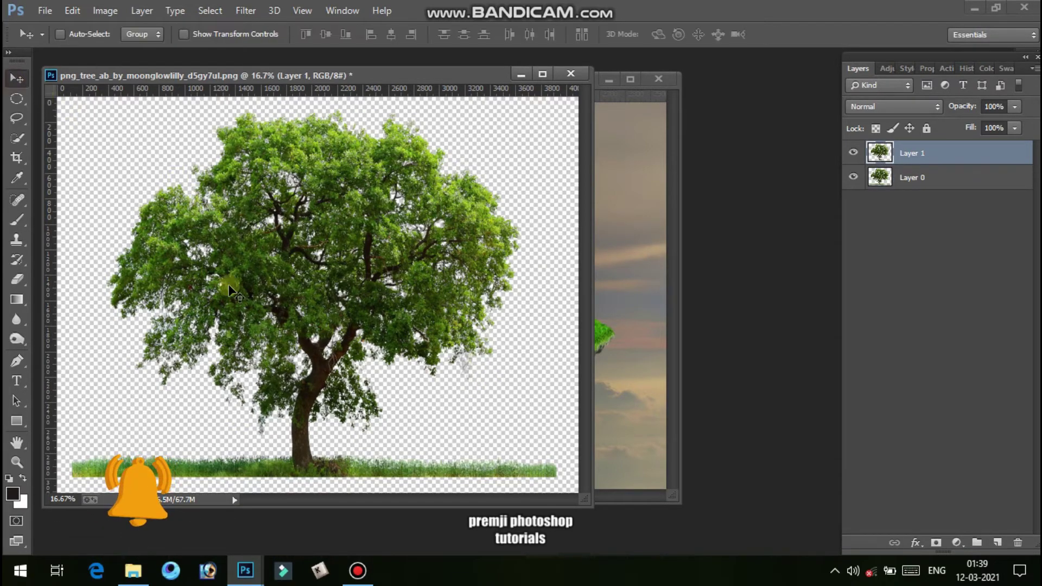
pyautogui.moveTo(336, 288); pyautogui.dragTo(440, 278)
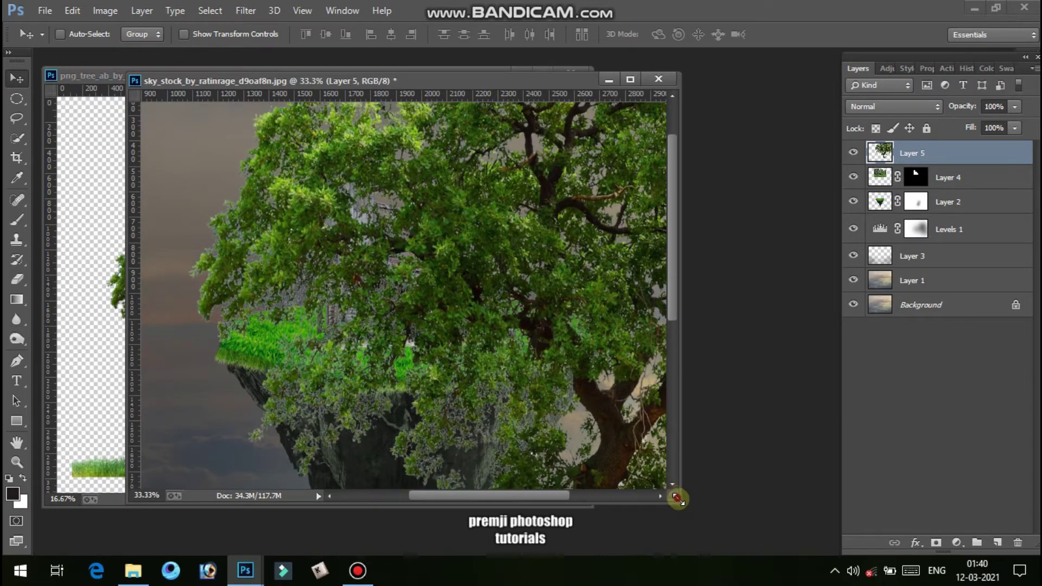
pyautogui.moveTo(679, 498); pyautogui.dragTo(790, 569)
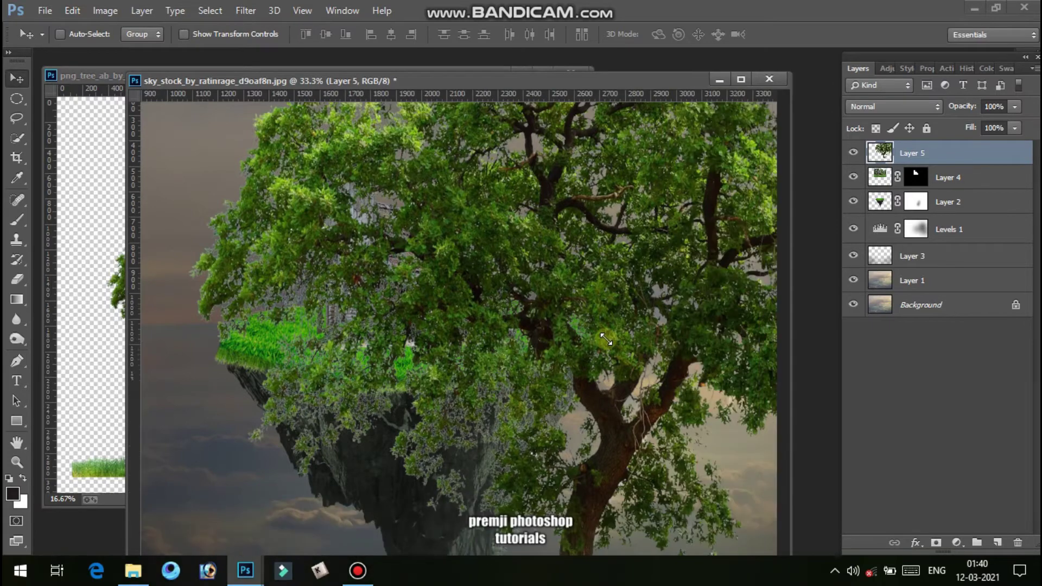
# Scale the tree down to a bit less than the house's height and place it on the grass at the island's right side.
pyautogui.hotkey('ctrl', 't')
pyautogui.moveTo(288, 258); pyautogui.dragTo(287, 396)
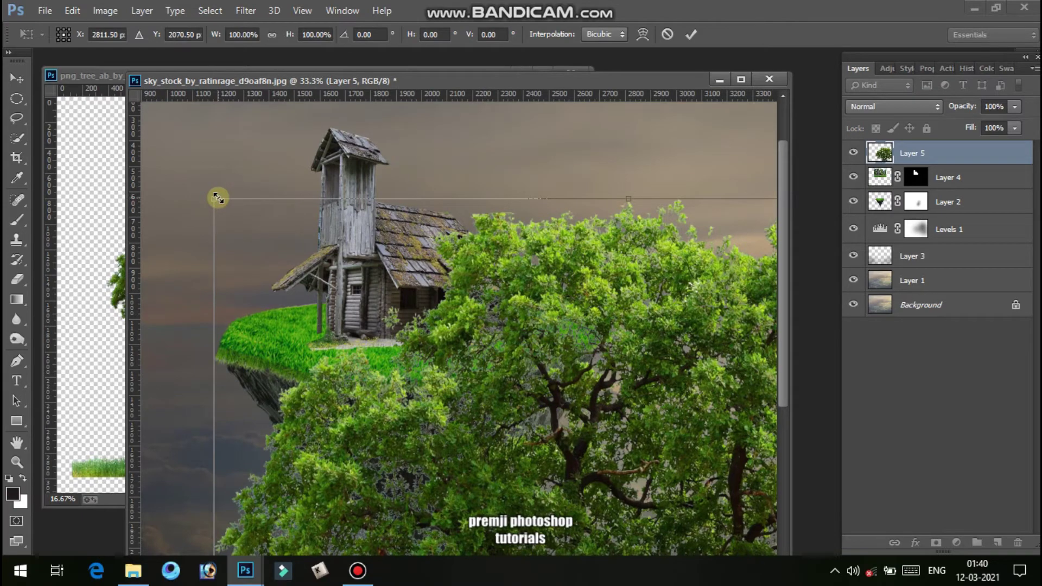
pyautogui.moveTo(217, 198); pyautogui.dragTo(508, 446)
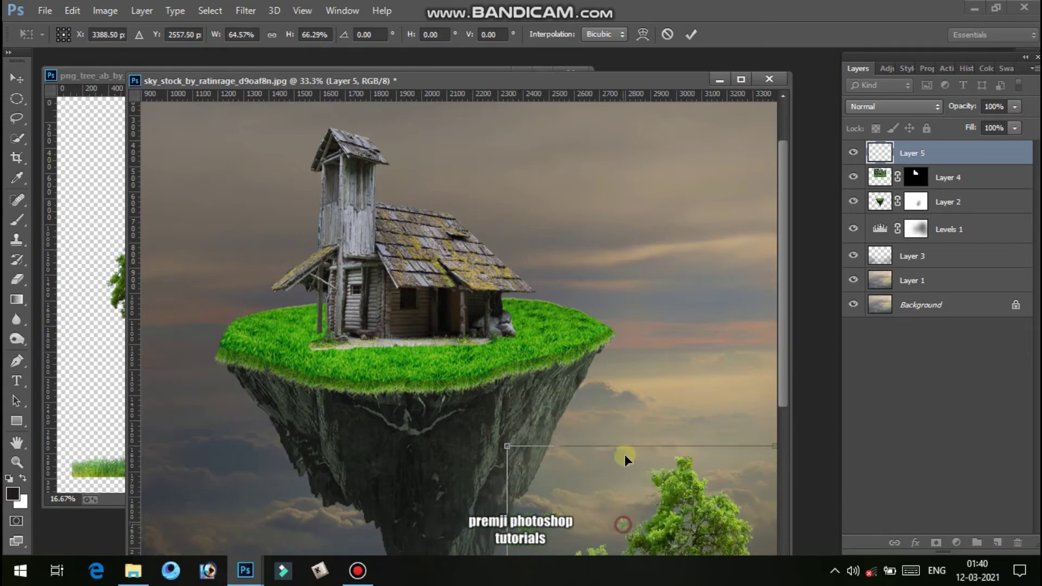
pyautogui.moveTo(625, 455); pyautogui.dragTo(485, 217)
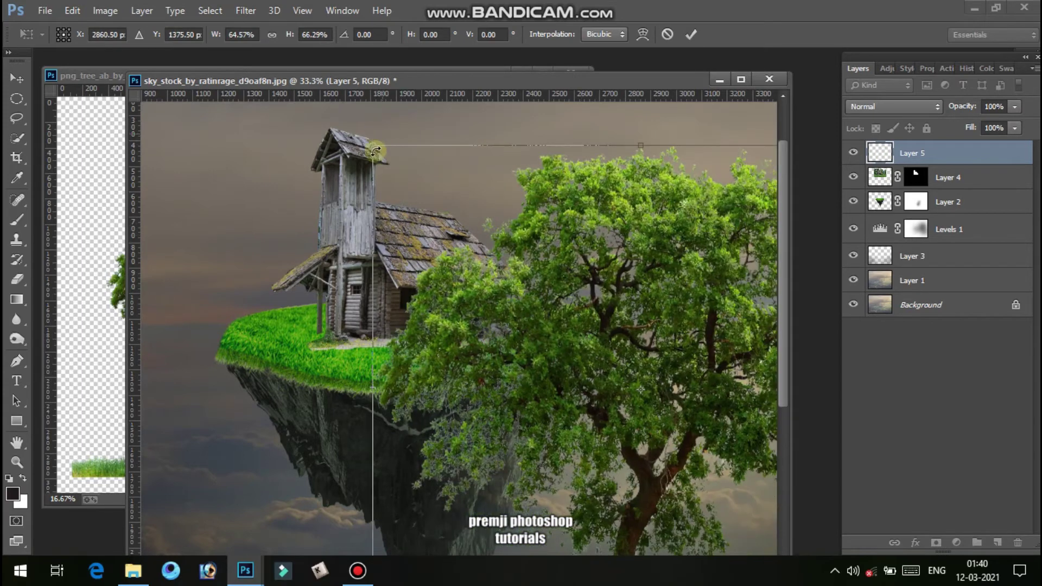
pyautogui.moveTo(374, 146); pyautogui.dragTo(556, 336)
pyautogui.moveTo(617, 402); pyautogui.dragTo(507, 286)
pyautogui.press('Return')
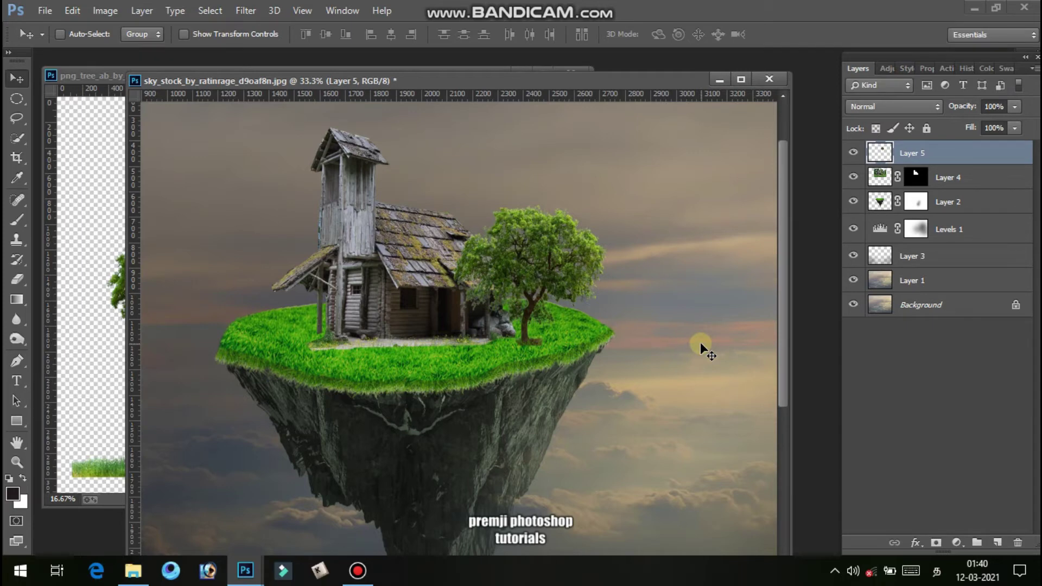
# Recolour the tree red with Hue/Saturation, using hue -88 and saturation -15.
pyautogui.click(938, 571)
pyautogui.click(943, 451)
pyautogui.press('i')
pyautogui.hotkey('ctrl', 'u')
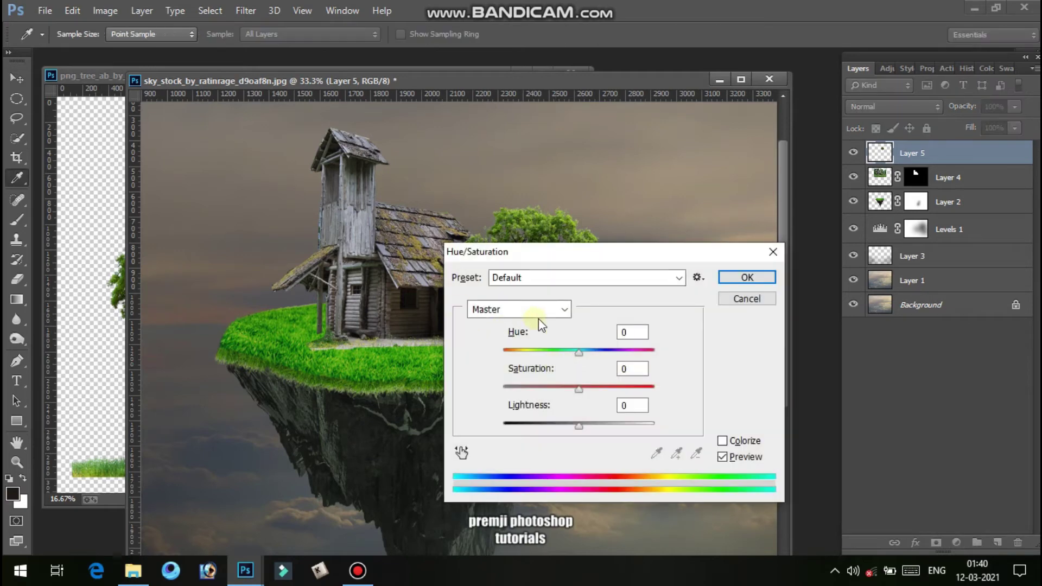
pyautogui.moveTo(599, 263); pyautogui.dragTo(697, 303)
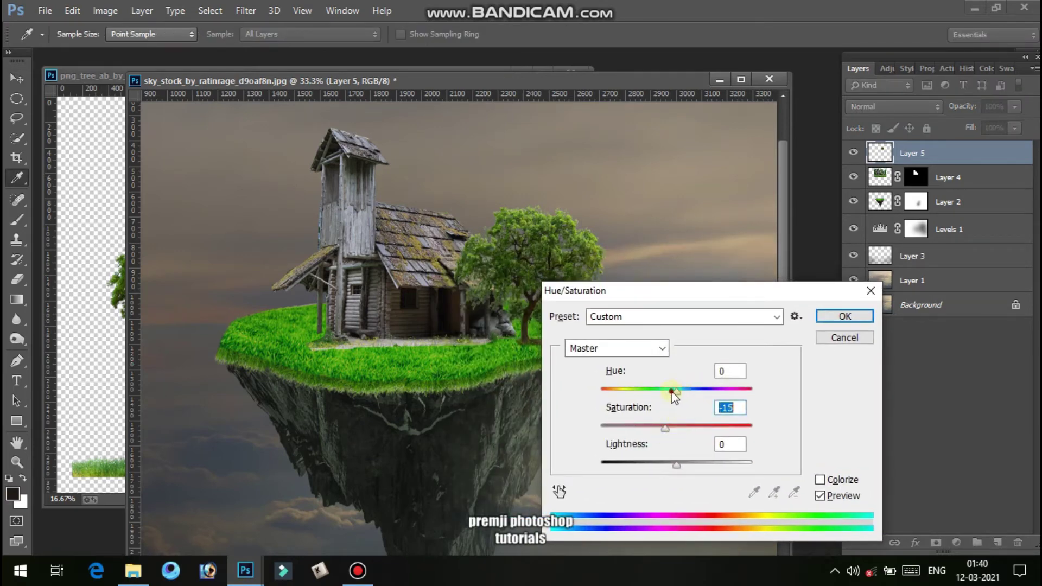
pyautogui.moveTo(673, 390); pyautogui.dragTo(630, 401)
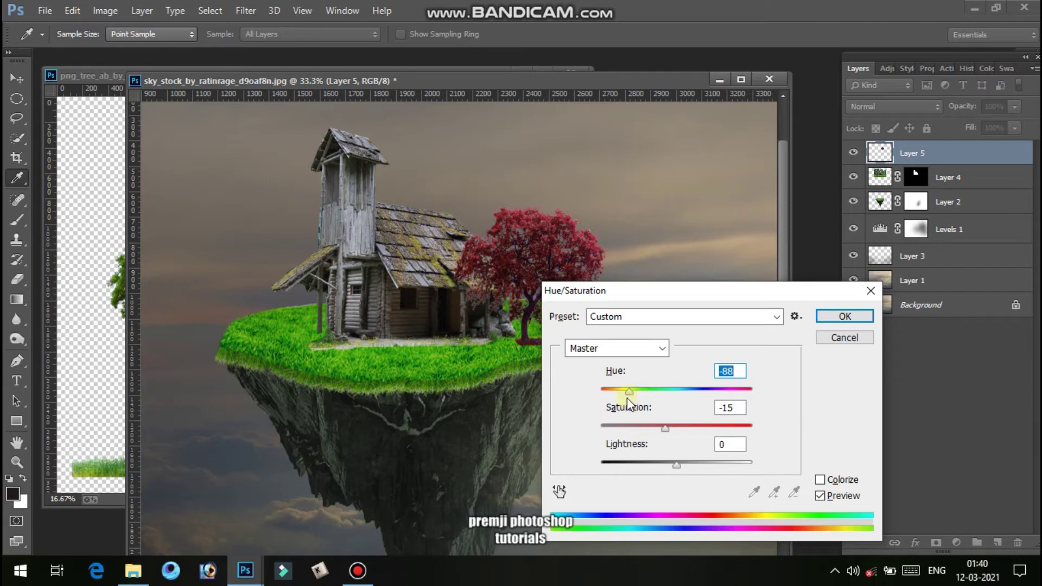
pyautogui.click(845, 316)
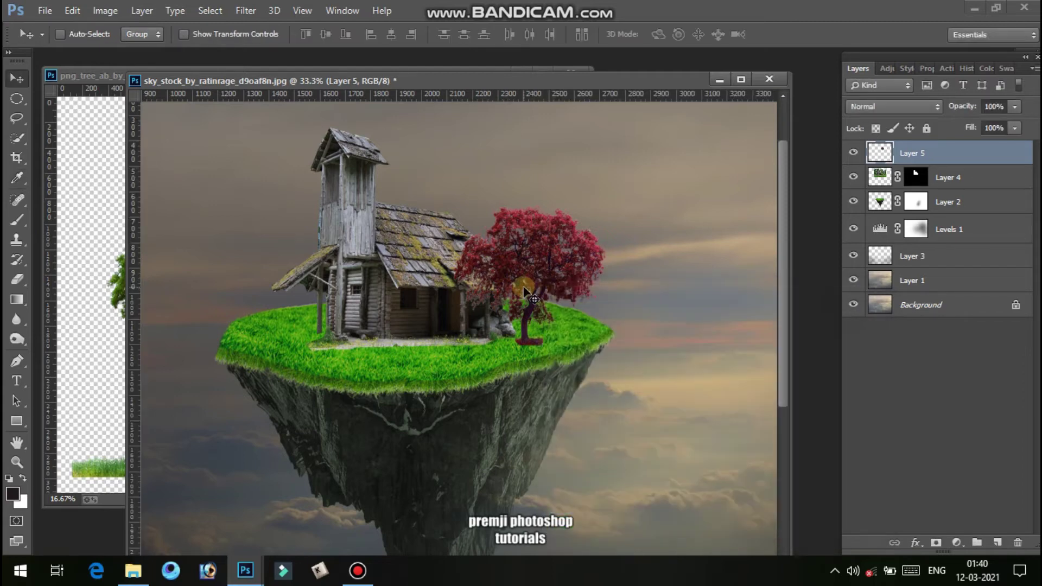
# Scale the red tree to about 95% and shift it slightly right and down on the grass.
pyautogui.hotkey('ctrl', 't')
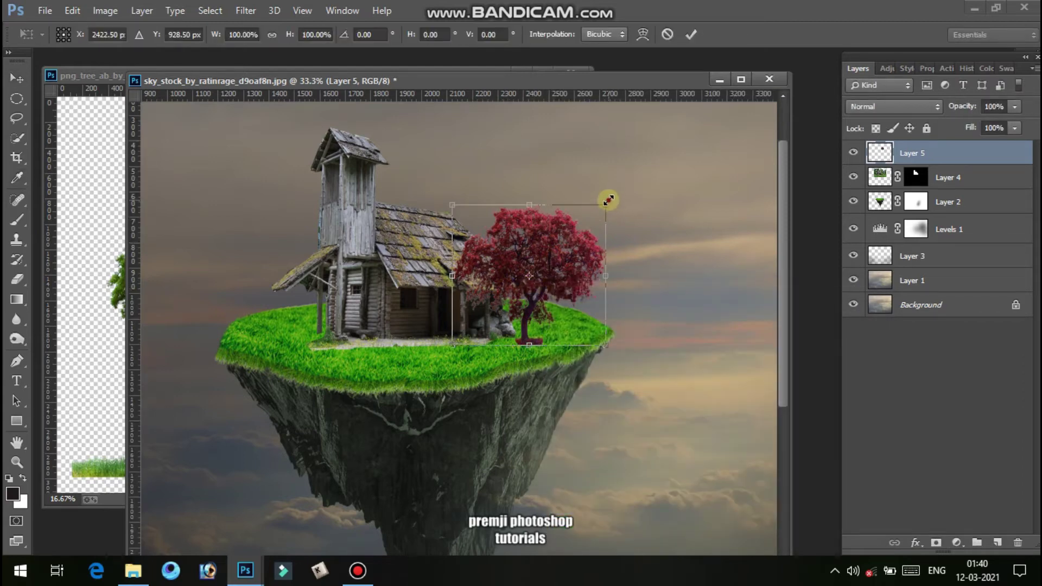
pyautogui.moveTo(608, 201); pyautogui.dragTo(600, 209)
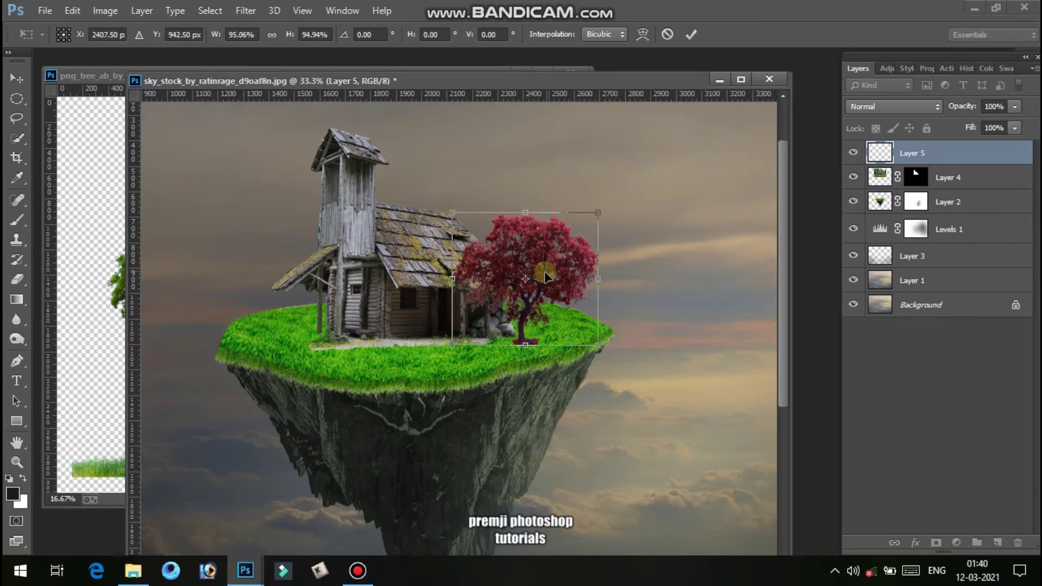
pyautogui.press('Return')
pyautogui.moveTo(545, 277); pyautogui.dragTo(553, 285)
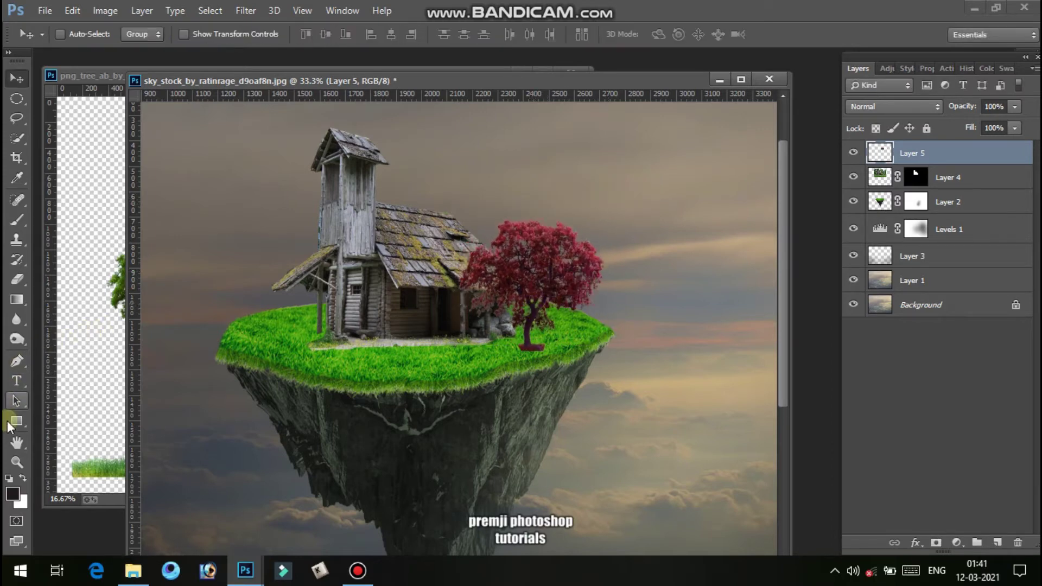
# Add a layer mask to the red tree's layer, working close up at the base of the trunk.
pyautogui.click(17, 462)
pyautogui.click(529, 347)
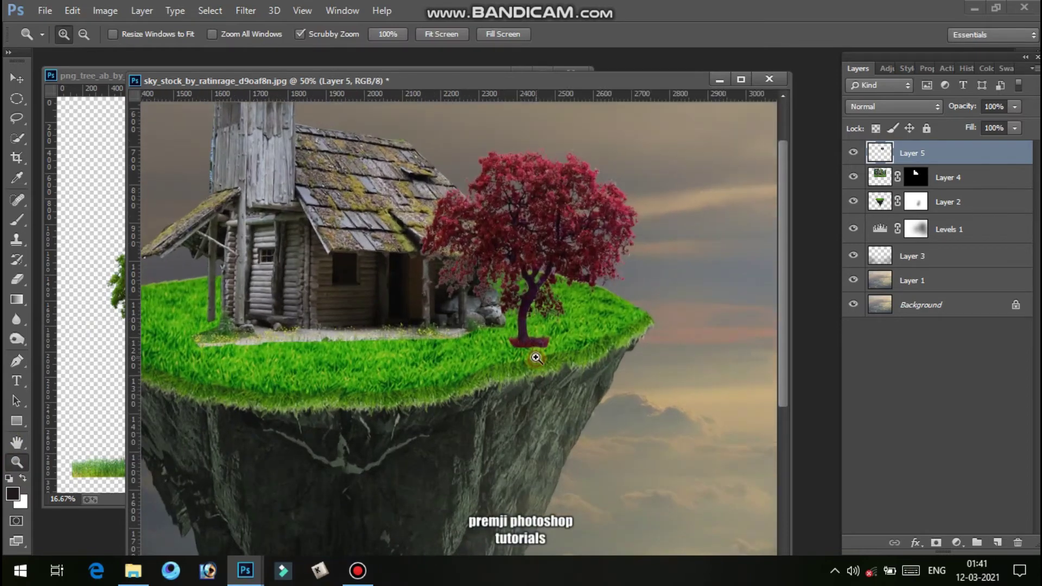
pyautogui.click(522, 341)
pyautogui.click(523, 339)
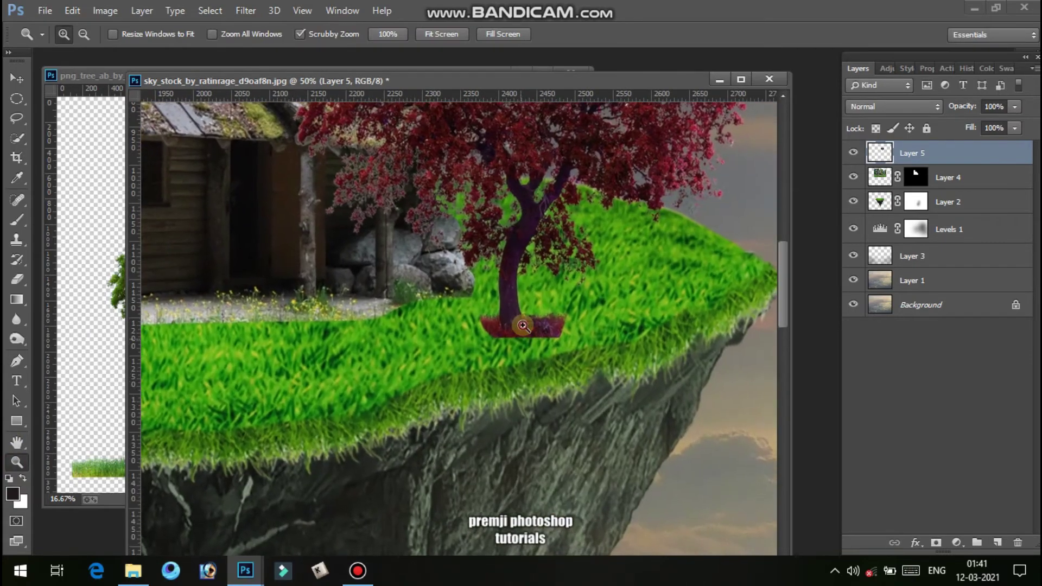
pyautogui.click(524, 334)
pyautogui.moveTo(524, 343); pyautogui.dragTo(502, 343)
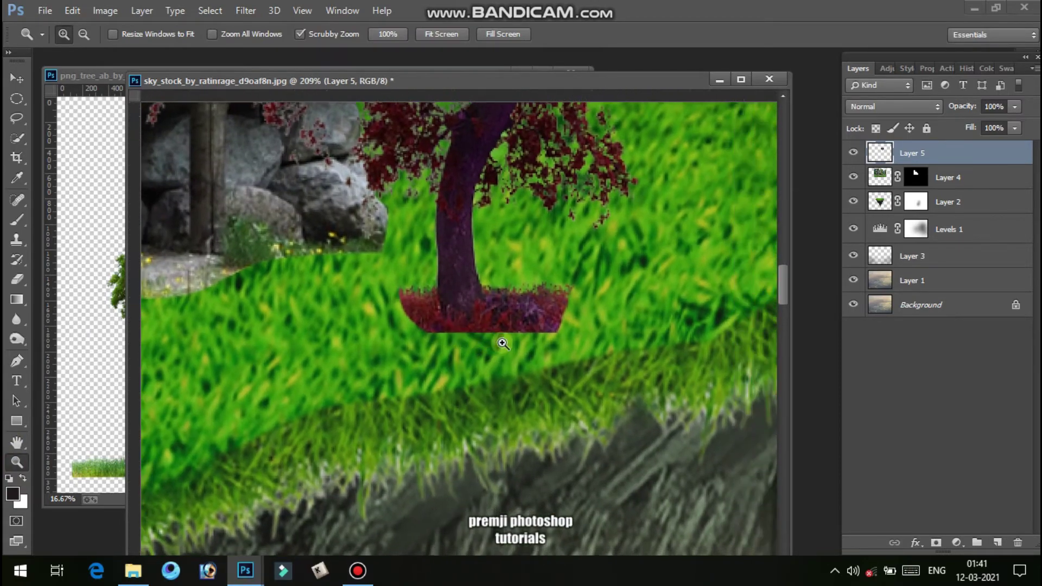
pyautogui.click(935, 543)
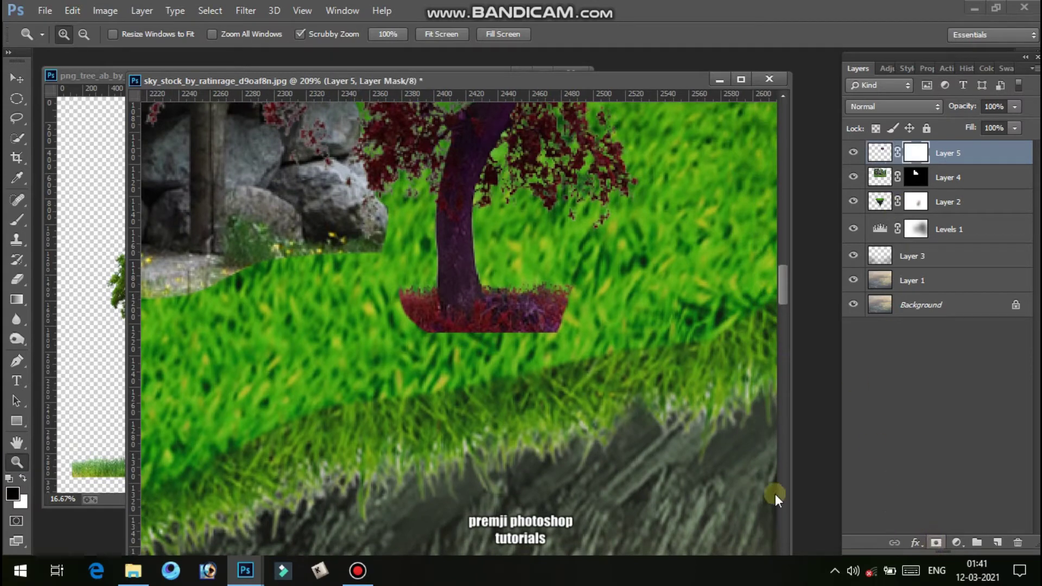
# Mask out the red grass patch around the trunk base with a 90 px black brush at 35% opacity.
pyautogui.click(22, 218)
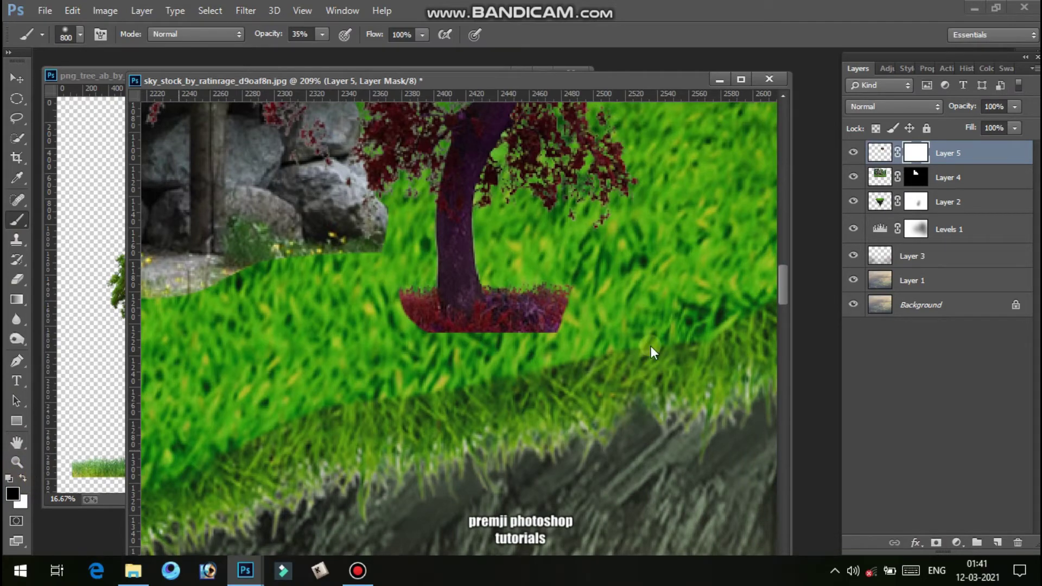
pyautogui.press('[')
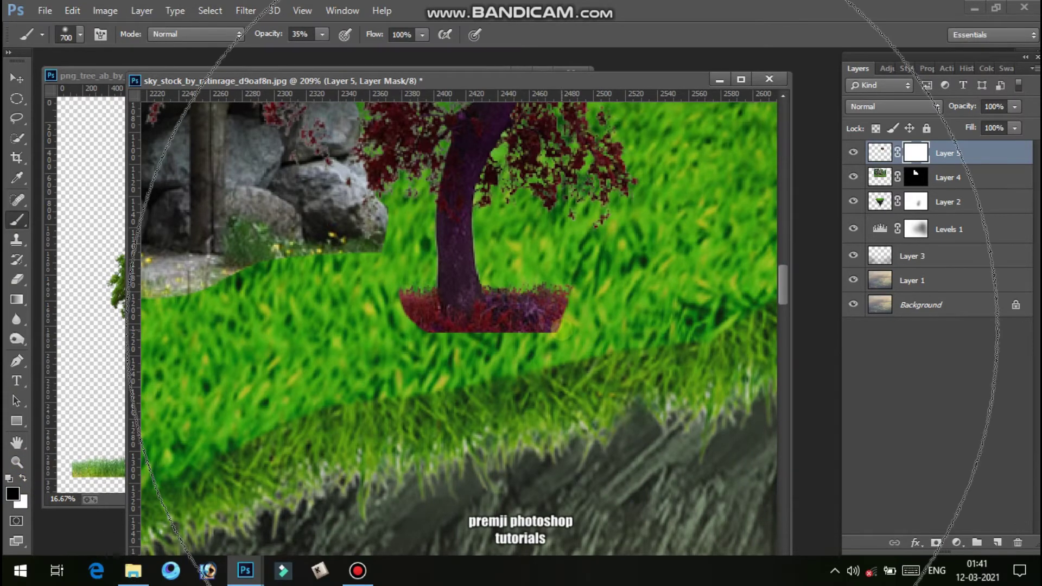
pyautogui.press('[')
pyautogui.press('[')
pyautogui.press('[')
pyautogui.press('[')
pyautogui.press('[')
pyautogui.press('[')
pyautogui.press('[')
pyautogui.press('[')
pyautogui.press('[')
pyautogui.press('[')
pyautogui.press('[')
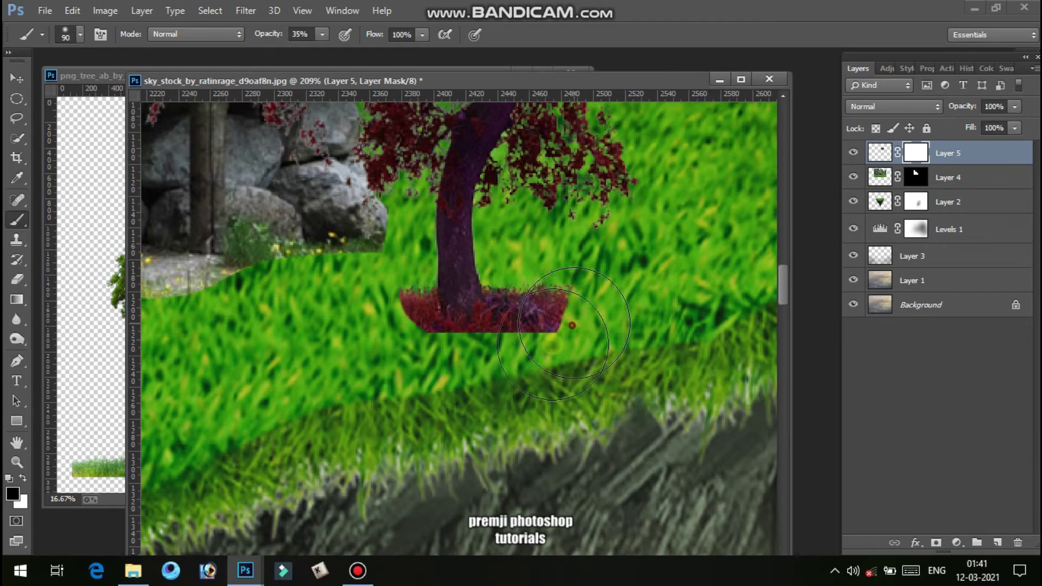
pyautogui.moveTo(572, 325)
pyautogui.mouseDown()
pyautogui.moveTo(384, 303)
pyautogui.moveTo(533, 322)
pyautogui.moveTo(391, 326)
pyautogui.moveTo(445, 337)
pyautogui.moveTo(392, 324)
pyautogui.mouseUp()
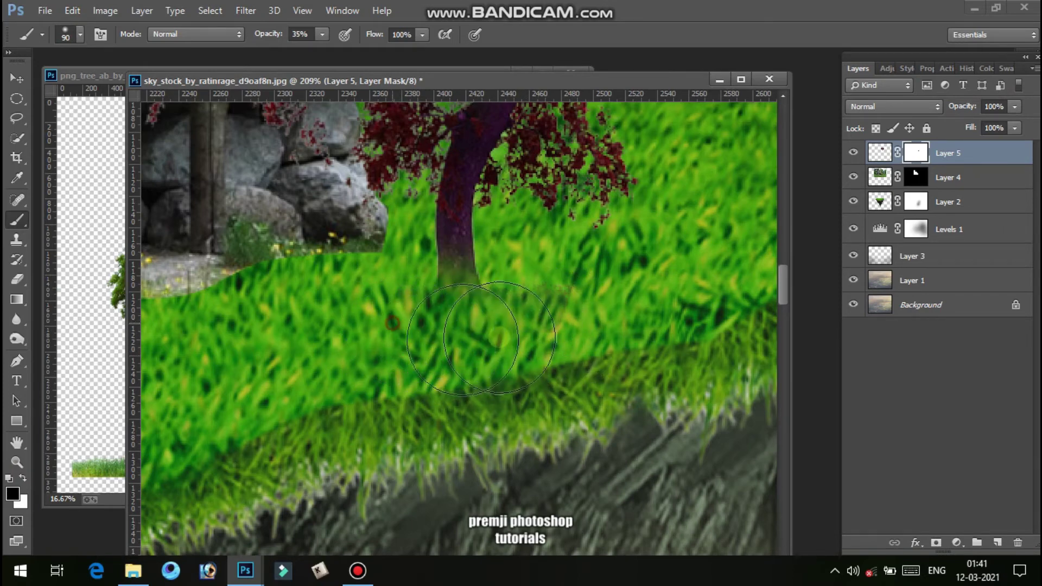
pyautogui.moveTo(500, 338)
pyautogui.mouseDown()
pyautogui.moveTo(536, 314)
pyautogui.moveTo(511, 346)
pyautogui.moveTo(520, 338)
pyautogui.moveTo(519, 360)
pyautogui.mouseUp()
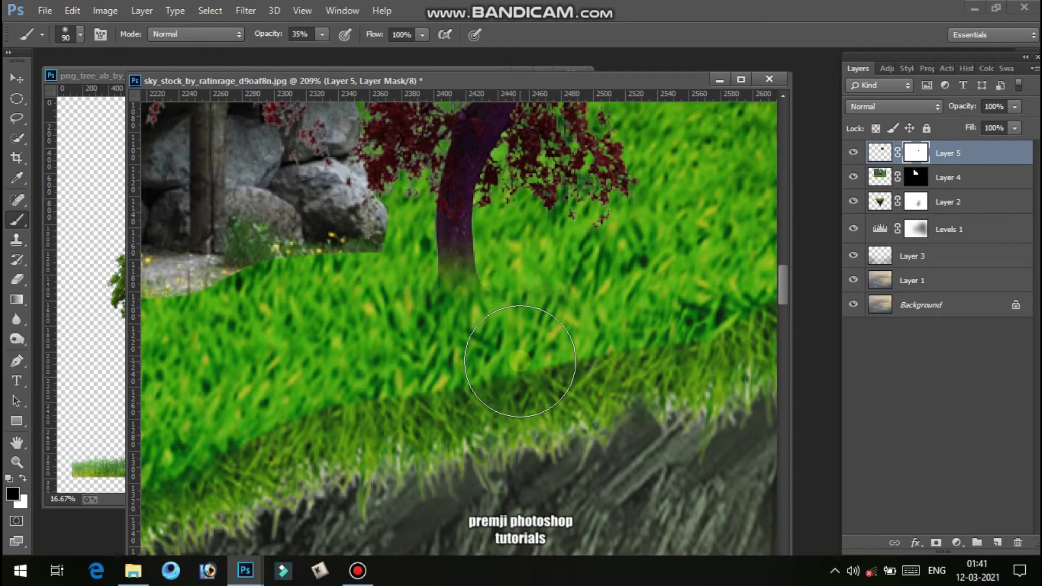
pyautogui.scroll(-5, 519, 360)
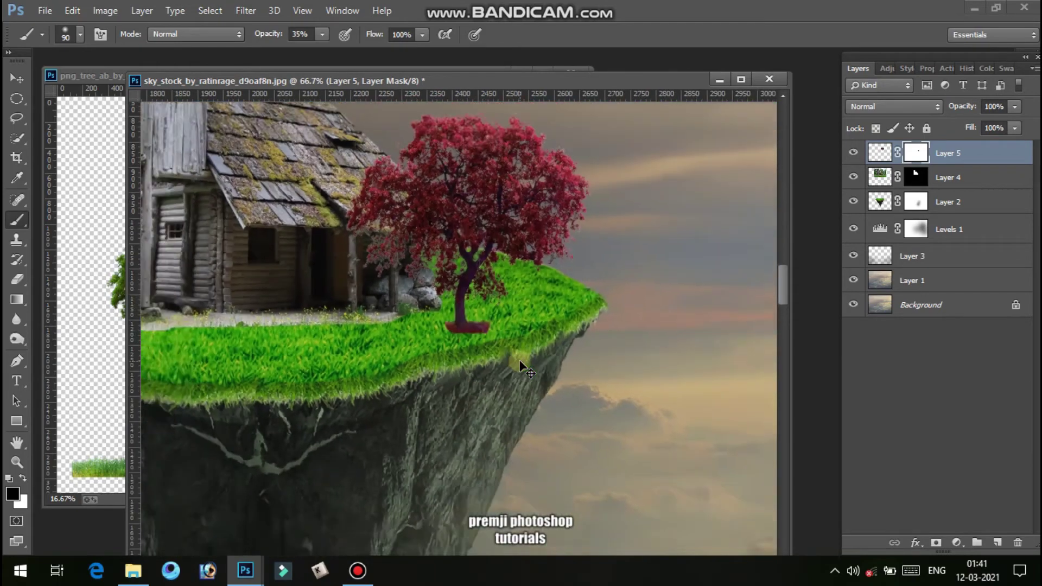
pyautogui.scroll(-2, 520, 362)
pyautogui.scroll(-1, 519, 360)
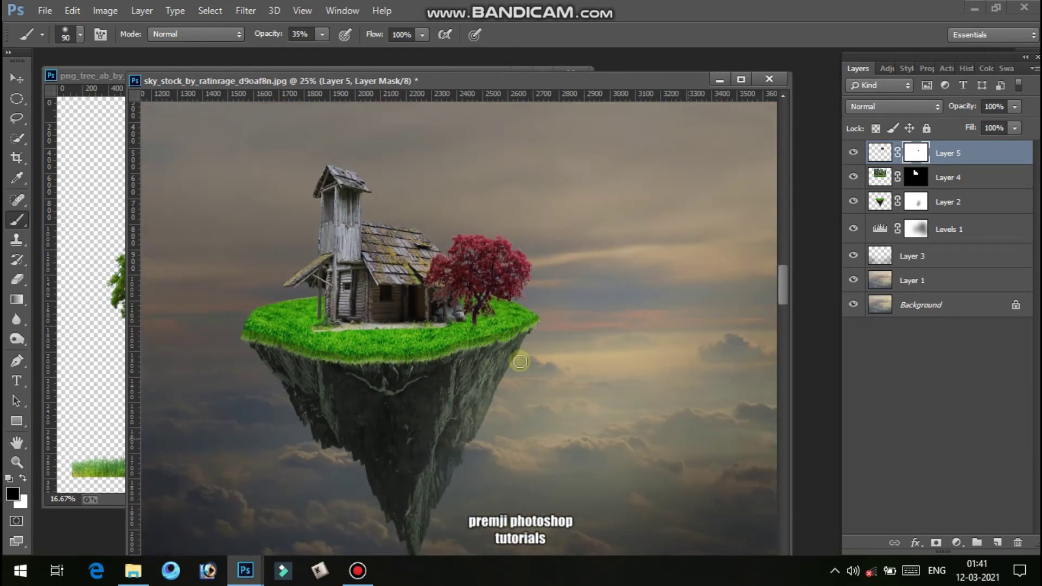
pyautogui.scroll(-1, 519, 360)
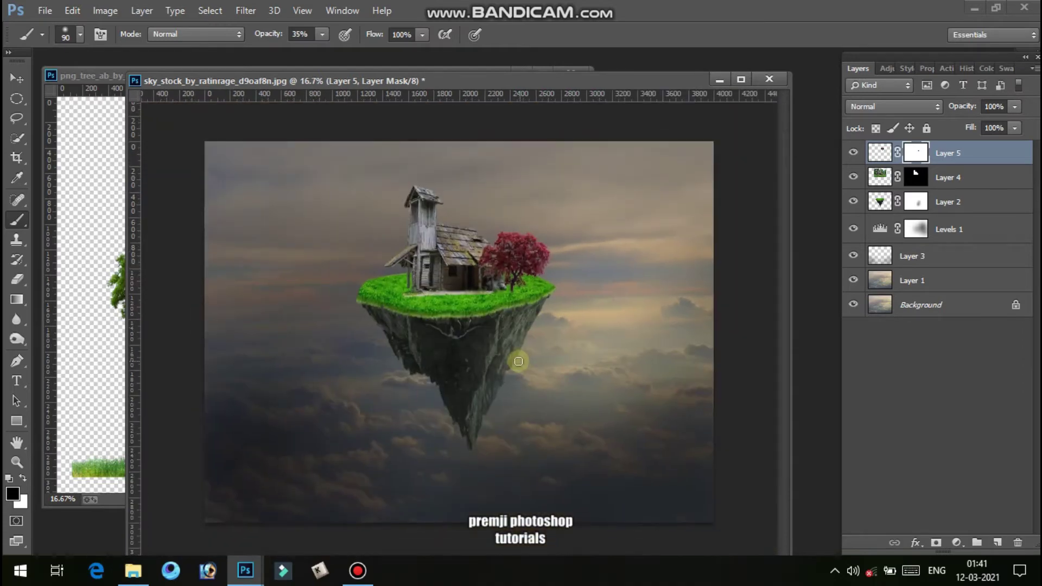
# Open the image ball2_by_luckystock_dr0qw2 from the next work folder.
pyautogui.click(19, 79)
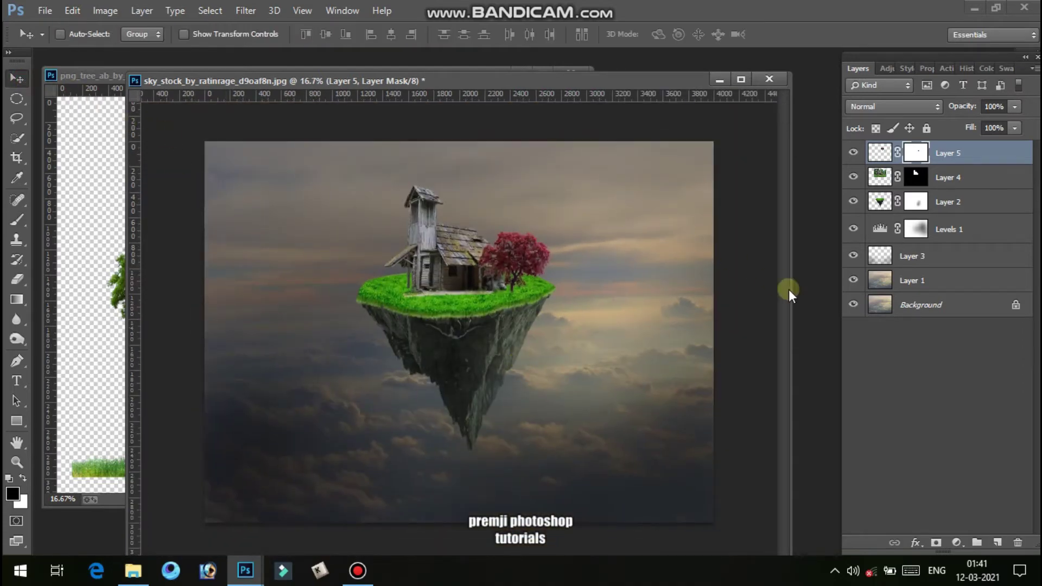
pyautogui.doubleClick(806, 305)
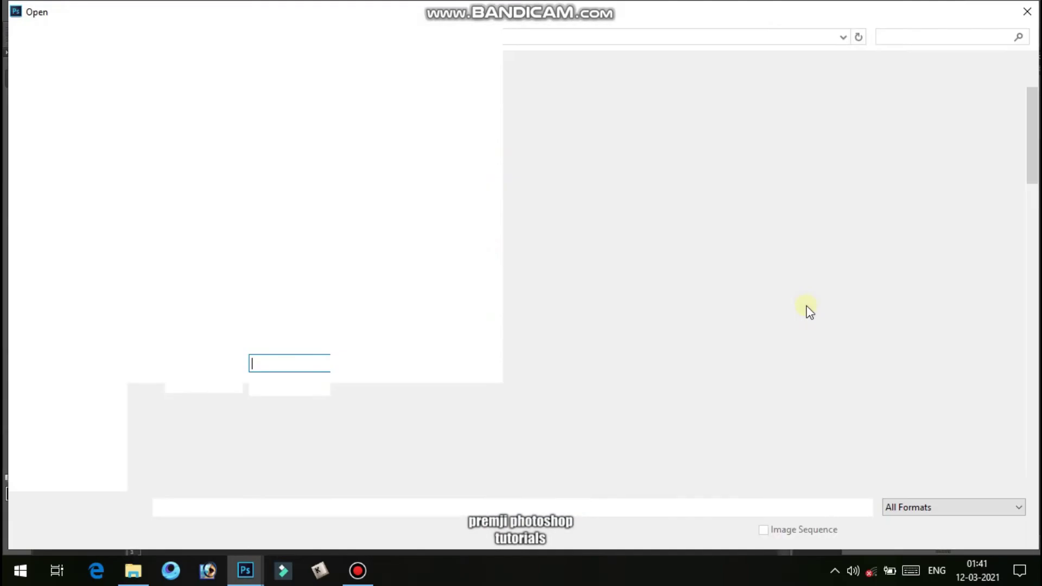
pyautogui.scroll(-10, 570, 347)
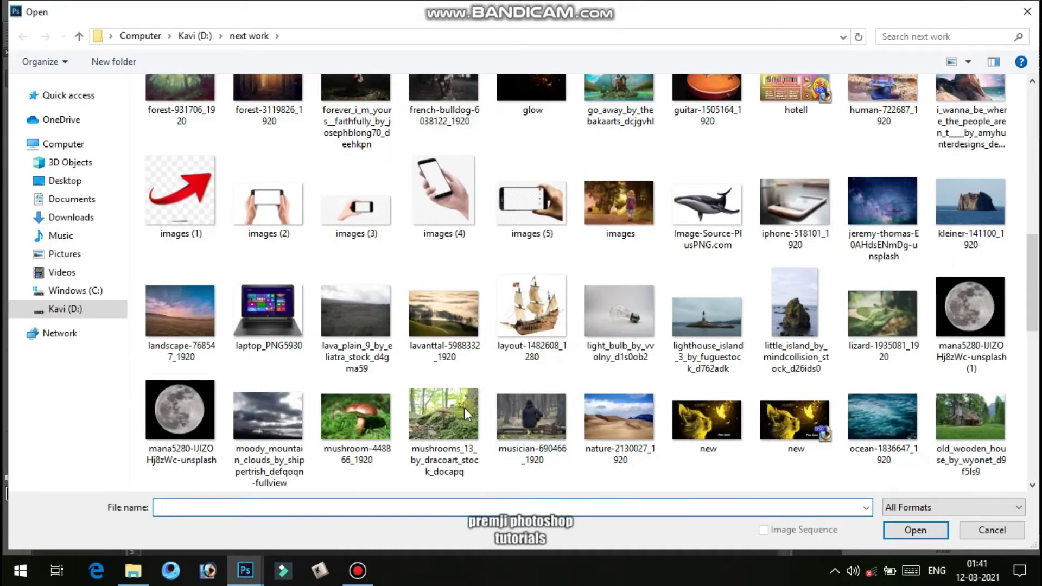
pyautogui.scroll(-3, 604, 384)
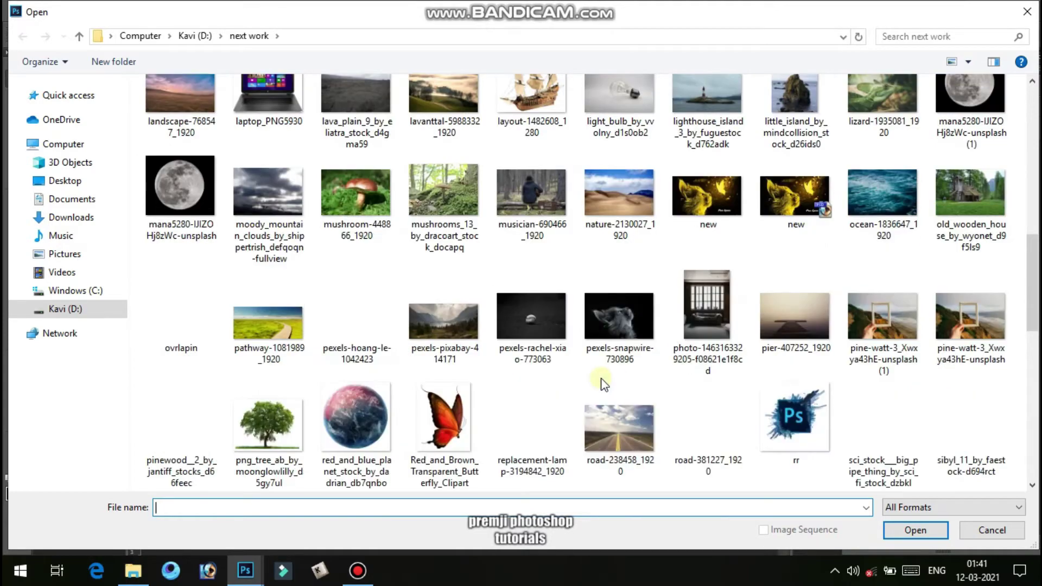
pyautogui.scroll(-3, 431, 412)
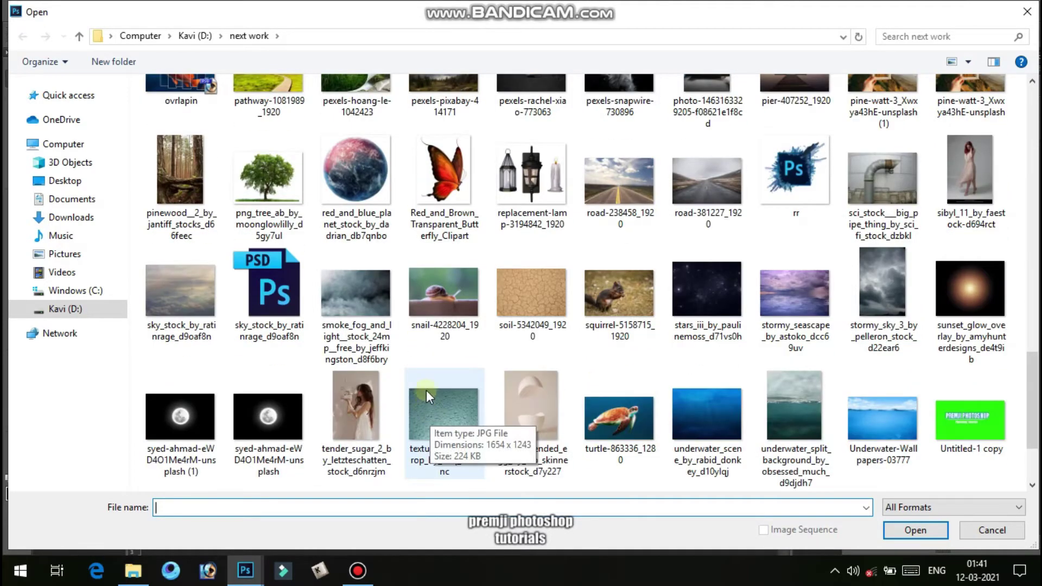
pyautogui.scroll(-2, 427, 391)
pyautogui.scroll(3, 524, 400)
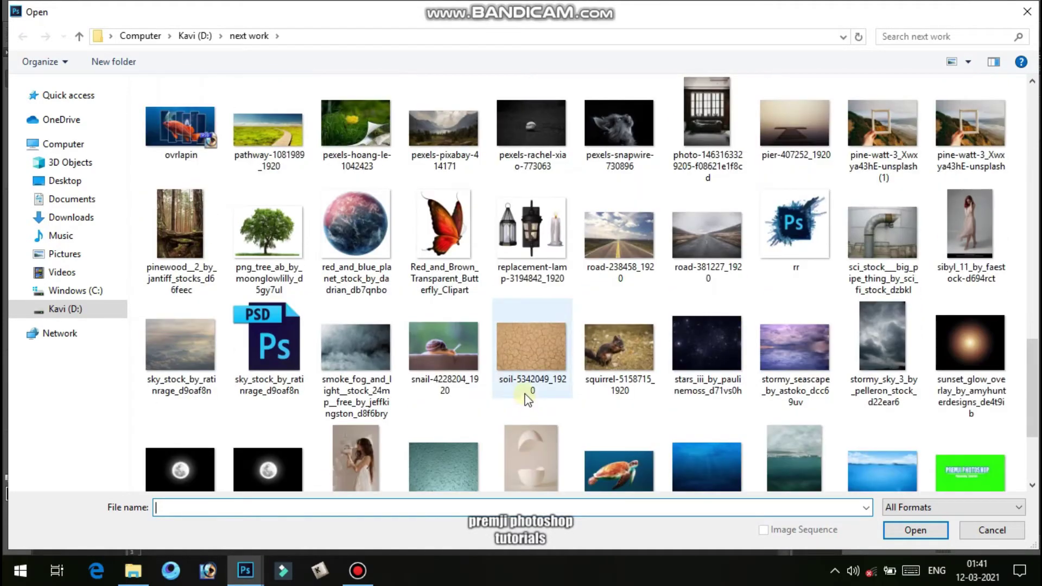
pyautogui.scroll(6, 525, 399)
pyautogui.scroll(3, 511, 380)
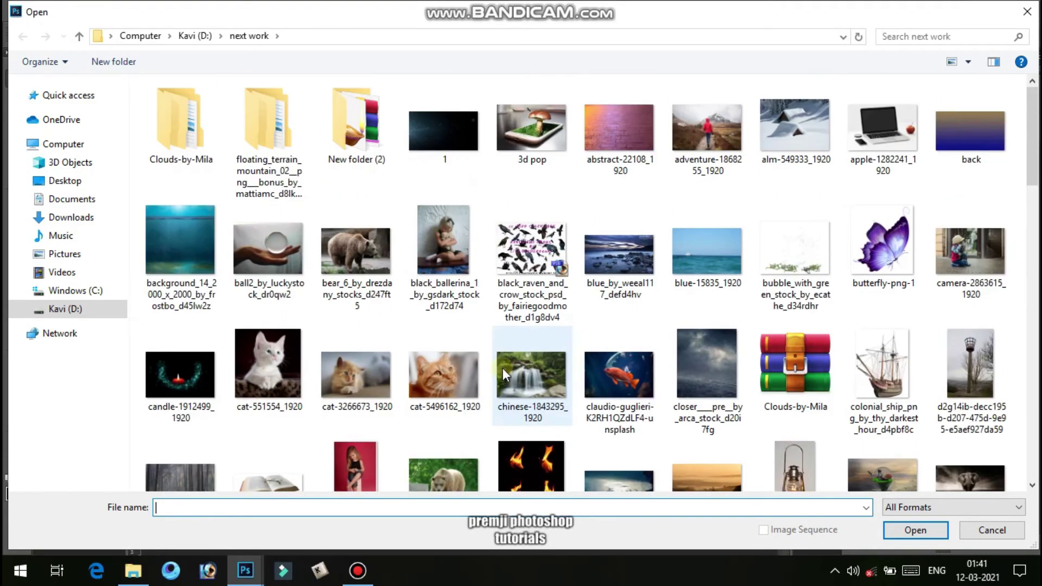
pyautogui.click(269, 253)
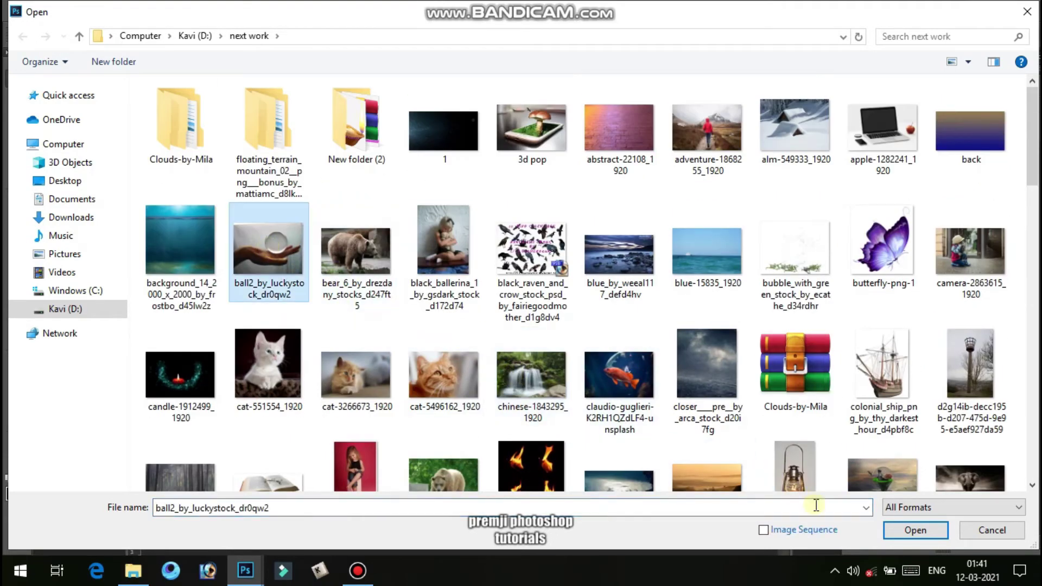
pyautogui.click(914, 530)
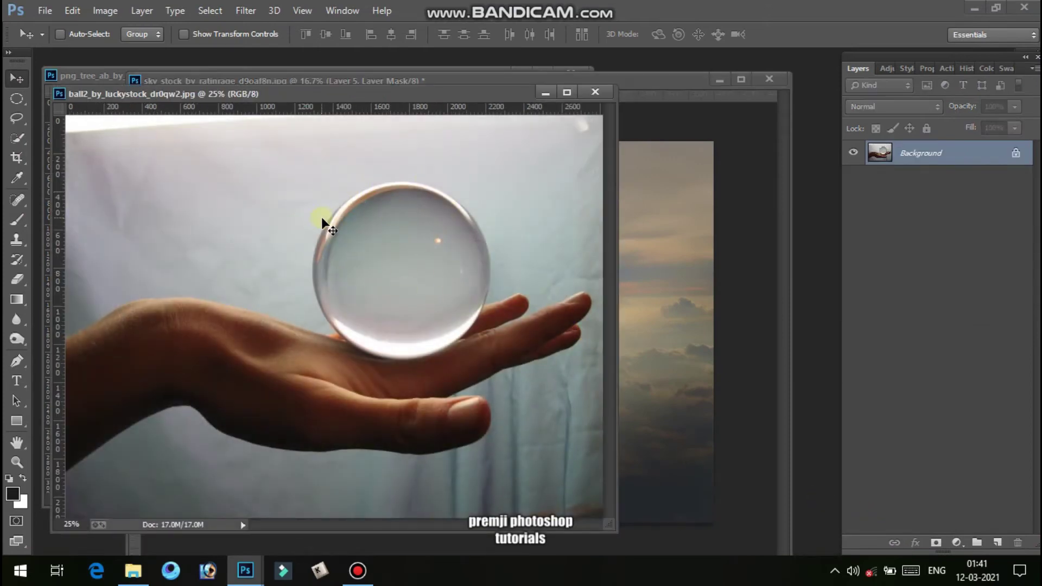
# Select the glass ball resting on the hand with a circular Elliptical Marquee selection just inside its rim.
pyautogui.click(23, 98)
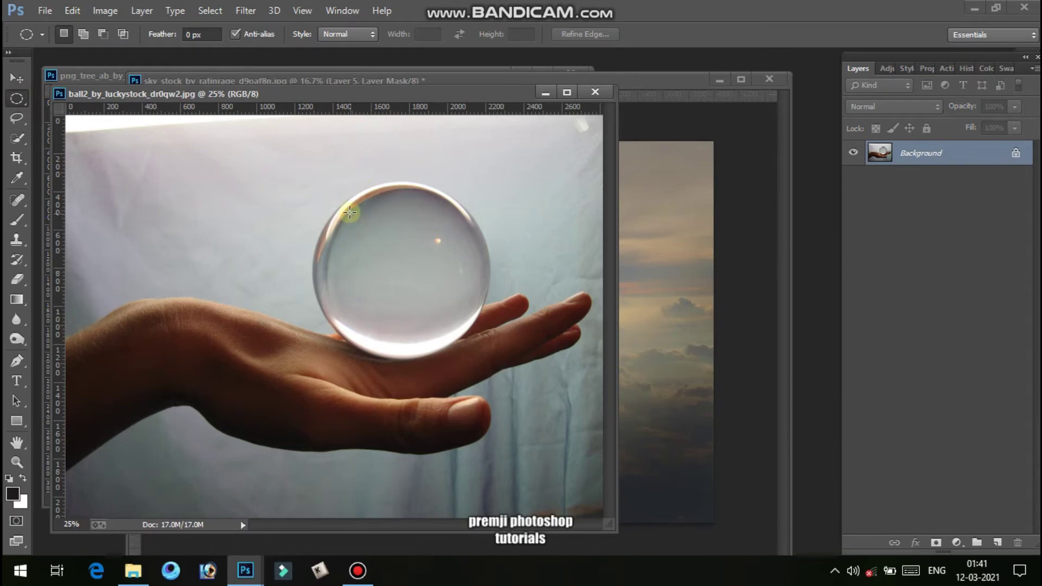
pyautogui.moveTo(350, 213); pyautogui.dragTo(511, 397)
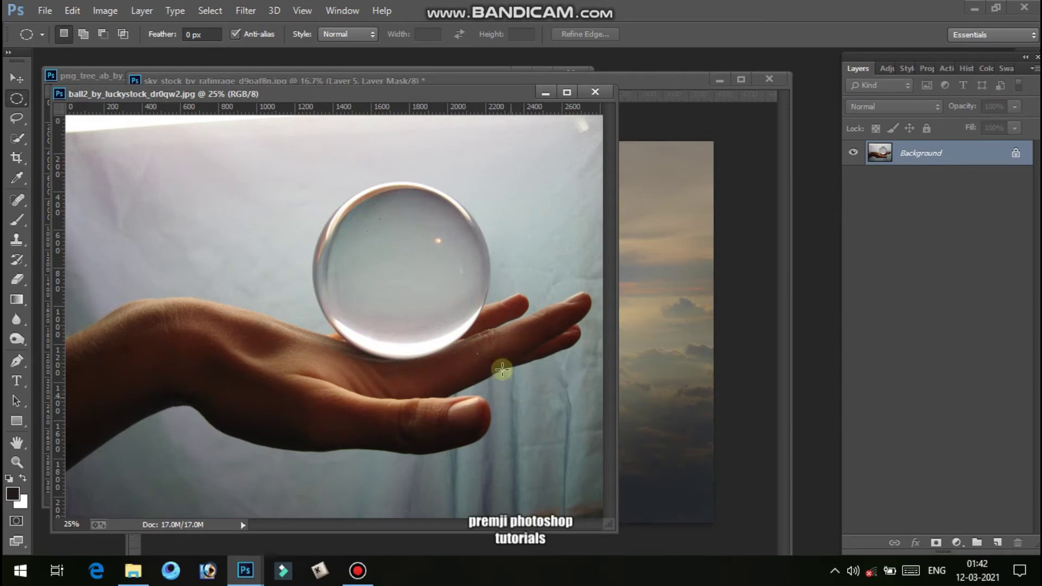
pyautogui.click(464, 342)
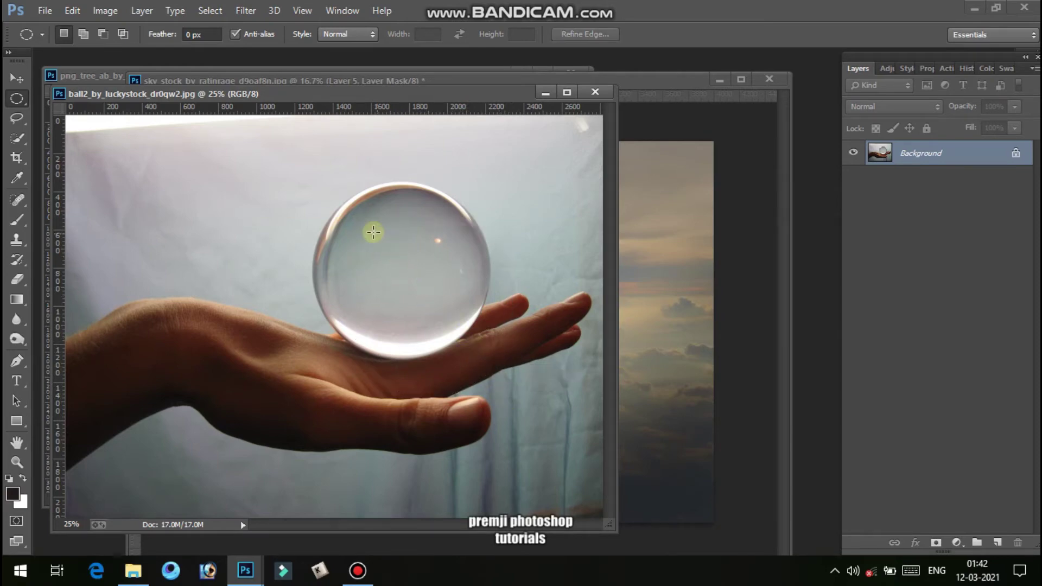
pyautogui.moveTo(352, 218); pyautogui.dragTo(514, 397)
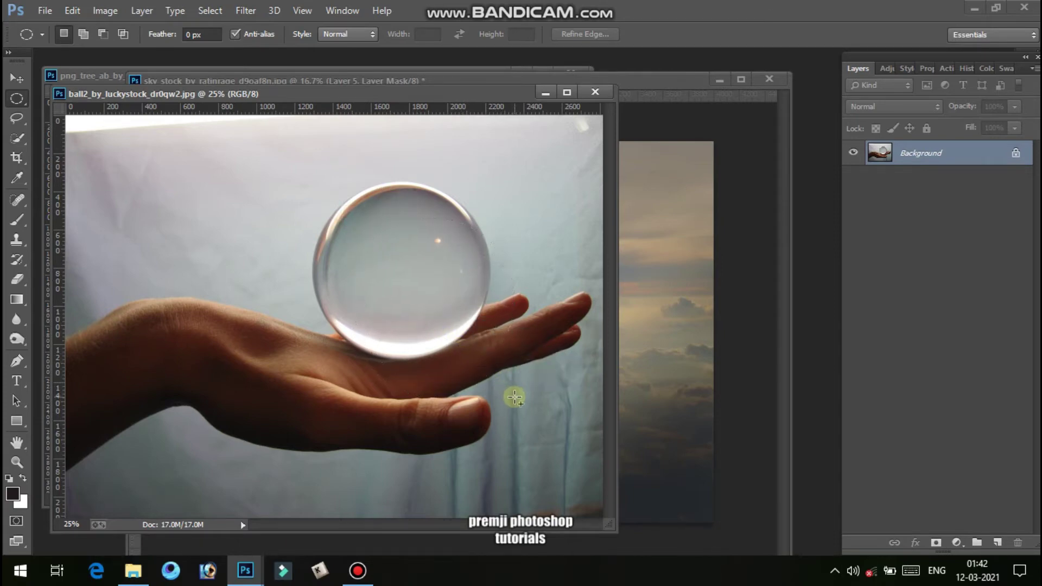
pyautogui.moveTo(466, 310); pyautogui.dragTo(430, 281)
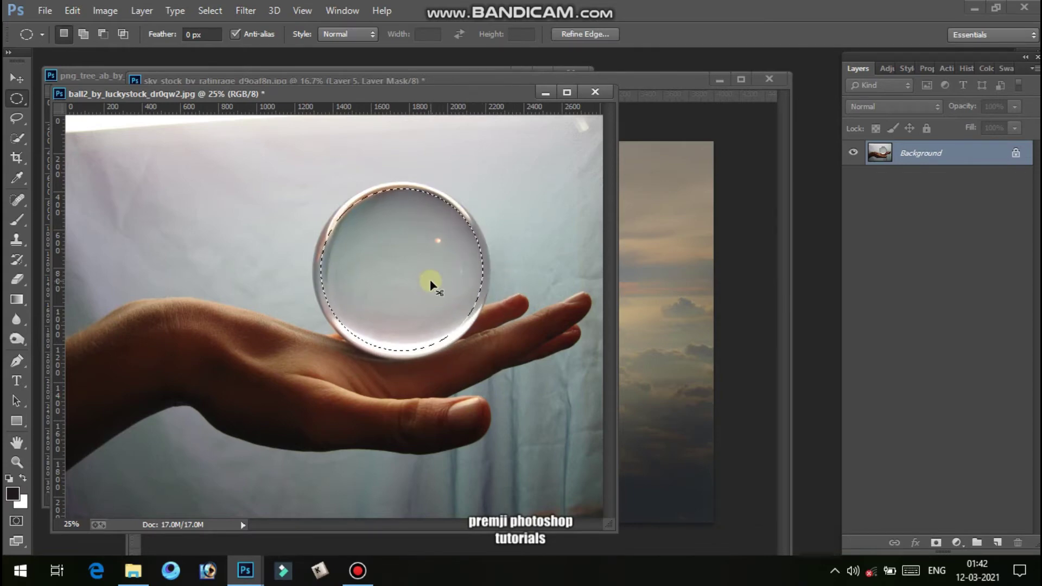
# Copy the selected glass ball to a new layer and move it into the sky composite over the house.
pyautogui.hotkey('ctrl', 'j')
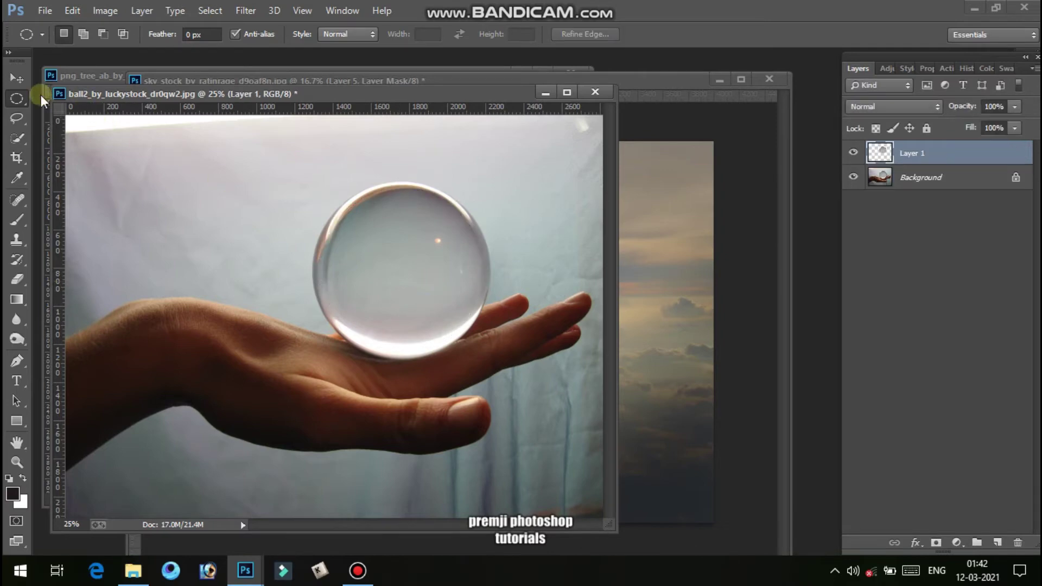
pyautogui.click(16, 79)
pyautogui.moveTo(385, 275); pyautogui.dragTo(433, 260)
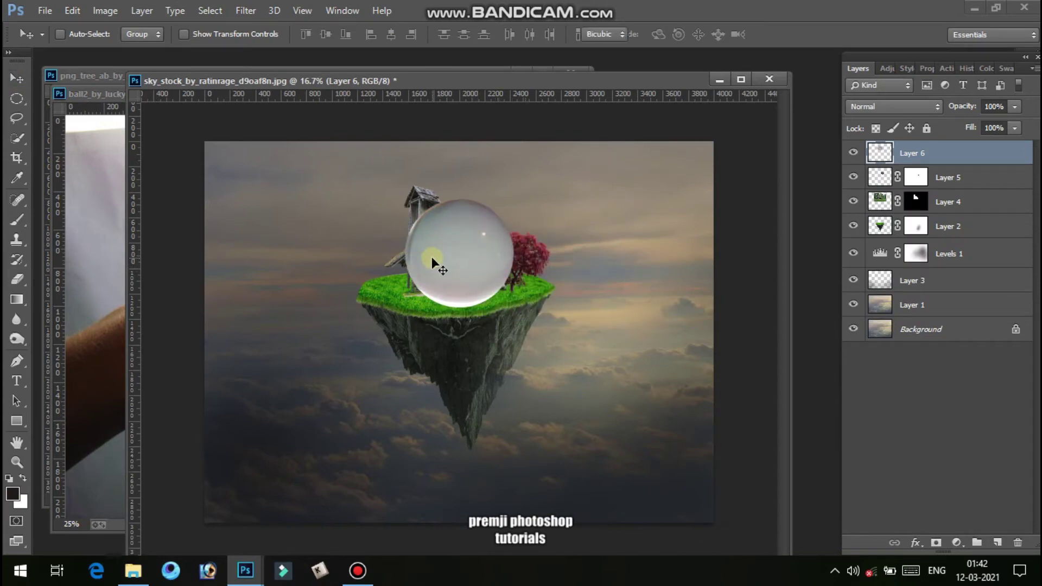
# Enlarge the glass ball to about 205% with Free Transform and lower its layer opacity to 43%.
pyautogui.hotkey('ctrl', 't')
pyautogui.moveTo(517, 321); pyautogui.dragTo(571, 374)
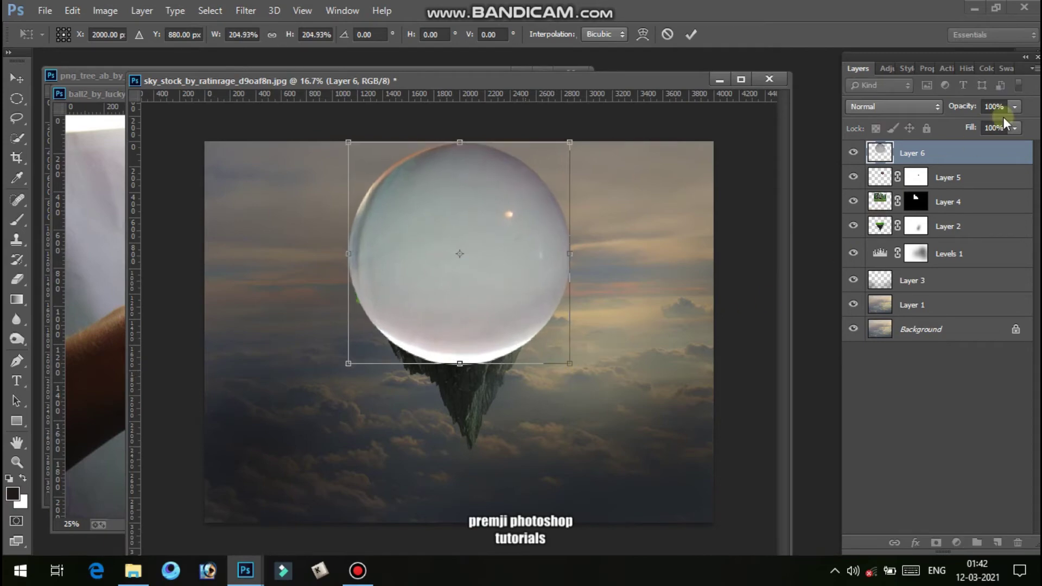
pyautogui.click(1016, 105)
pyautogui.moveTo(988, 126); pyautogui.dragTo(971, 133)
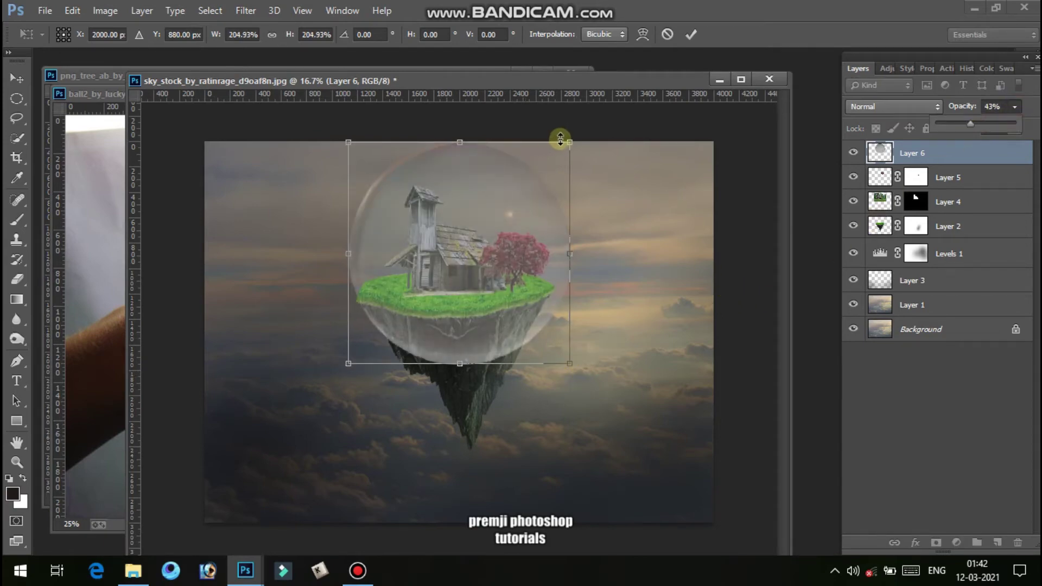
# Fit the glass ball around the house, tree and grass at about 187% scale, centred at X 1951 px, Y 964 px.
pyautogui.moveTo(577, 142); pyautogui.dragTo(559, 153)
pyautogui.moveTo(491, 239); pyautogui.dragTo(488, 246)
pyautogui.moveTo(557, 157); pyautogui.dragTo(552, 164)
pyautogui.moveTo(519, 241); pyautogui.dragTo(520, 242)
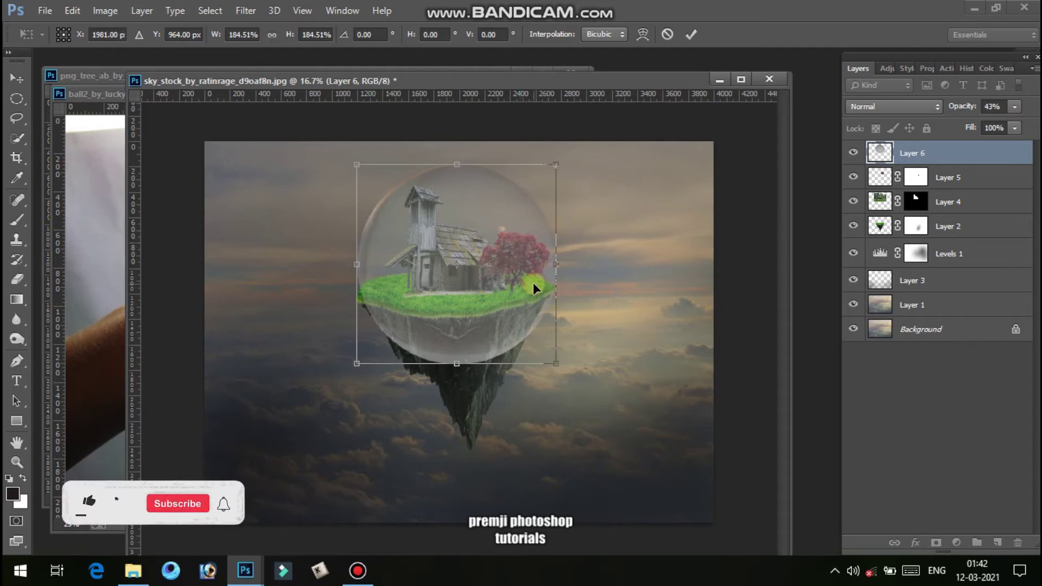
pyautogui.press('Left')
pyautogui.press('Left')
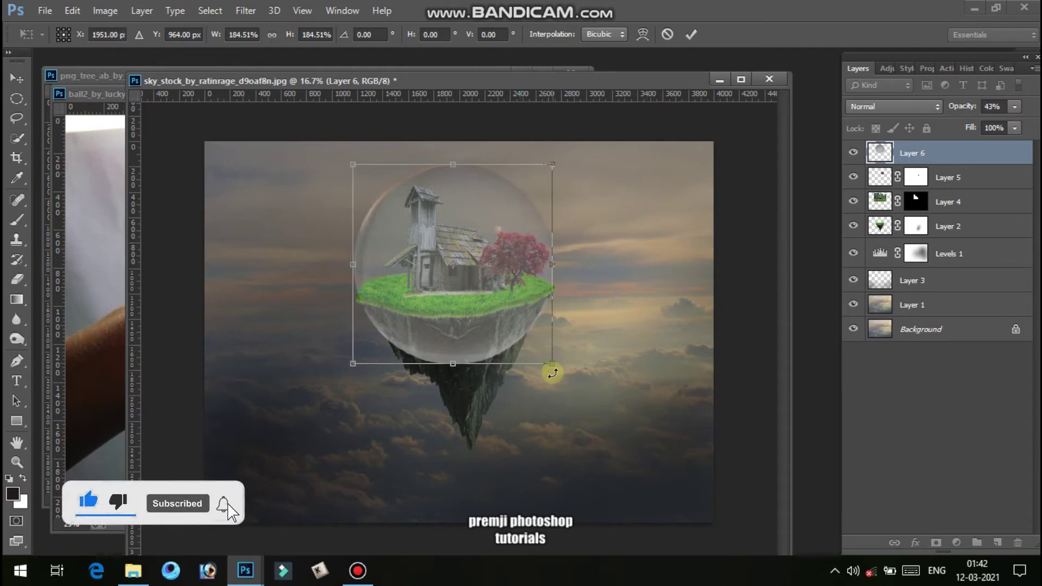
pyautogui.moveTo(553, 367); pyautogui.dragTo(552, 368)
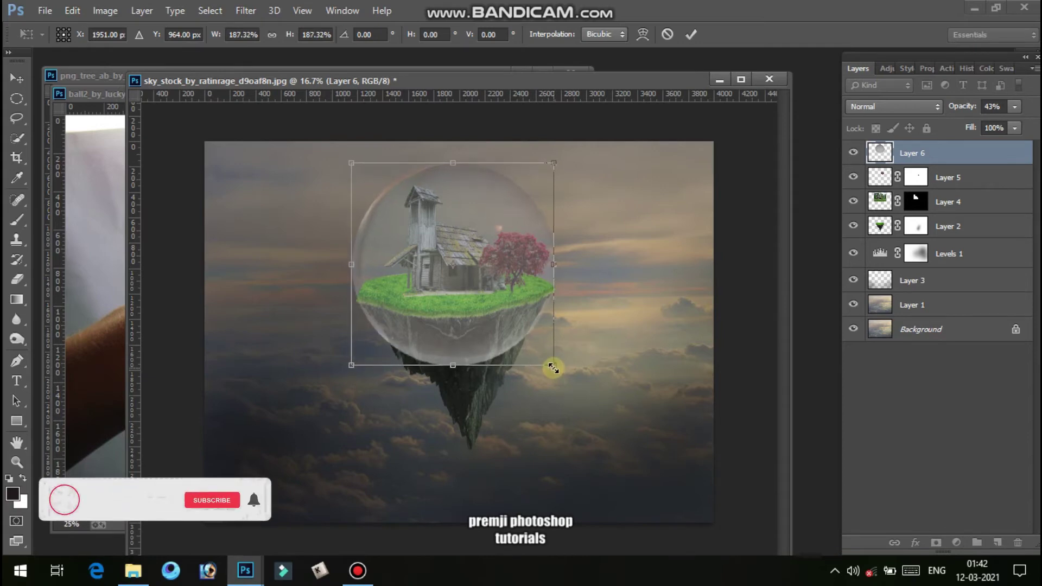
pyautogui.press('Return')
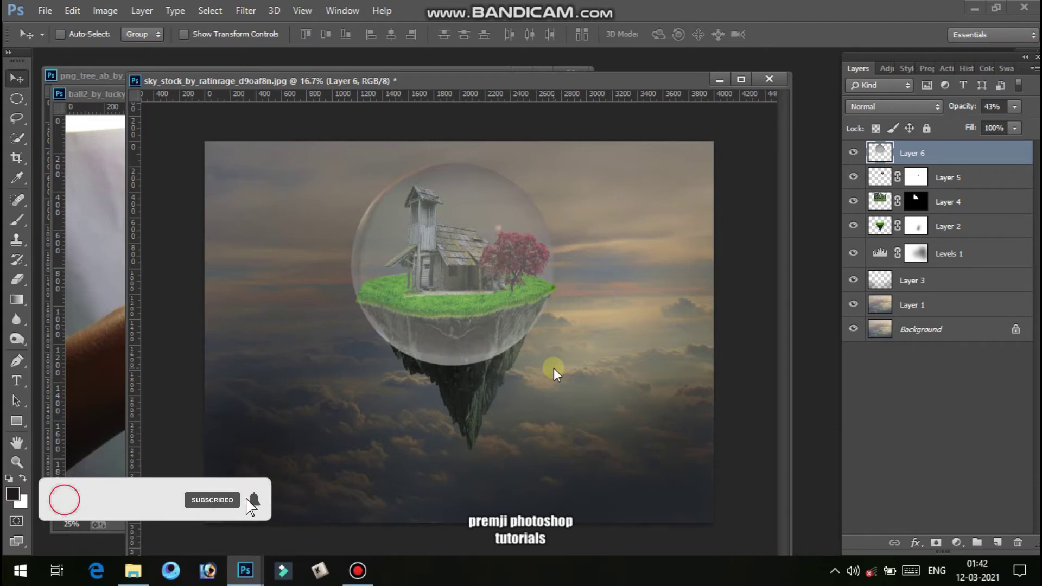
# Cycle through the blend modes of the glass ball's layer and set it to Overlay.
pyautogui.click(886, 108)
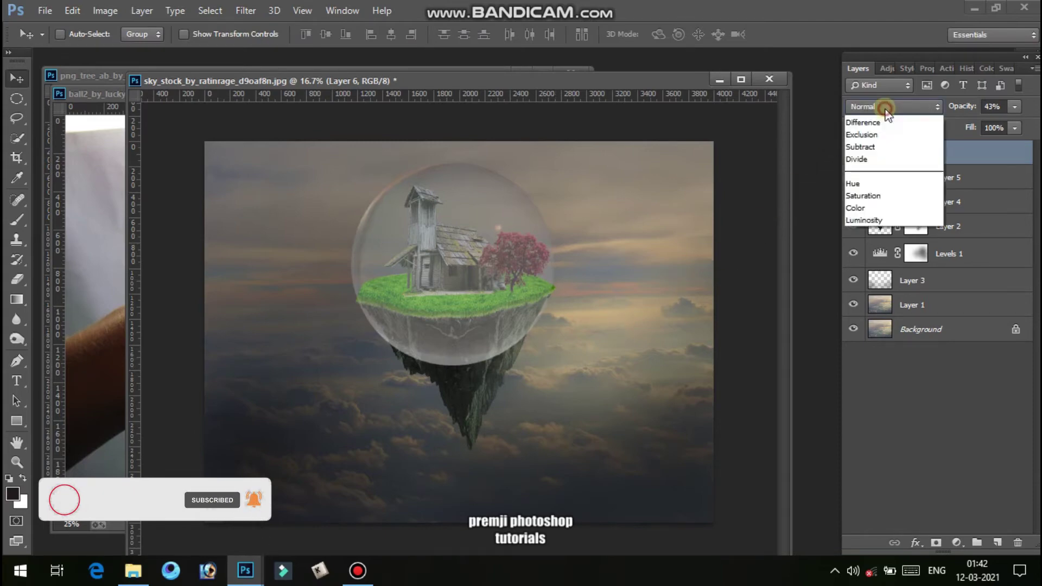
pyautogui.click(886, 109)
pyautogui.press('Down')
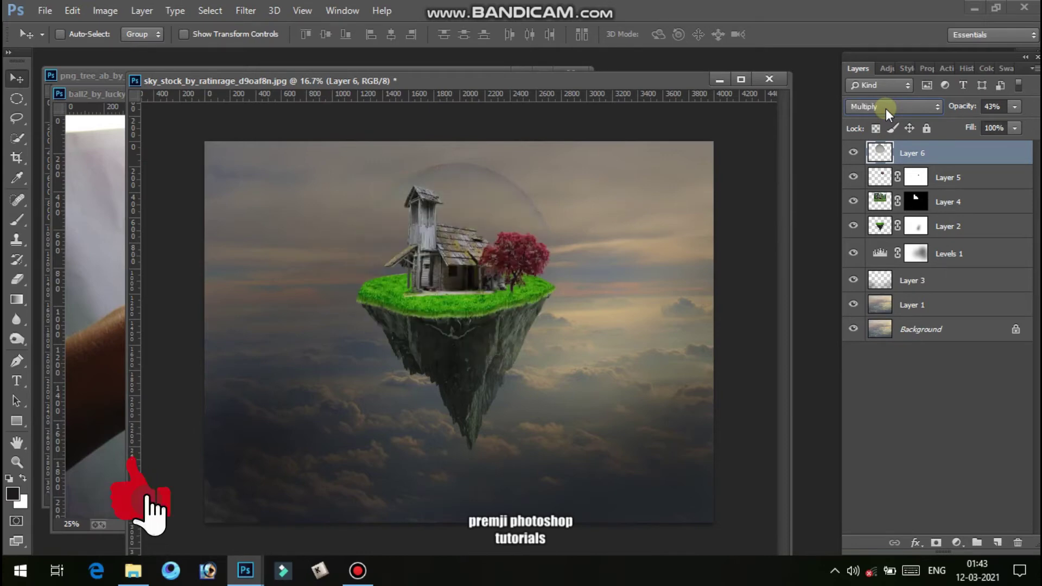
pyautogui.press('Down')
pyautogui.press('Down')
pyautogui.press('Down')
pyautogui.press('Down')
pyautogui.press('Down')
pyautogui.press('Down')
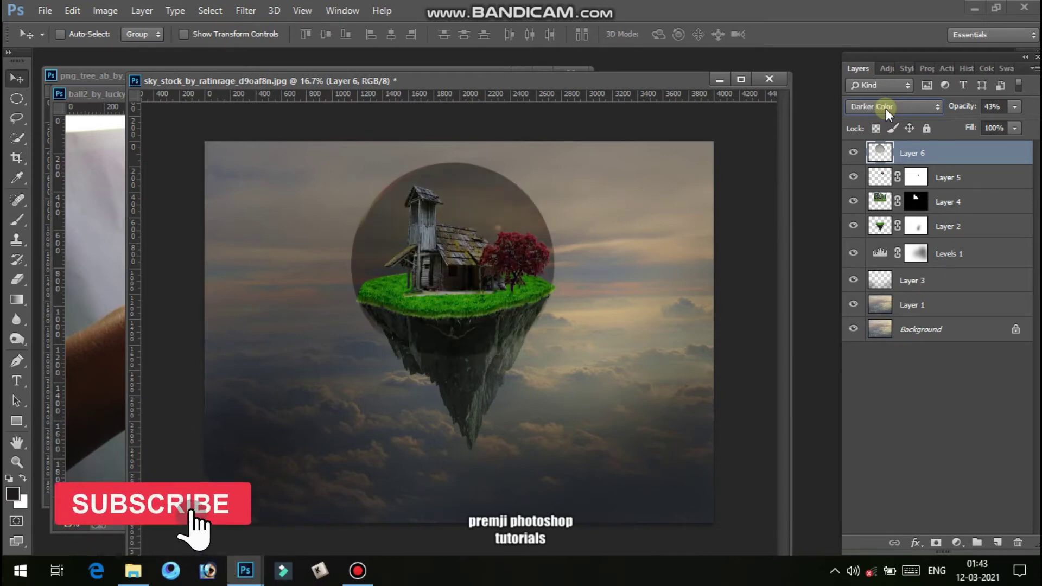
pyautogui.press('Down')
pyautogui.press('Down')
pyautogui.press('Down')
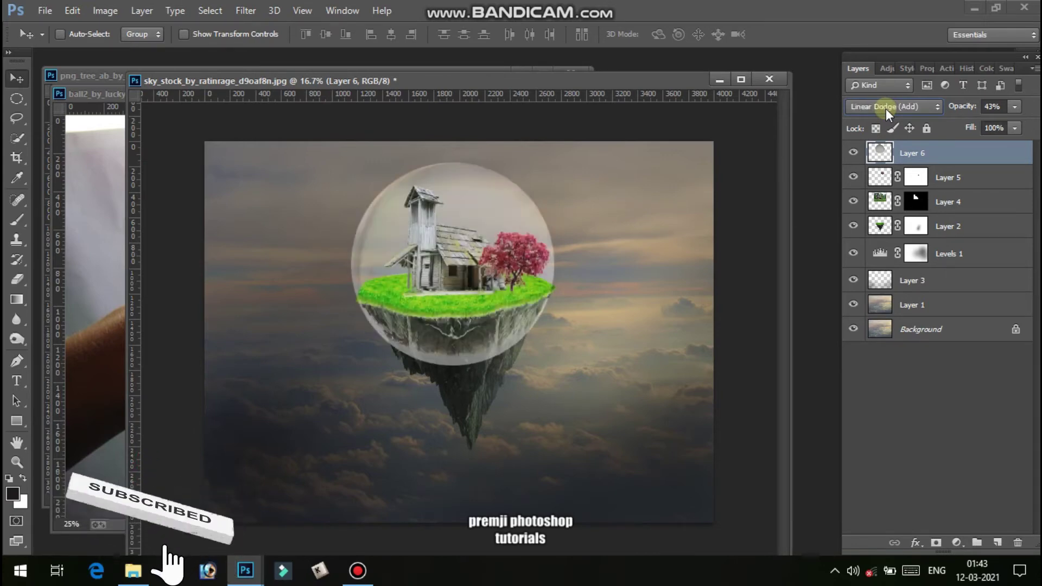
pyautogui.press('Down')
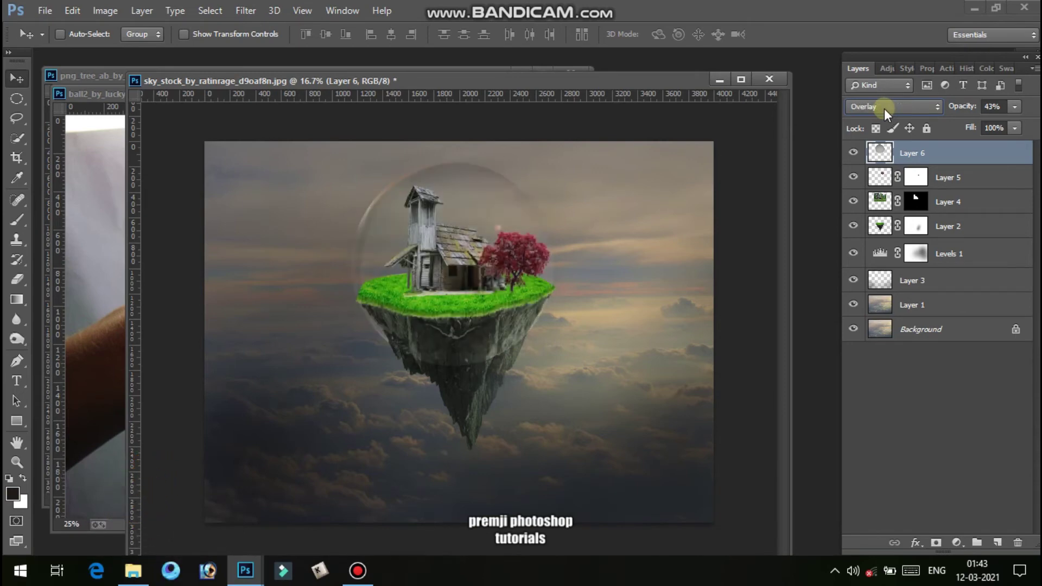
# Add a layer mask to the glass ball and paint out its lower part over the rock with a 900 px black brush at 35% opacity.
pyautogui.click(934, 543)
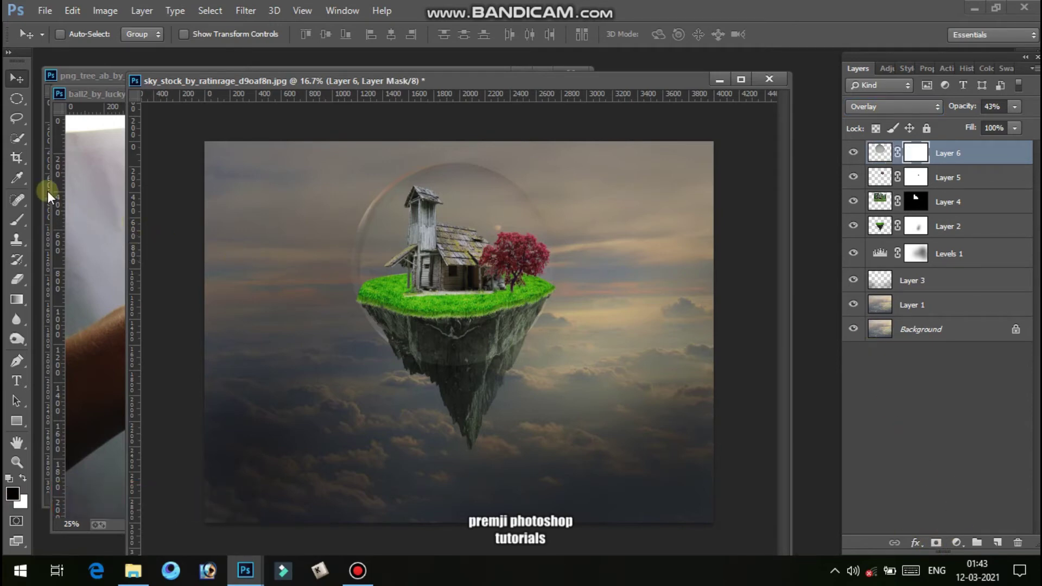
pyautogui.click(13, 219)
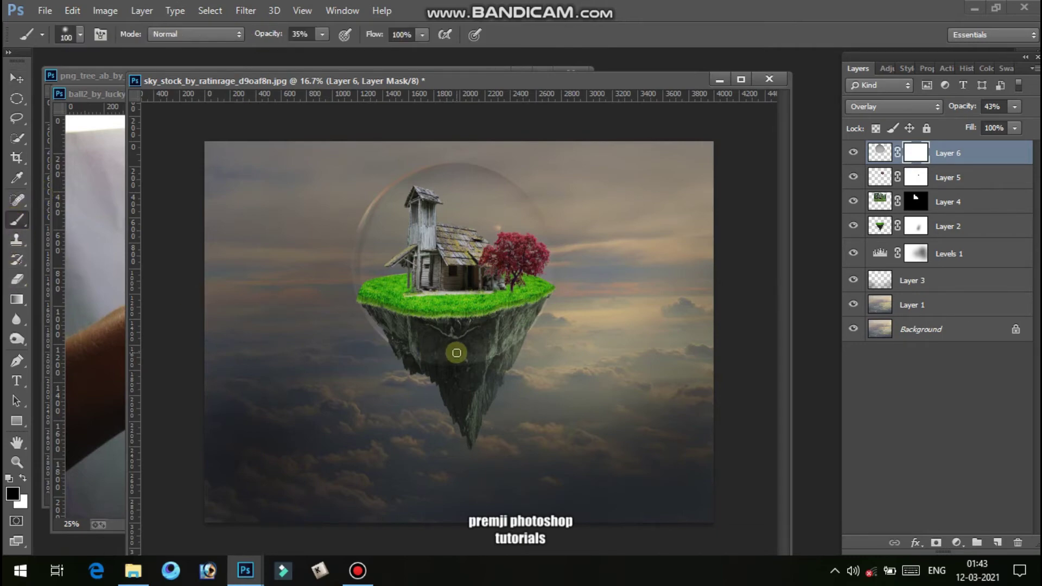
pyautogui.press(']')
pyautogui.press(']')
pyautogui.press(']')
pyautogui.press(']')
pyautogui.press(']')
pyautogui.press(']')
pyautogui.press(']')
pyautogui.press(']')
pyautogui.press(']')
pyautogui.press(']')
pyautogui.press(']')
pyautogui.press(']')
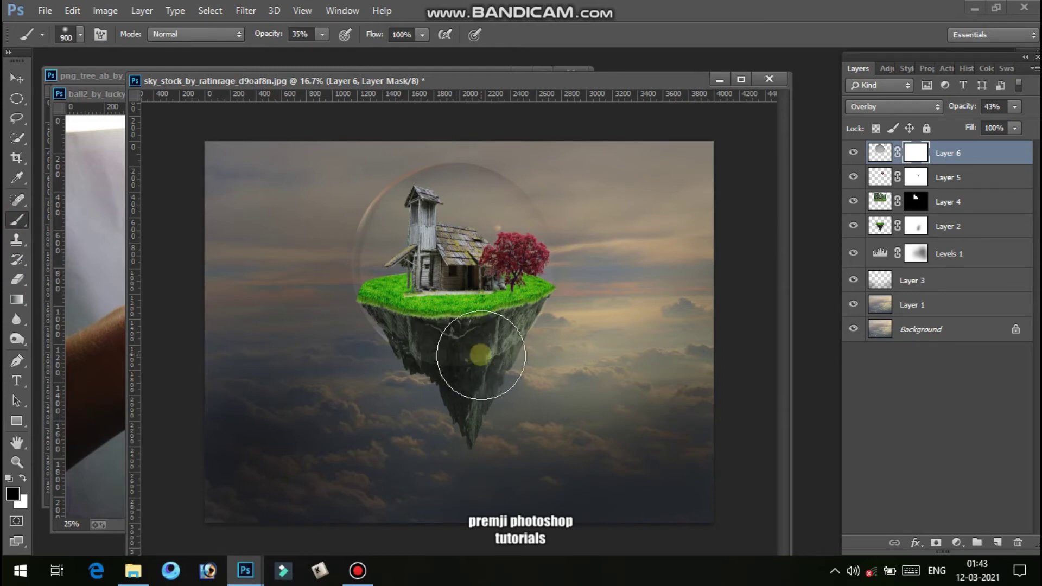
pyautogui.moveTo(481, 355)
pyautogui.mouseDown()
pyautogui.moveTo(529, 325)
pyautogui.moveTo(534, 334)
pyautogui.moveTo(467, 368)
pyautogui.moveTo(405, 359)
pyautogui.moveTo(415, 362)
pyautogui.moveTo(374, 337)
pyautogui.moveTo(385, 354)
pyautogui.moveTo(479, 358)
pyautogui.moveTo(543, 340)
pyautogui.moveTo(549, 323)
pyautogui.moveTo(469, 347)
pyautogui.moveTo(491, 345)
pyautogui.mouseUp()
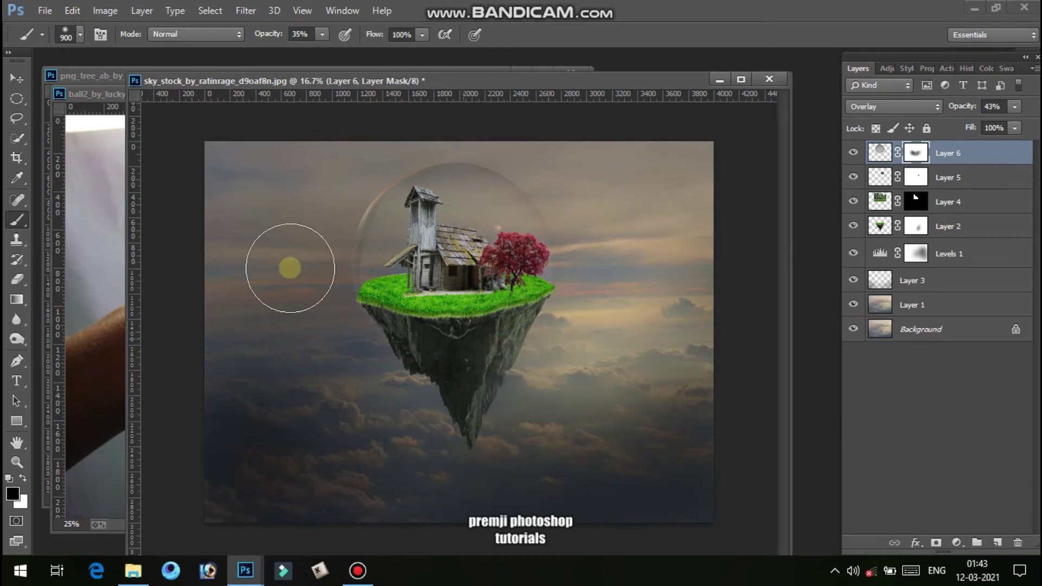
# Duplicate the masked glass ball layer and raise the copy's opacity to 100%.
pyautogui.click(17, 80)
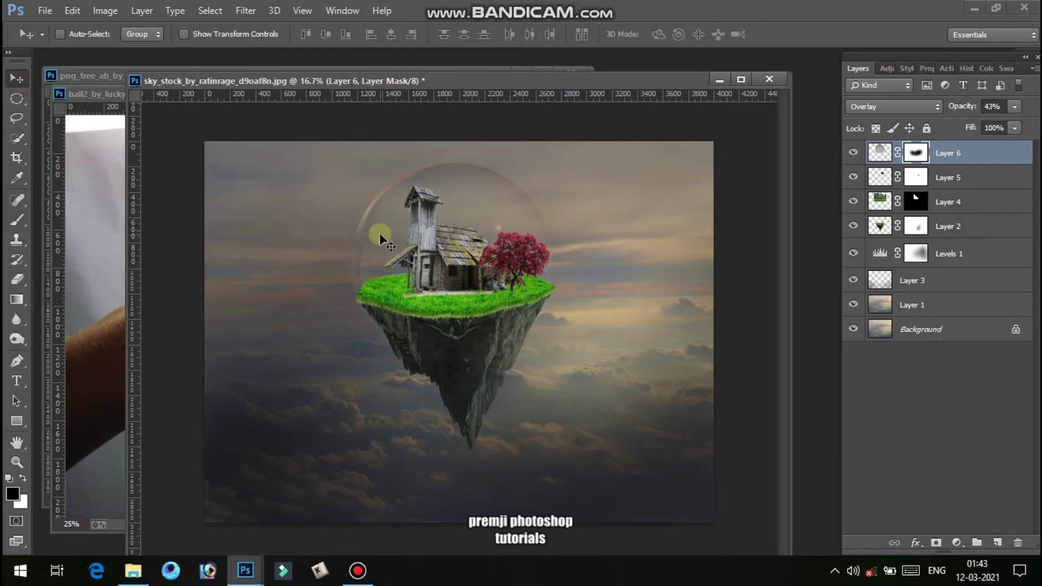
pyautogui.hotkey('ctrl', 'j')
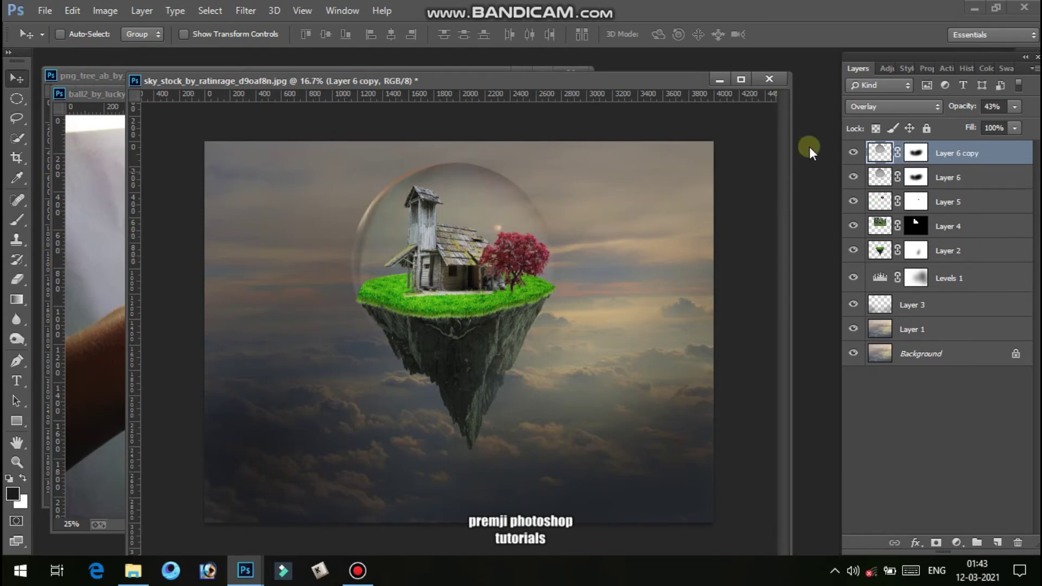
pyautogui.click(891, 105)
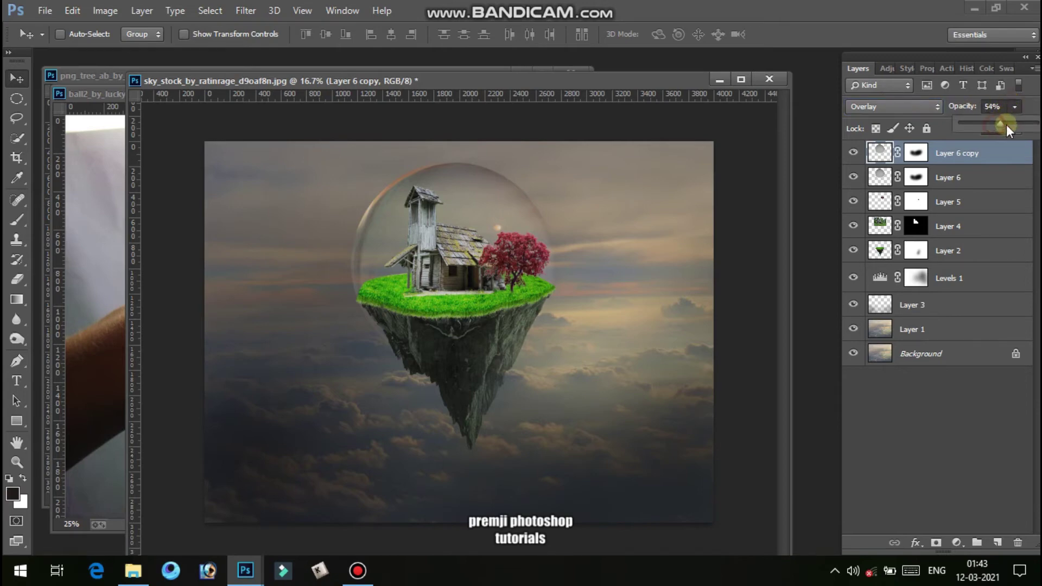
pyautogui.moveTo(1007, 124); pyautogui.dragTo(1025, 126)
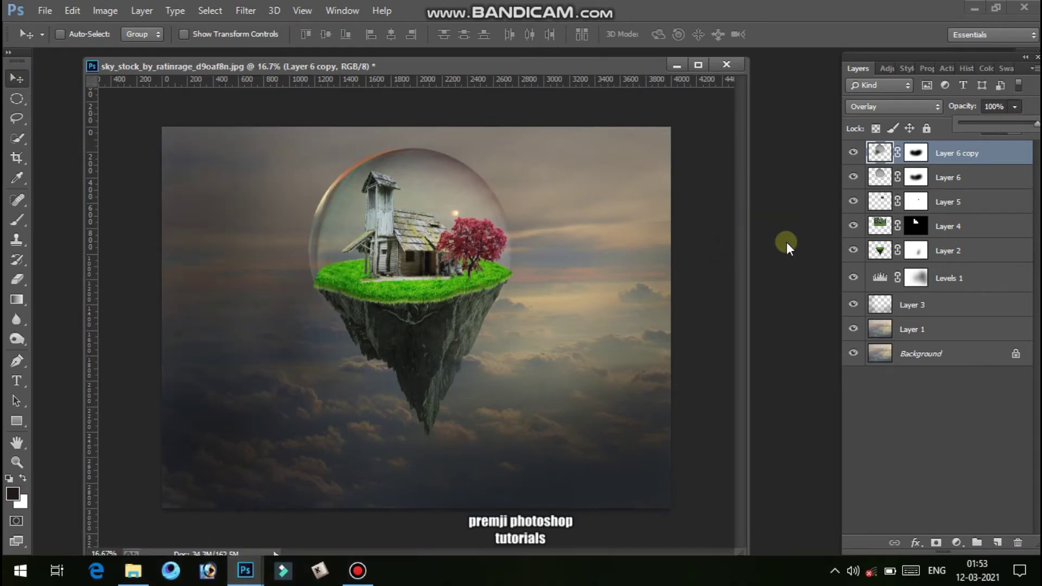
# Open the image sunset_glow_overlay_by_amyhunterdesigns_de4t9ib from the next work folder.
pyautogui.hotkey('ctrl', 'o')
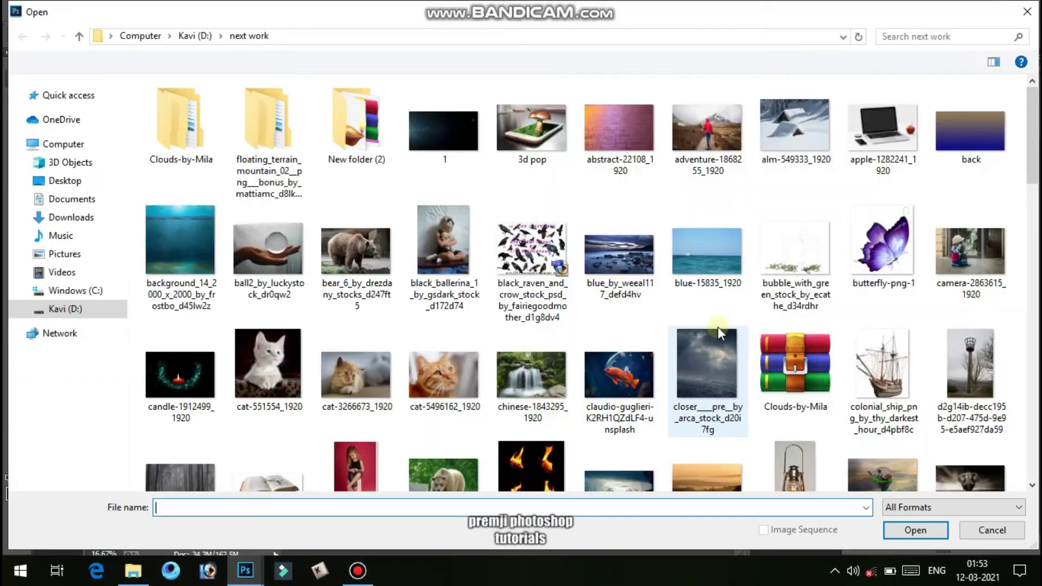
pyautogui.scroll(-12, 641, 410)
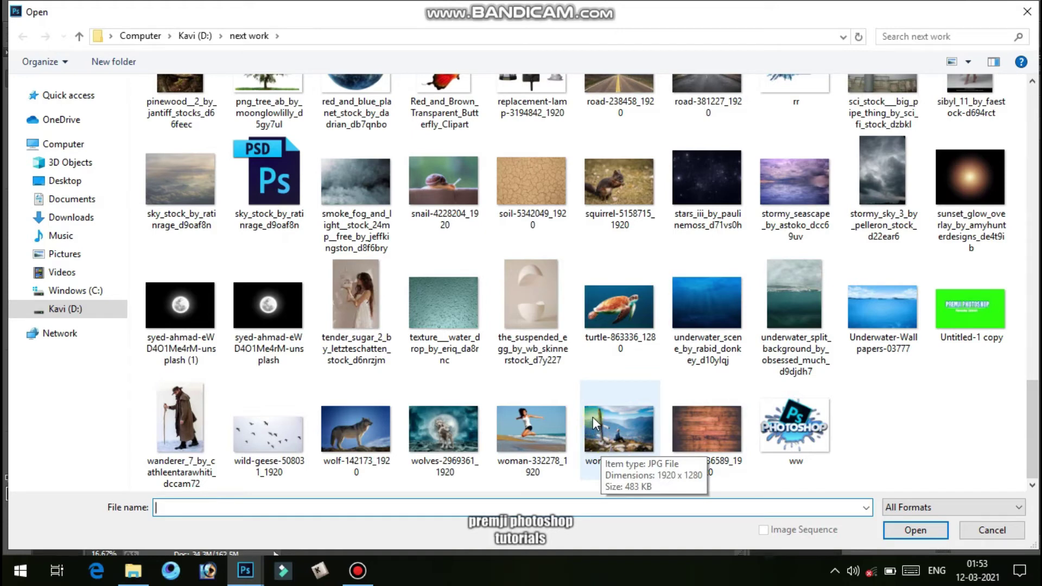
pyautogui.scroll(3, 778, 417)
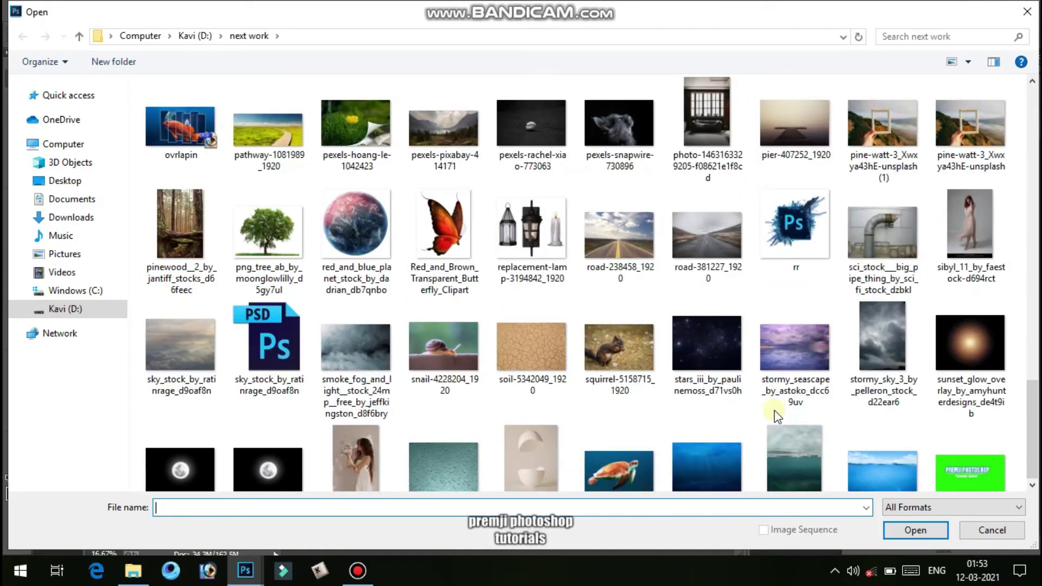
pyautogui.click(961, 345)
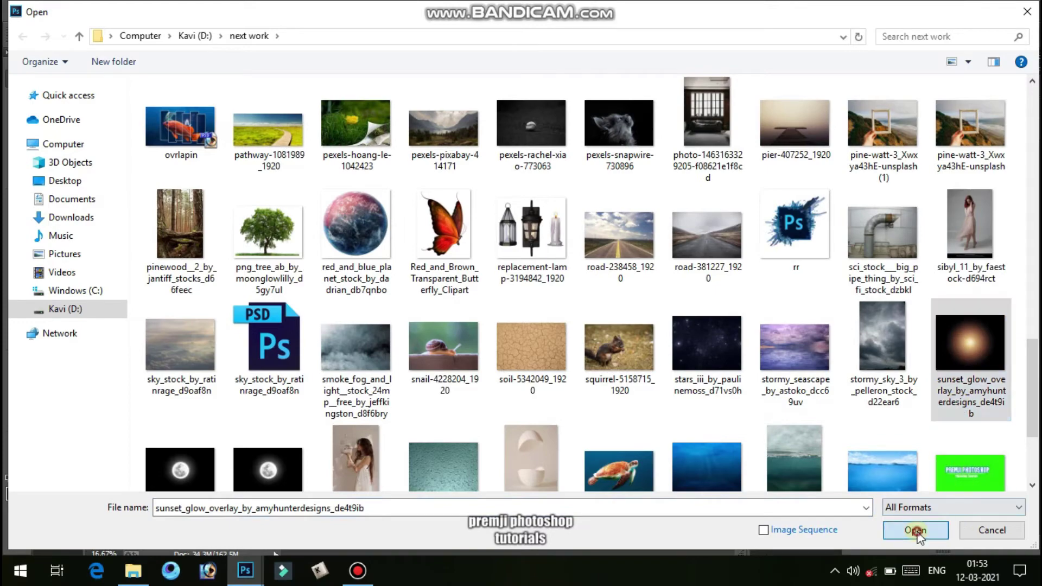
pyautogui.click(916, 531)
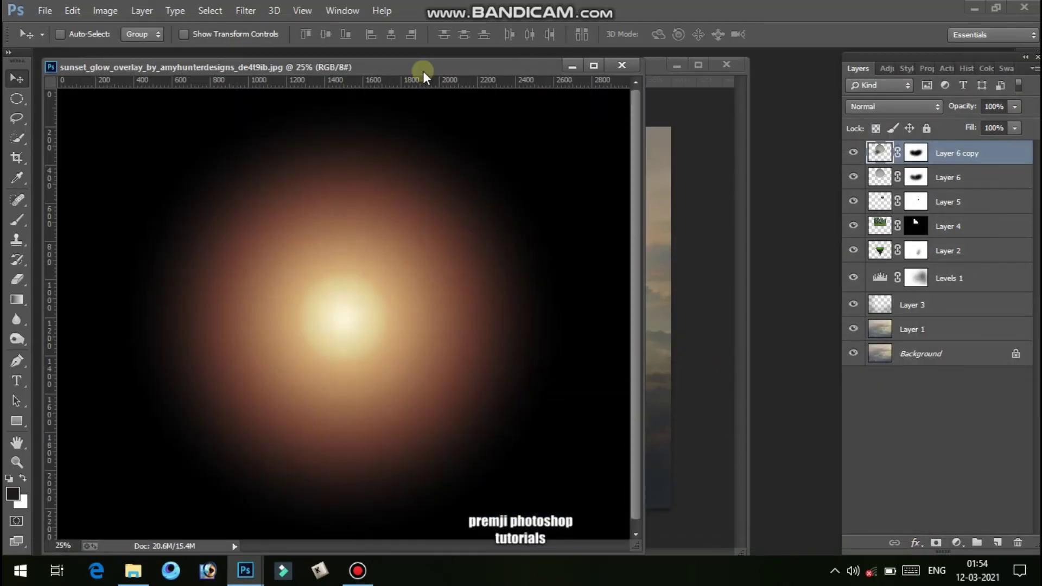
# Bring the sunset glow image into the floating island composite as the top layer, over the sky beside the tree.
pyautogui.moveTo(340, 76); pyautogui.dragTo(758, 183)
pyautogui.moveTo(707, 390); pyautogui.dragTo(284, 244)
pyautogui.moveTo(467, 272); pyautogui.dragTo(598, 244)
# Blend the sunset glow in Screen mode, move it to the sky's upper-right corner, and lower its opacity to 61%.
pyautogui.click(916, 105)
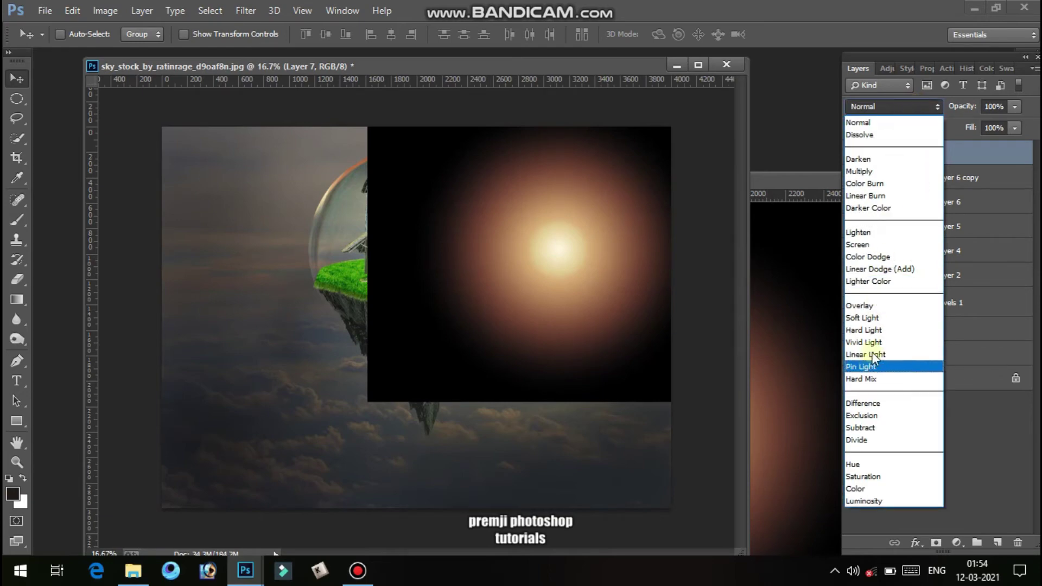
pyautogui.click(885, 245)
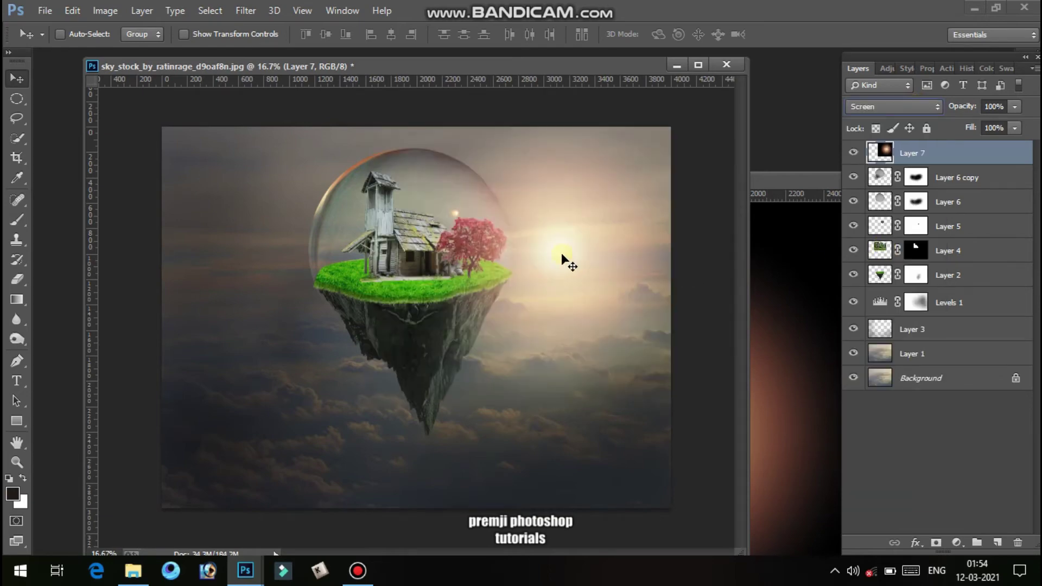
pyautogui.moveTo(562, 253); pyautogui.dragTo(628, 179)
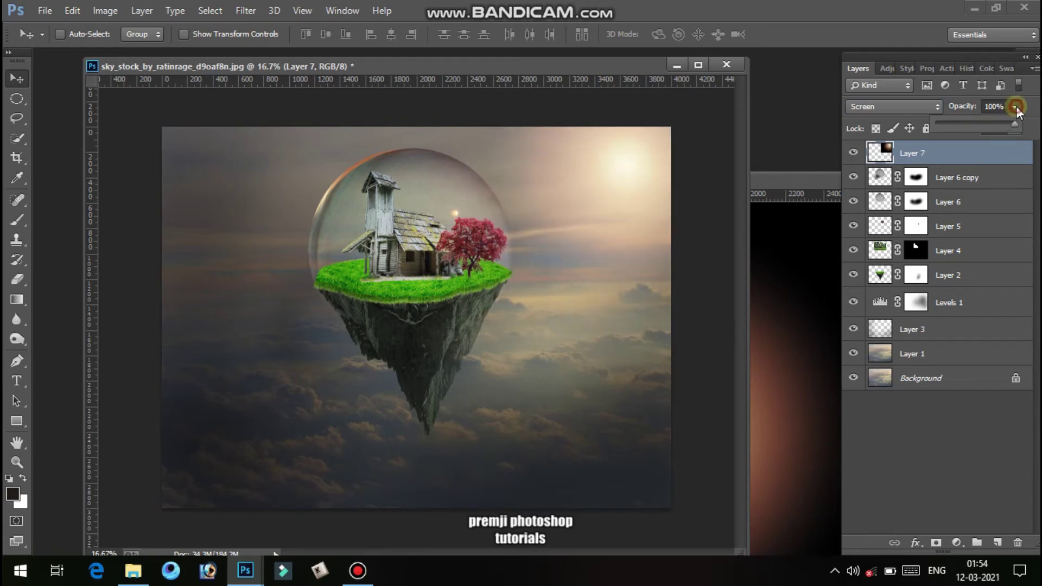
pyautogui.moveTo(998, 123); pyautogui.dragTo(985, 124)
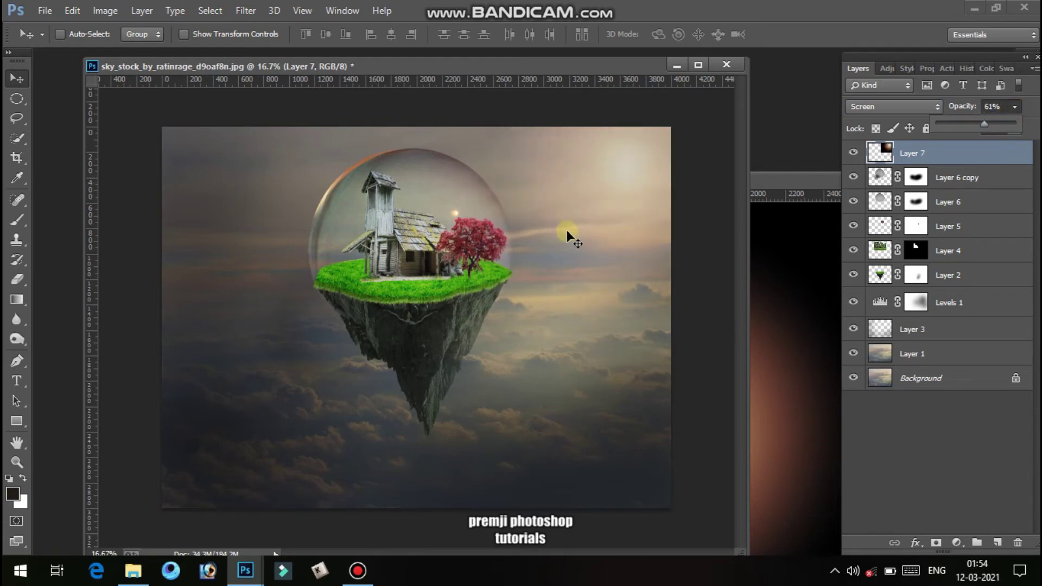
# Add a new empty layer with default settings above the sunset glow for shading the house and grass.
pyautogui.click(19, 466)
pyautogui.click(402, 268)
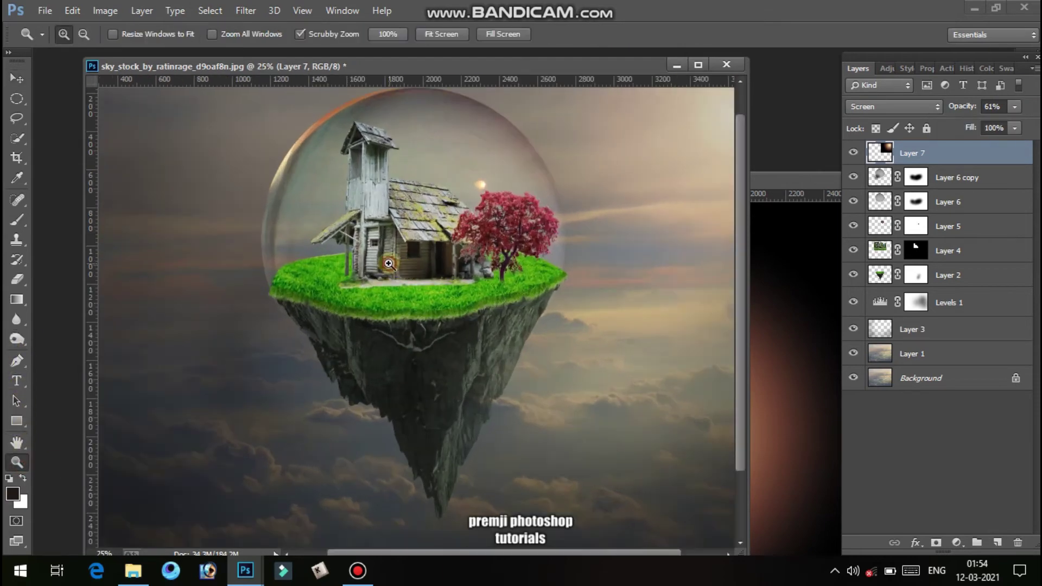
pyautogui.click(388, 264)
pyautogui.click(383, 279)
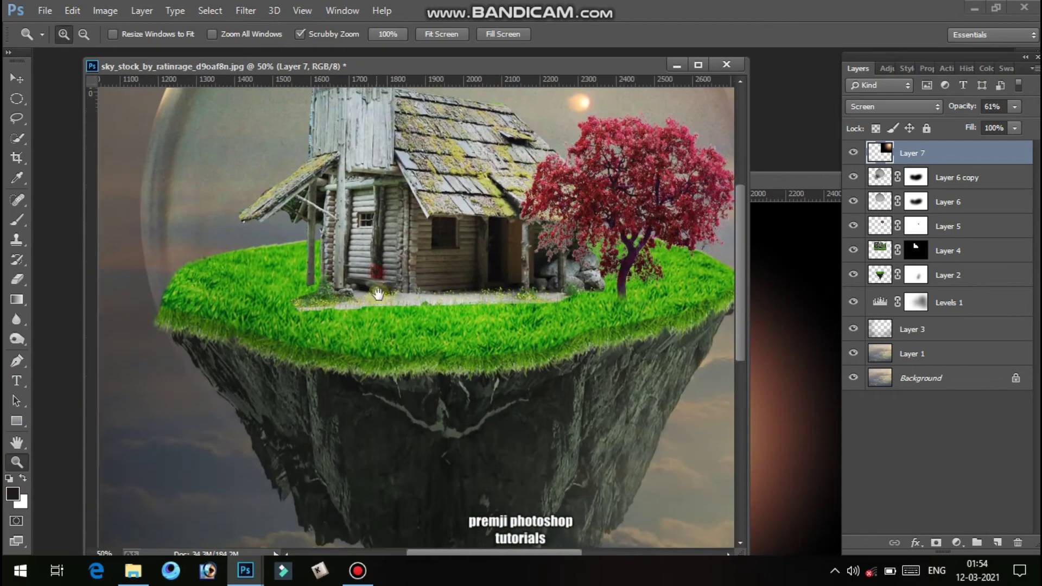
pyautogui.moveTo(379, 294); pyautogui.dragTo(390, 335)
pyautogui.click(390, 333)
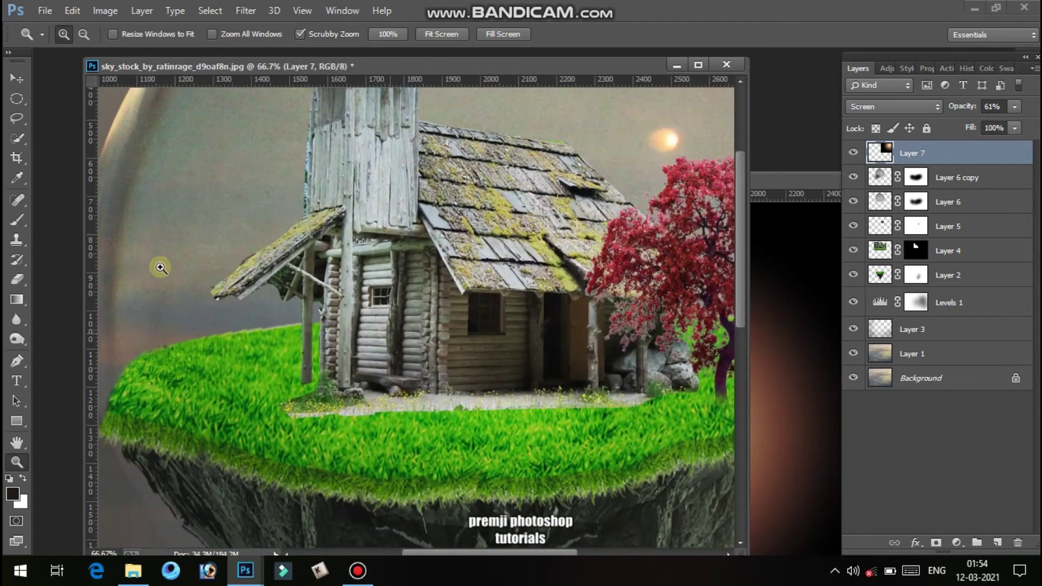
pyautogui.click(16, 78)
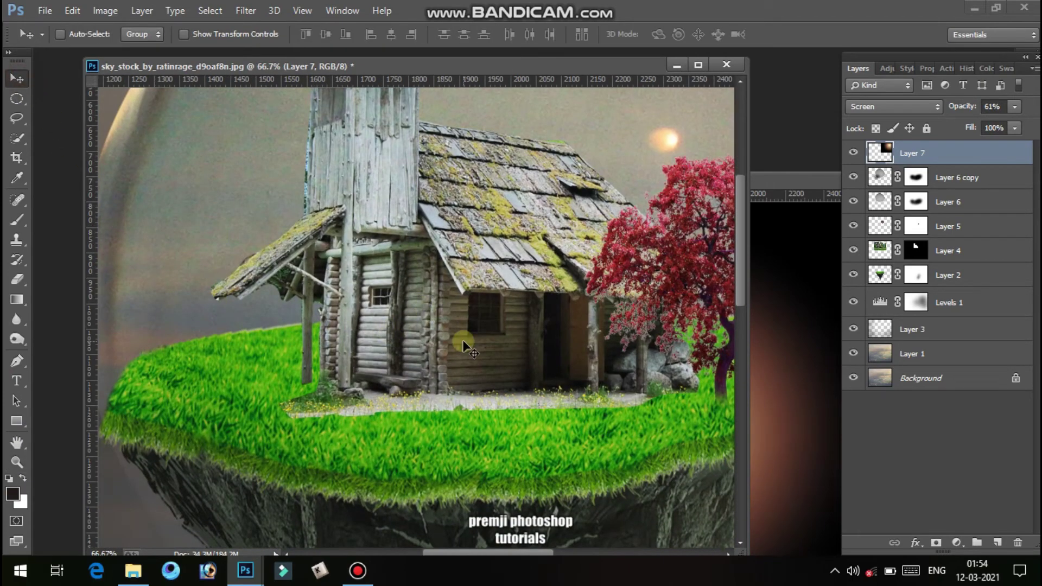
pyautogui.hotkey('ctrl', 'shift', 'n')
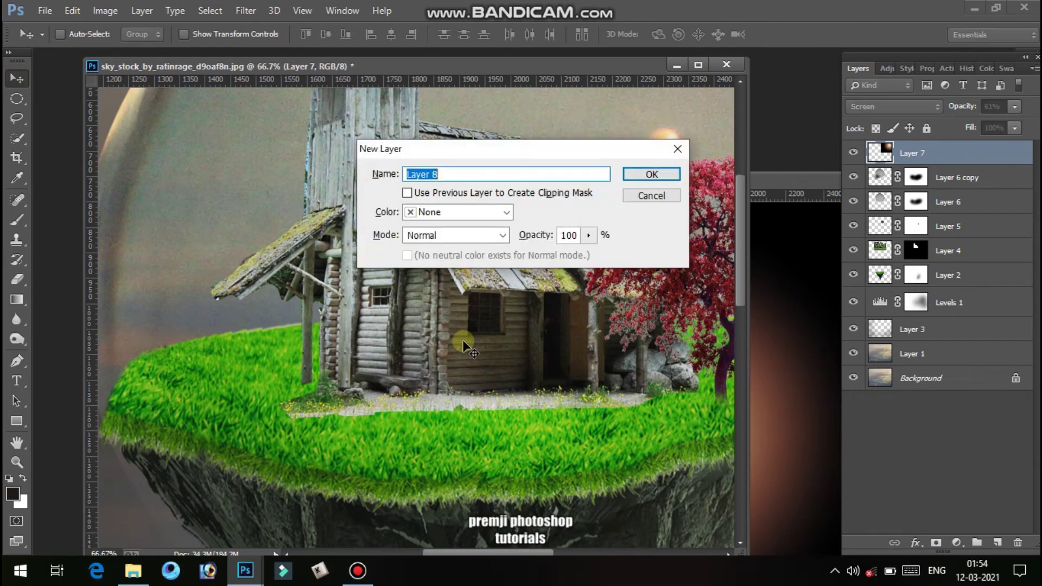
pyautogui.press('Return')
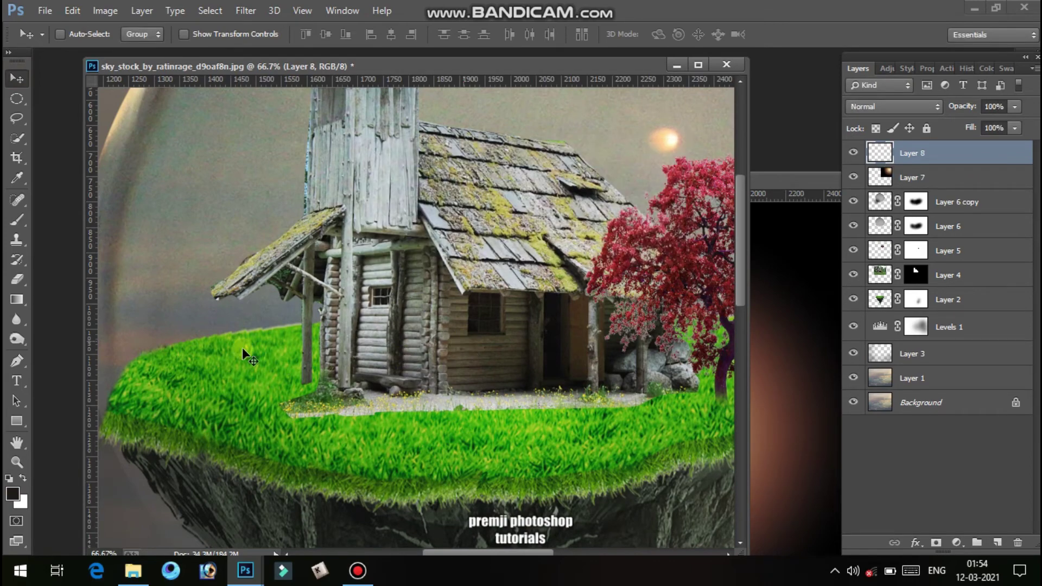
# Paint soft shadow over the grass beside and in front of the house with a 300 px black brush at 26% opacity.
pyautogui.click(18, 220)
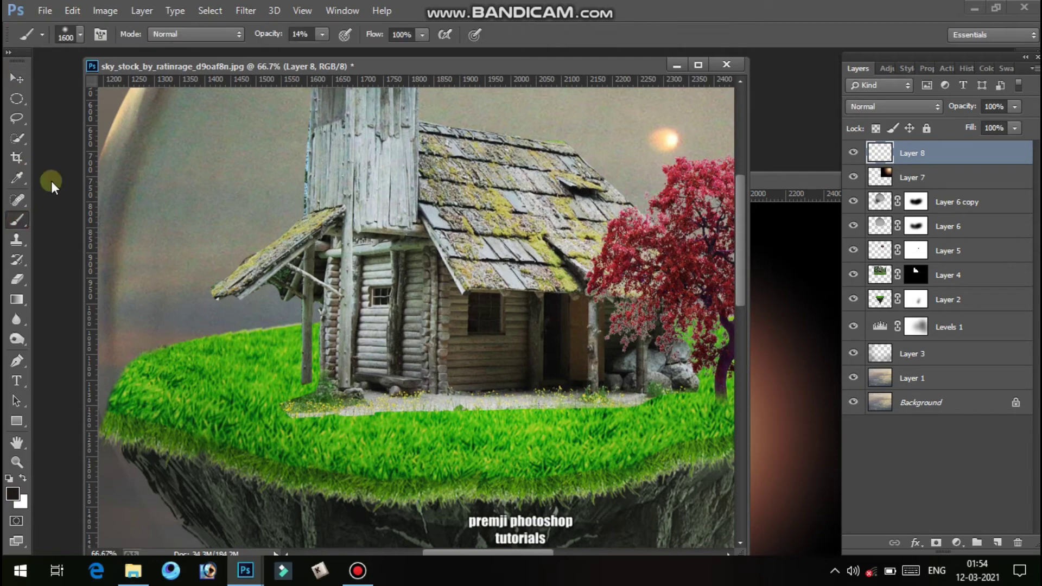
pyautogui.click(321, 33)
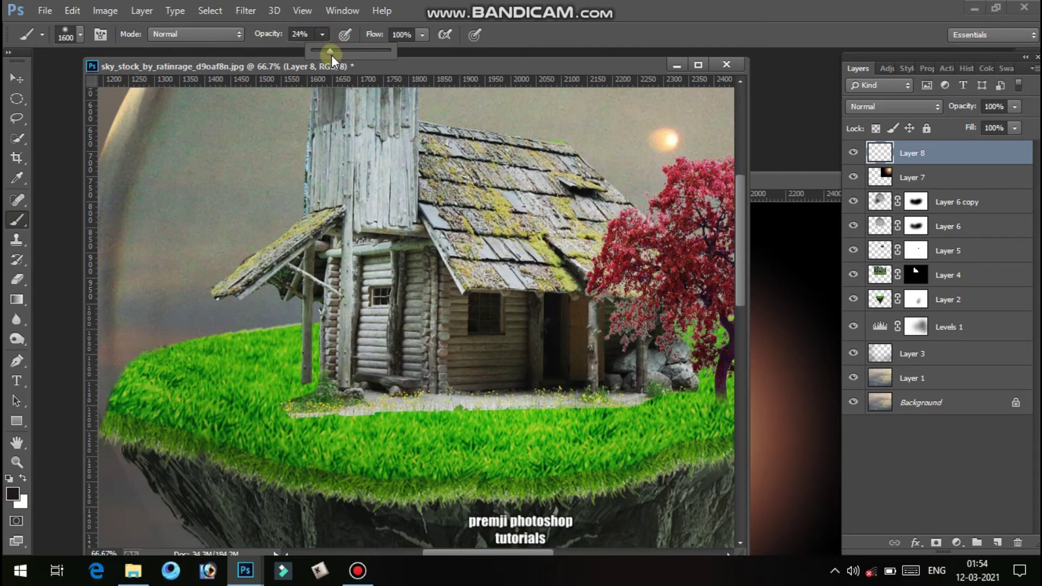
pyautogui.moveTo(331, 55); pyautogui.dragTo(333, 54)
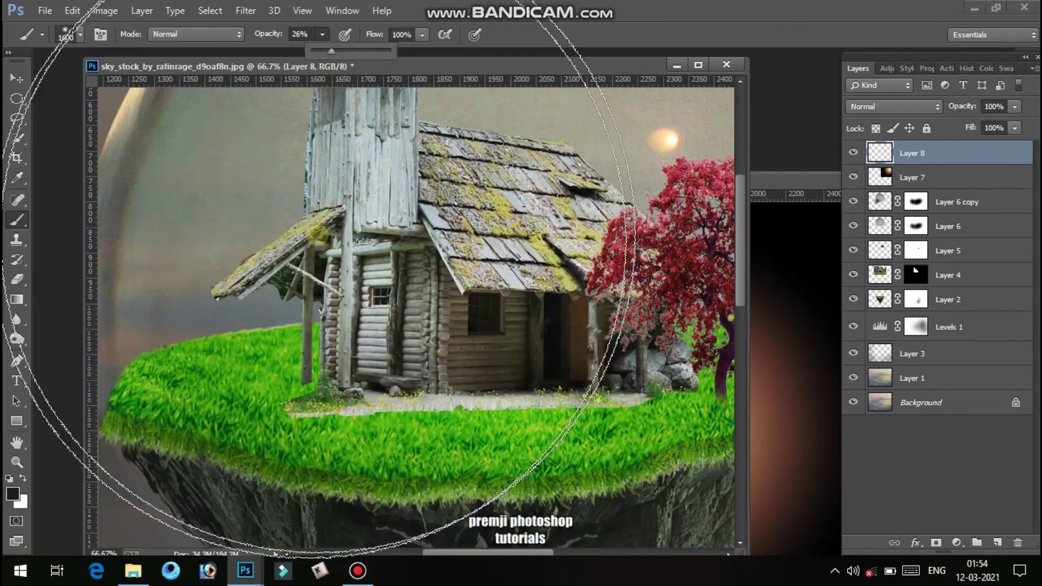
pyautogui.press('[')
pyautogui.press('[')
pyautogui.press('[')
pyautogui.press('[')
pyautogui.press('[')
pyautogui.press('[')
pyautogui.press('[')
pyautogui.press('[')
pyautogui.press('[')
pyautogui.press('[')
pyautogui.press('[')
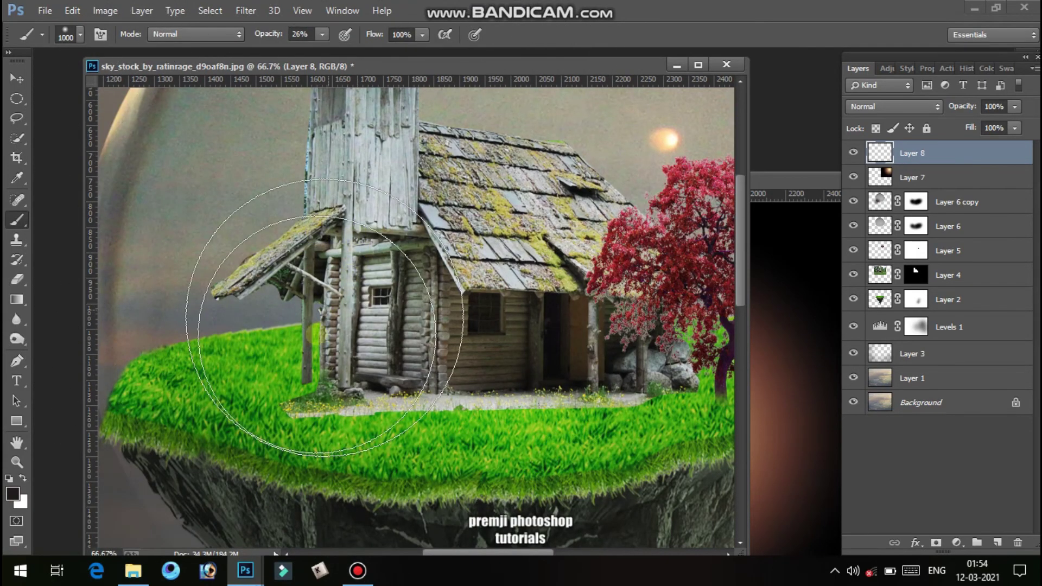
pyautogui.press('[')
pyautogui.press('[')
pyautogui.press('[')
pyautogui.press('[')
pyautogui.press('[')
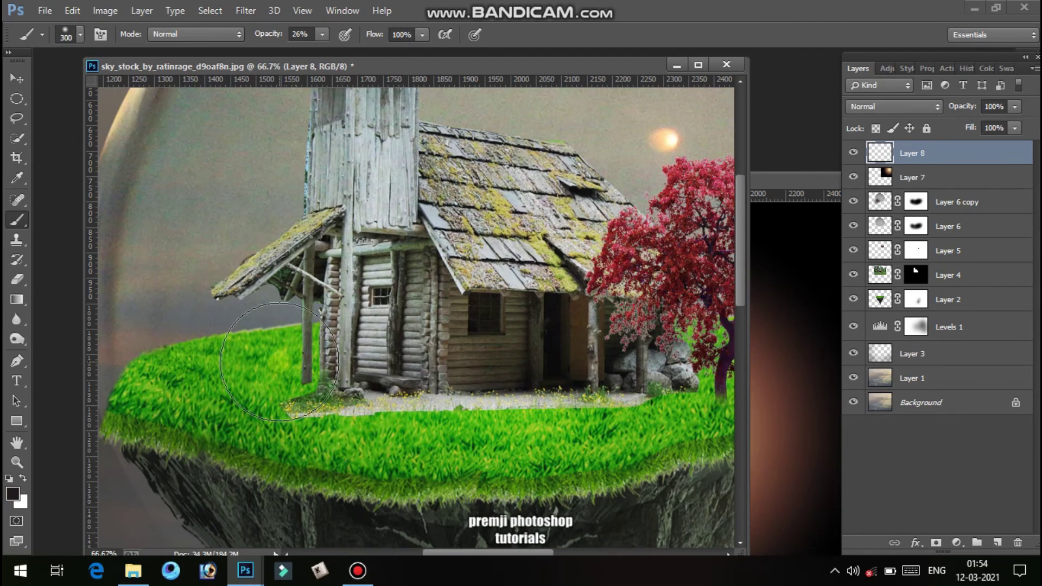
pyautogui.moveTo(279, 361)
pyautogui.mouseDown()
pyautogui.moveTo(180, 387)
pyautogui.moveTo(266, 425)
pyautogui.moveTo(451, 431)
pyautogui.moveTo(340, 415)
pyautogui.moveTo(281, 384)
pyautogui.moveTo(229, 373)
pyautogui.moveTo(173, 382)
pyautogui.moveTo(132, 407)
pyautogui.moveTo(231, 405)
pyautogui.moveTo(228, 360)
pyautogui.moveTo(273, 358)
pyautogui.moveTo(366, 426)
pyautogui.moveTo(438, 449)
pyautogui.moveTo(233, 429)
pyautogui.moveTo(197, 381)
pyautogui.moveTo(154, 393)
pyautogui.moveTo(163, 375)
pyautogui.moveTo(242, 365)
pyautogui.moveTo(260, 384)
pyautogui.moveTo(421, 449)
pyautogui.mouseUp()
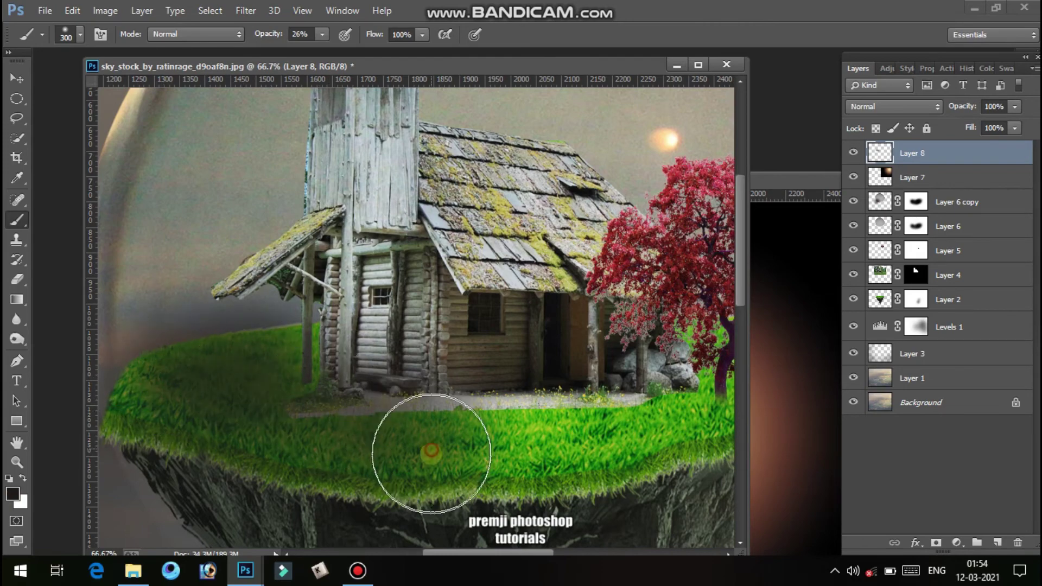
# Set the shadow layer's blend mode to Multiply and paint more shadow over the grass and path in front of the house.
pyautogui.click(892, 105)
pyautogui.click(890, 106)
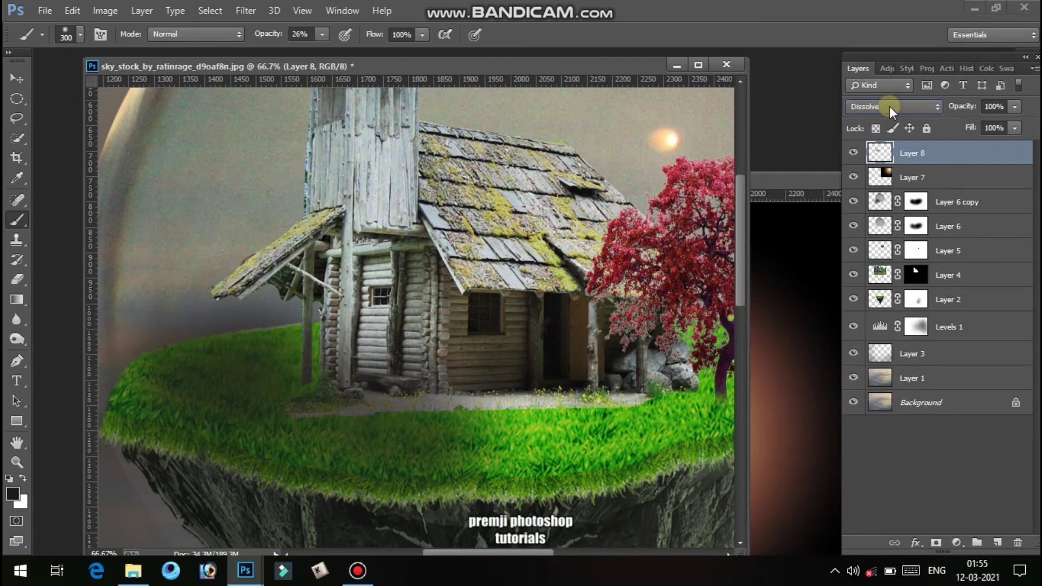
pyautogui.scroll(-1, 891, 106)
pyautogui.scroll(-2, 890, 106)
pyautogui.scroll(1, 890, 107)
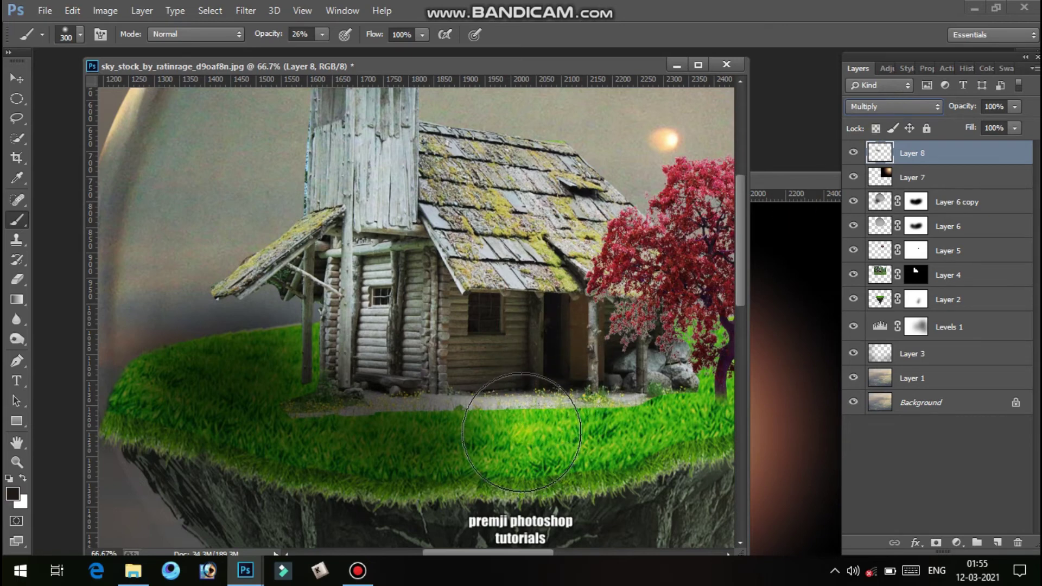
pyautogui.moveTo(522, 432)
pyautogui.mouseDown()
pyautogui.moveTo(593, 427)
pyautogui.moveTo(436, 435)
pyautogui.moveTo(485, 433)
pyautogui.moveTo(345, 402)
pyautogui.mouseUp()
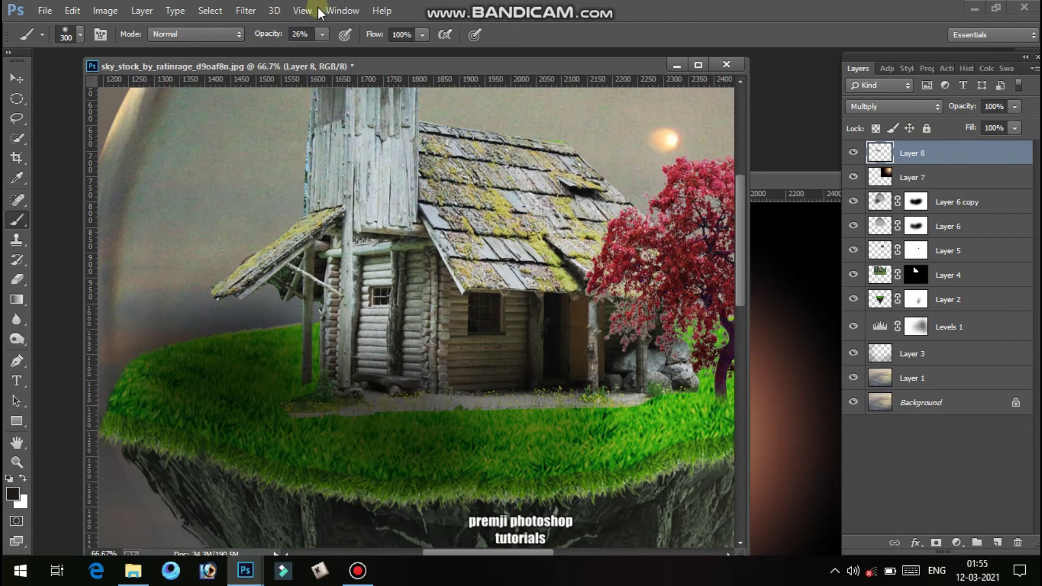
# Lower the brush opacity to 18% and paint shadow over the house's shaded side wall, lean-to roof and tower.
pyautogui.click(323, 36)
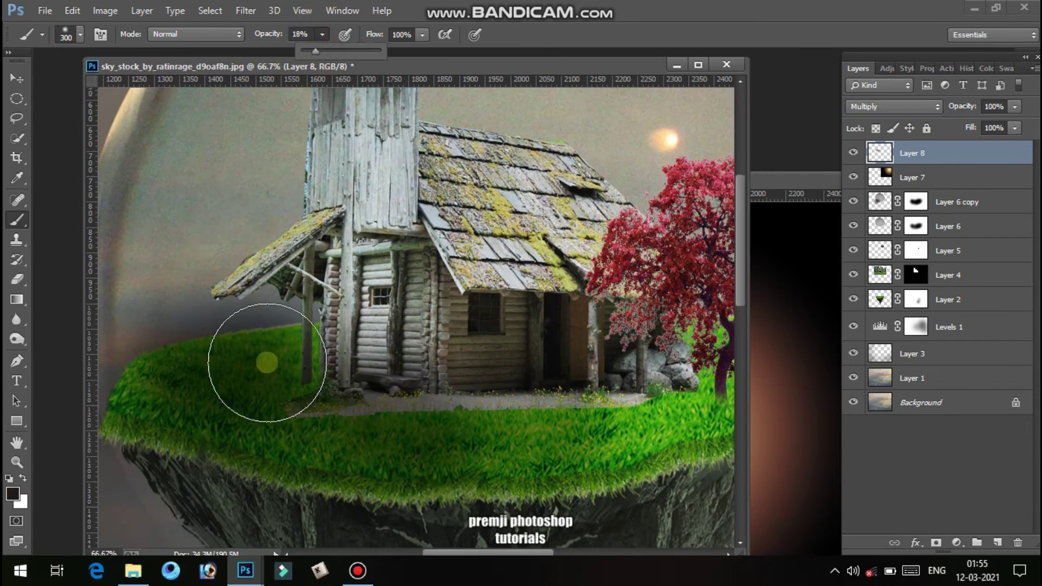
pyautogui.moveTo(327, 369)
pyautogui.mouseDown()
pyautogui.moveTo(168, 409)
pyautogui.moveTo(179, 463)
pyautogui.moveTo(369, 487)
pyautogui.moveTo(411, 458)
pyautogui.moveTo(308, 351)
pyautogui.moveTo(290, 390)
pyautogui.moveTo(311, 291)
pyautogui.moveTo(305, 251)
pyautogui.moveTo(251, 280)
pyautogui.moveTo(255, 258)
pyautogui.moveTo(330, 200)
pyautogui.moveTo(346, 215)
pyautogui.moveTo(360, 176)
pyautogui.moveTo(355, 150)
pyautogui.moveTo(338, 235)
pyautogui.moveTo(356, 208)
pyautogui.moveTo(350, 178)
pyautogui.moveTo(338, 373)
pyautogui.moveTo(362, 301)
pyautogui.moveTo(355, 259)
pyautogui.moveTo(335, 422)
pyautogui.moveTo(390, 337)
pyautogui.moveTo(276, 380)
pyautogui.moveTo(265, 421)
pyautogui.moveTo(363, 390)
pyautogui.moveTo(373, 463)
pyautogui.moveTo(389, 268)
pyautogui.moveTo(368, 159)
pyautogui.moveTo(339, 143)
pyautogui.moveTo(346, 156)
pyautogui.moveTo(376, 157)
pyautogui.moveTo(358, 187)
pyautogui.moveTo(370, 153)
pyautogui.moveTo(344, 138)
pyautogui.moveTo(332, 146)
pyautogui.moveTo(350, 185)
pyautogui.moveTo(360, 287)
pyautogui.moveTo(358, 329)
pyautogui.moveTo(335, 367)
pyautogui.moveTo(369, 300)
pyautogui.moveTo(375, 370)
pyautogui.moveTo(381, 308)
pyautogui.moveTo(363, 499)
pyautogui.moveTo(361, 463)
pyautogui.moveTo(314, 394)
pyautogui.moveTo(319, 475)
pyautogui.moveTo(371, 426)
pyautogui.moveTo(288, 456)
pyautogui.moveTo(389, 373)
pyautogui.moveTo(77, 299)
pyautogui.mouseUp()
pyautogui.scroll(3, 345, 206)
pyautogui.scroll(3, 347, 213)
pyautogui.scroll(-3, 319, 474)
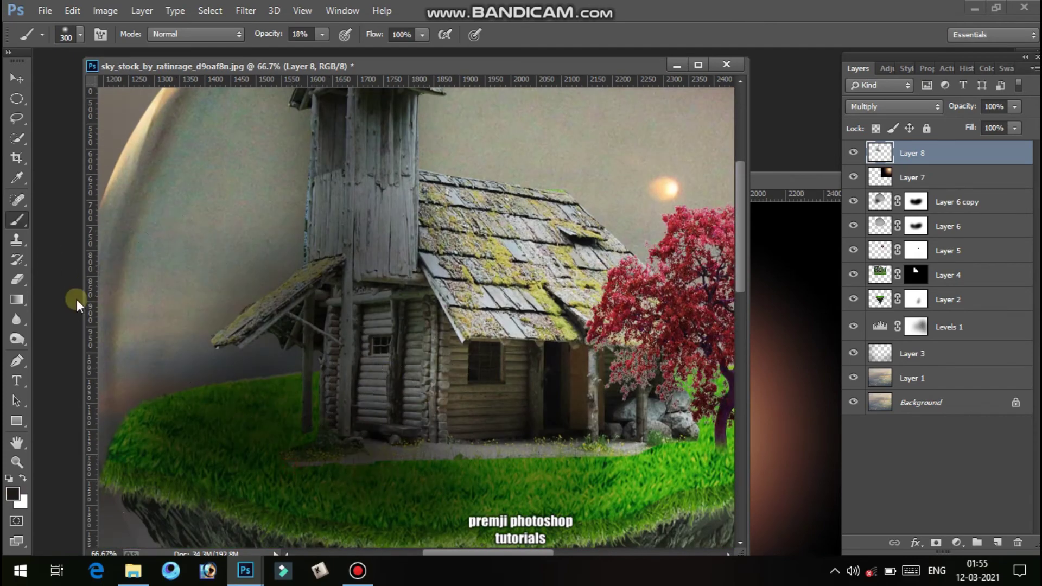
# Erase the shadow that spills into the sky around the house with a 300 px eraser at 35% opacity.
pyautogui.click(21, 278)
pyautogui.moveTo(205, 279); pyautogui.dragTo(225, 273)
pyautogui.press('[')
pyautogui.press('[')
pyautogui.press('[')
pyautogui.press('[')
pyautogui.press('[')
pyautogui.press('[')
pyautogui.press('[')
pyautogui.moveTo(249, 205)
pyautogui.mouseDown()
pyautogui.moveTo(232, 244)
pyautogui.moveTo(256, 241)
pyautogui.moveTo(267, 156)
pyautogui.moveTo(209, 333)
pyautogui.moveTo(135, 344)
pyautogui.moveTo(158, 325)
pyautogui.mouseUp()
pyautogui.moveTo(243, 294)
pyautogui.mouseDown()
pyautogui.moveTo(113, 434)
pyautogui.moveTo(442, 507)
pyautogui.moveTo(538, 488)
pyautogui.moveTo(489, 465)
pyautogui.mouseUp()
pyautogui.scroll(5, 617, 454)
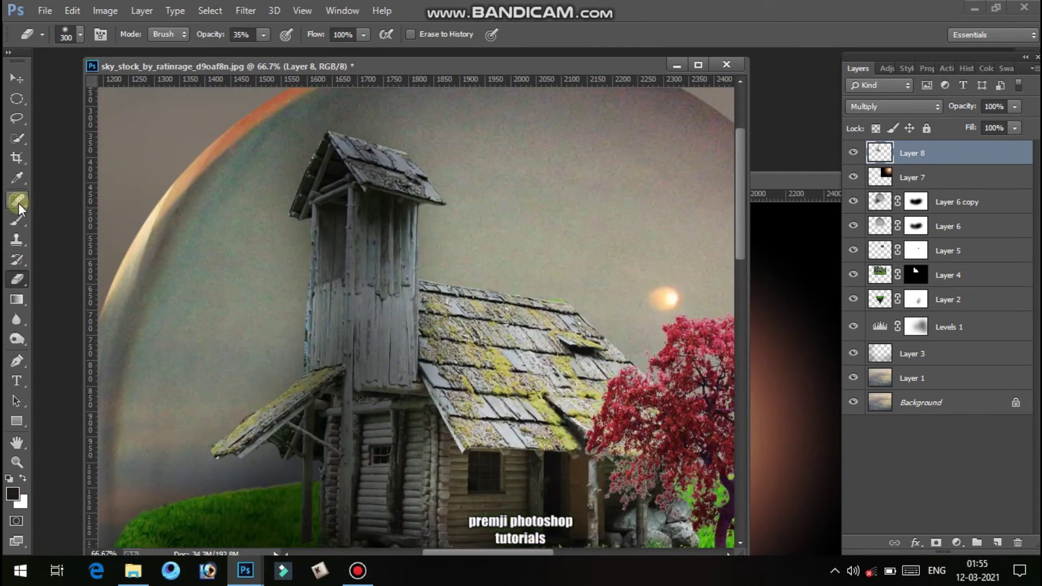
# Paint more shadow over the tower's base and the log wall below it with the 300 px brush at 18% opacity.
pyautogui.click(18, 220)
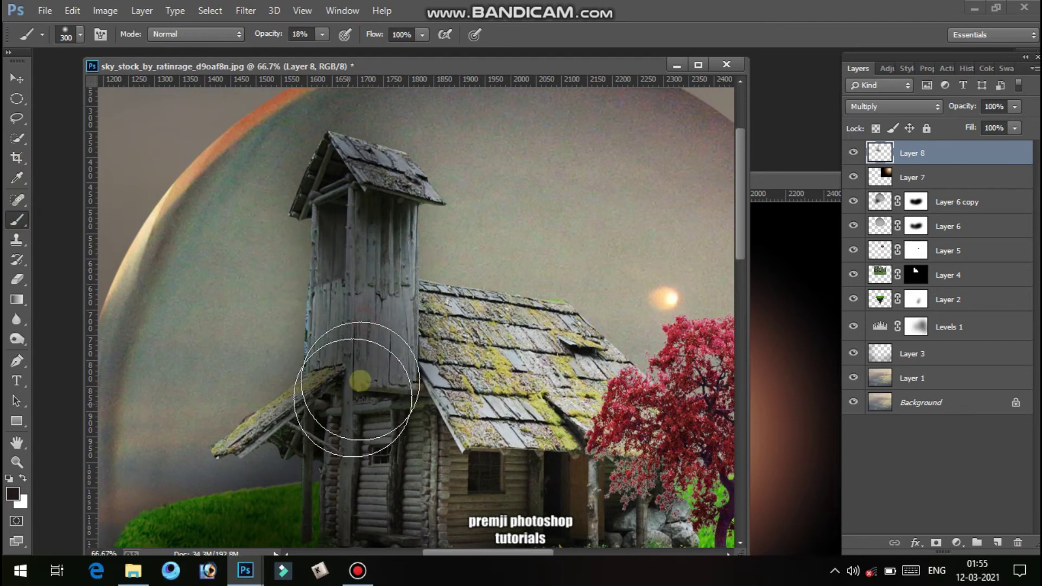
pyautogui.moveTo(362, 400)
pyautogui.mouseDown()
pyautogui.moveTo(366, 437)
pyautogui.moveTo(353, 368)
pyautogui.moveTo(301, 411)
pyautogui.moveTo(295, 442)
pyautogui.moveTo(266, 453)
pyautogui.moveTo(260, 426)
pyautogui.moveTo(305, 414)
pyautogui.moveTo(371, 327)
pyautogui.moveTo(378, 159)
pyautogui.moveTo(360, 184)
pyautogui.moveTo(376, 292)
pyautogui.moveTo(433, 426)
pyautogui.moveTo(411, 511)
pyautogui.mouseUp()
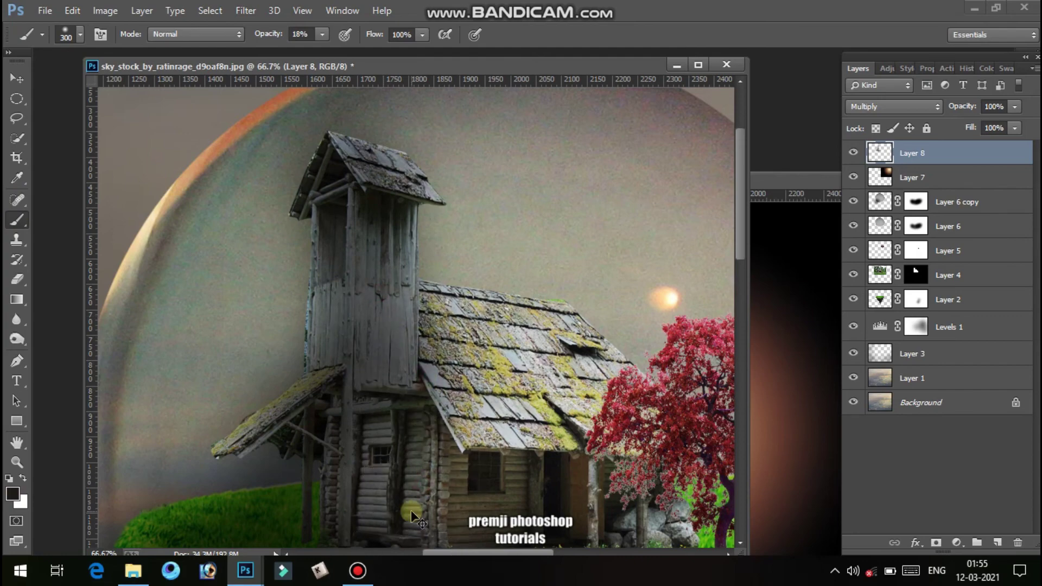
pyautogui.hotkey('ctrl', '-')
pyautogui.hotkey('ctrl', '-')
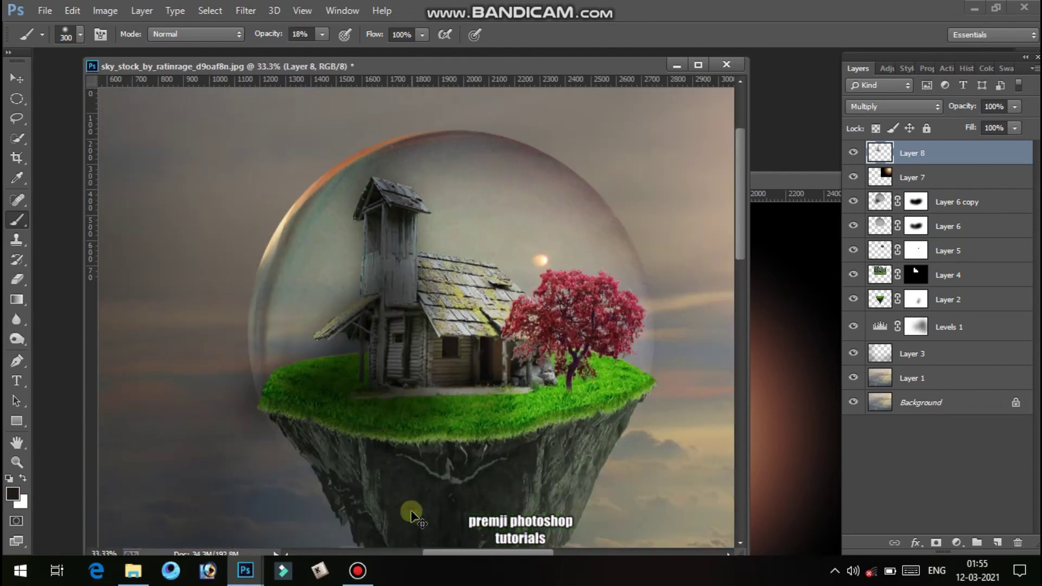
pyautogui.hotkey('ctrl', '-')
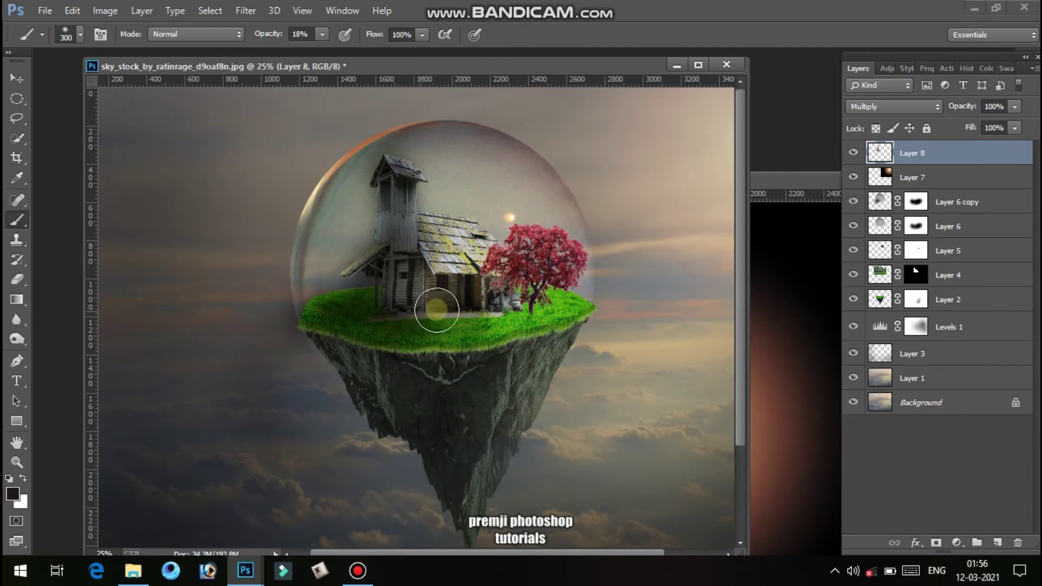
# Cycle through the blend modes of the shadow layer and set it to Overlay.
pyautogui.click(880, 106)
pyautogui.click(890, 106)
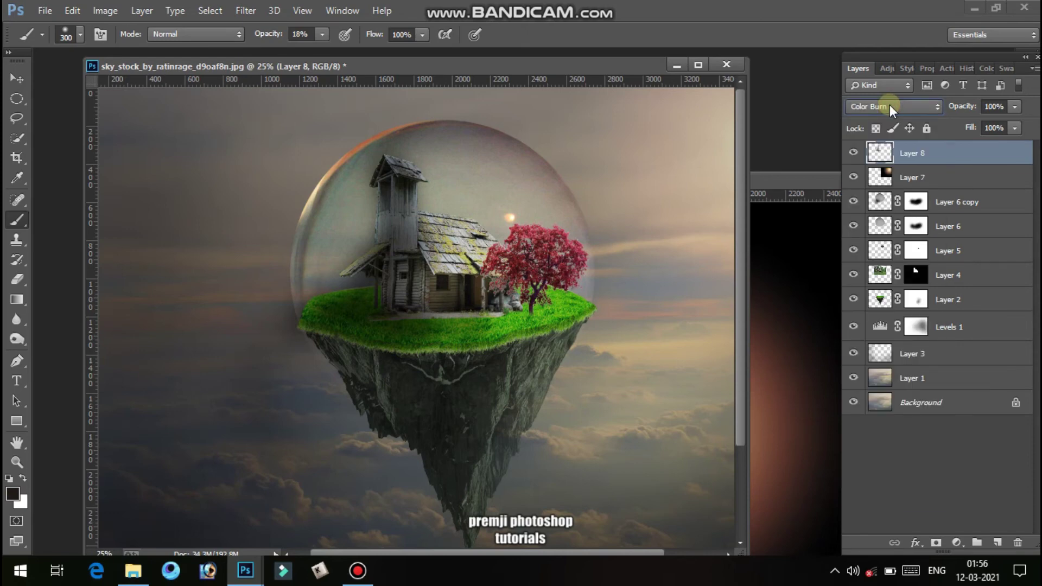
pyautogui.scroll(-3, 891, 106)
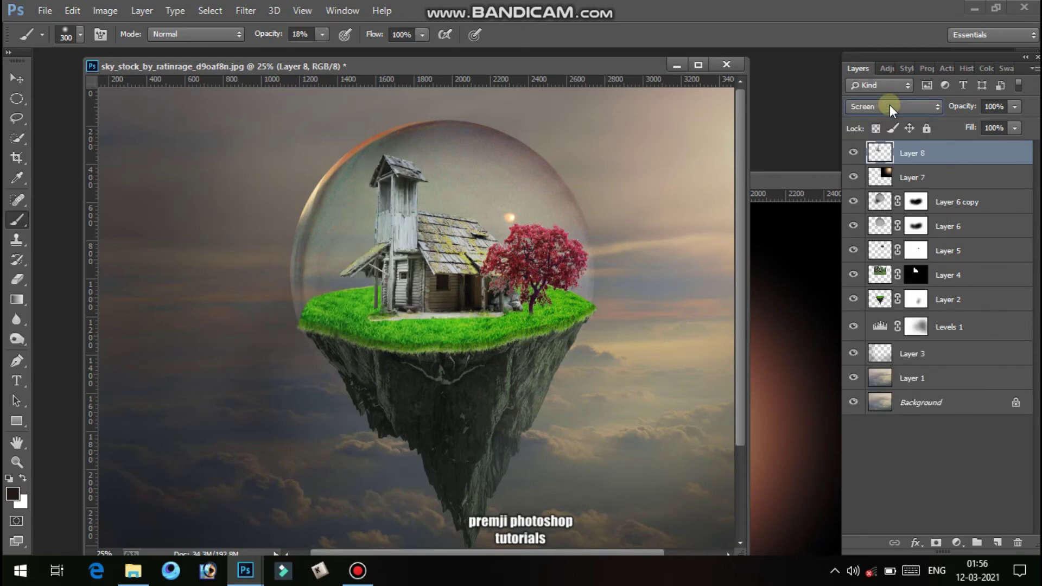
pyautogui.scroll(-1, 890, 106)
pyautogui.scroll(-2, 890, 105)
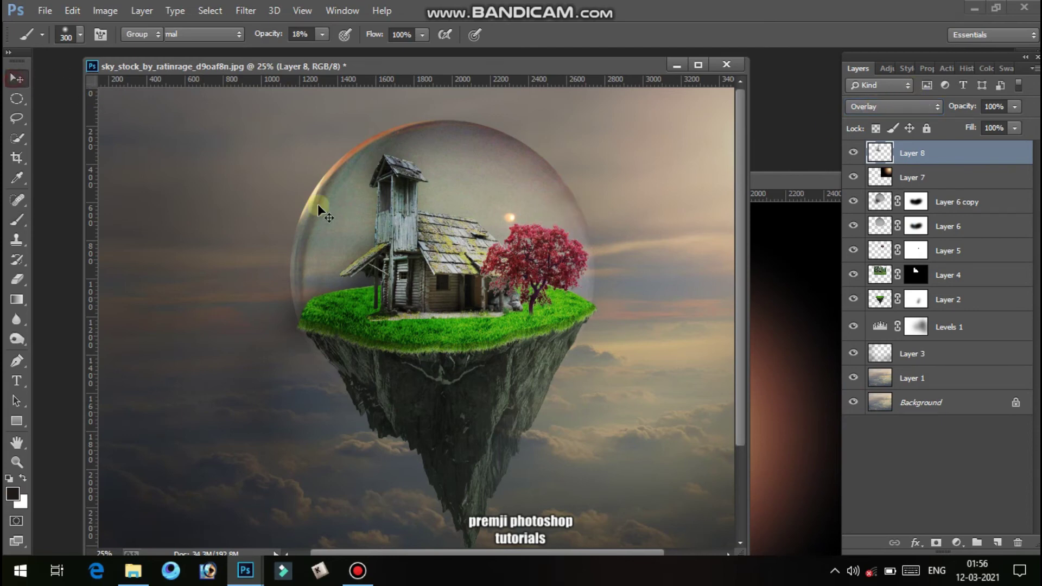
pyautogui.press('v')
pyautogui.rightClick(474, 343)
pyautogui.click(492, 351)
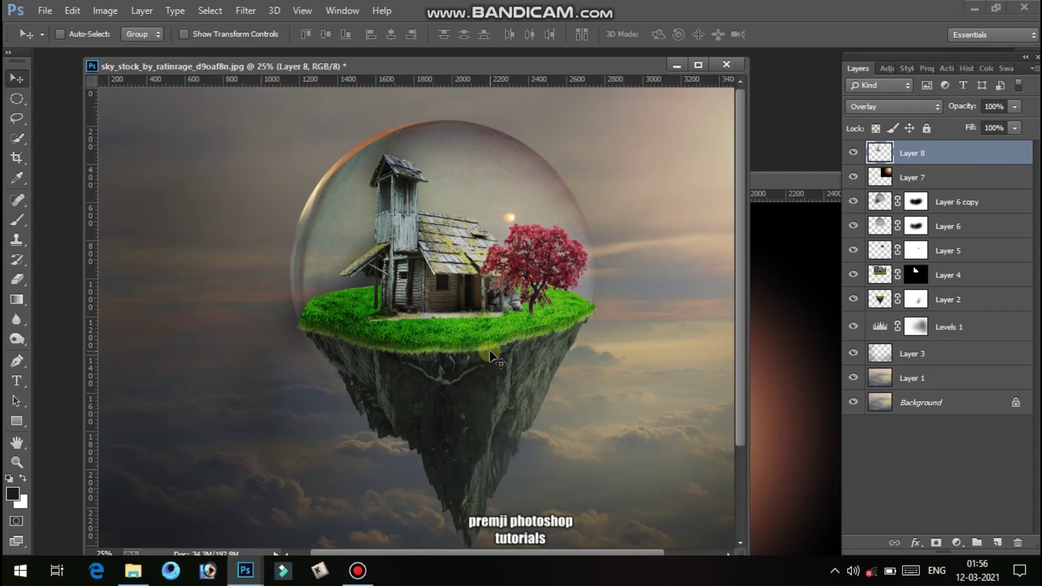
# Darken the floating island layer with a Levels adjustment, setting the white output level to 188.
pyautogui.rightClick(485, 418)
pyautogui.click(516, 427)
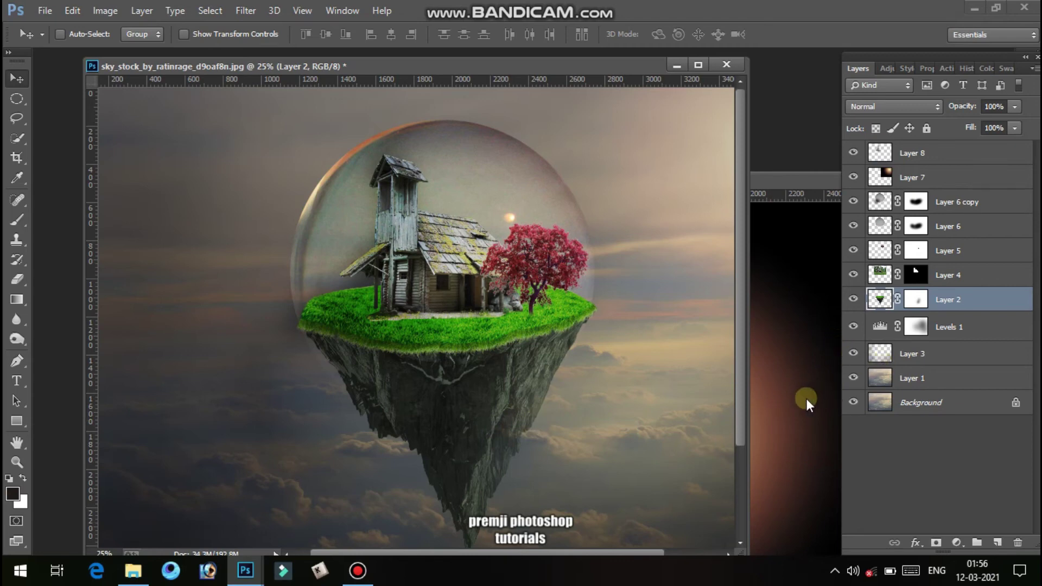
pyautogui.hotkey('ctrl', 'l')
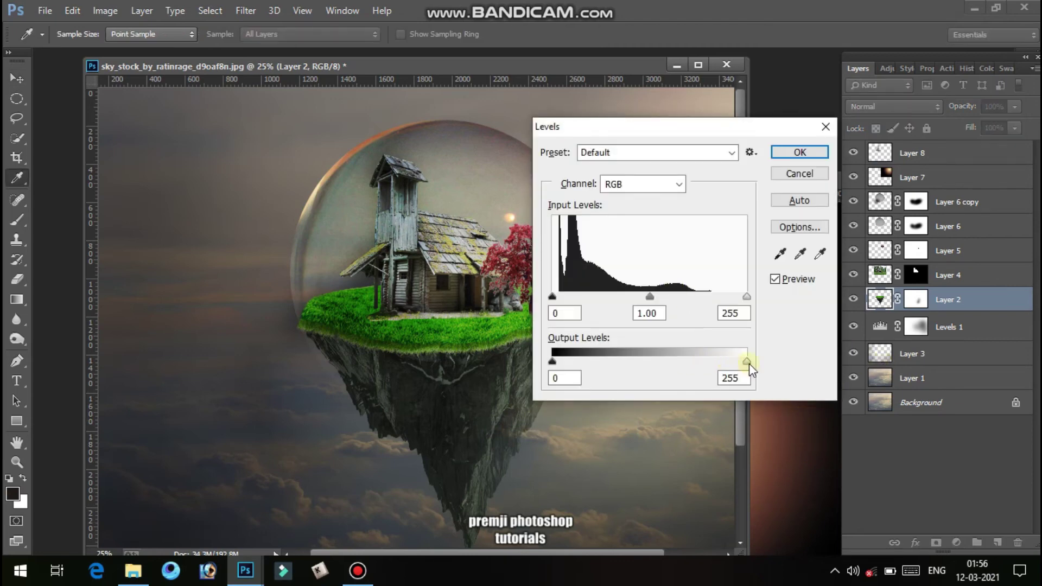
pyautogui.moveTo(733, 369); pyautogui.dragTo(699, 365)
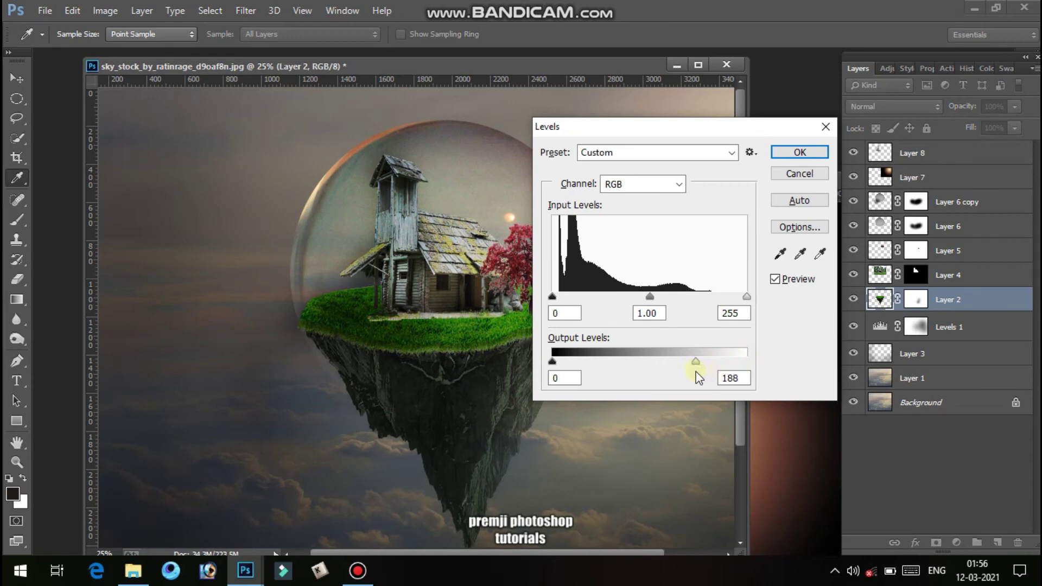
pyautogui.moveTo(741, 131); pyautogui.dragTo(734, 220)
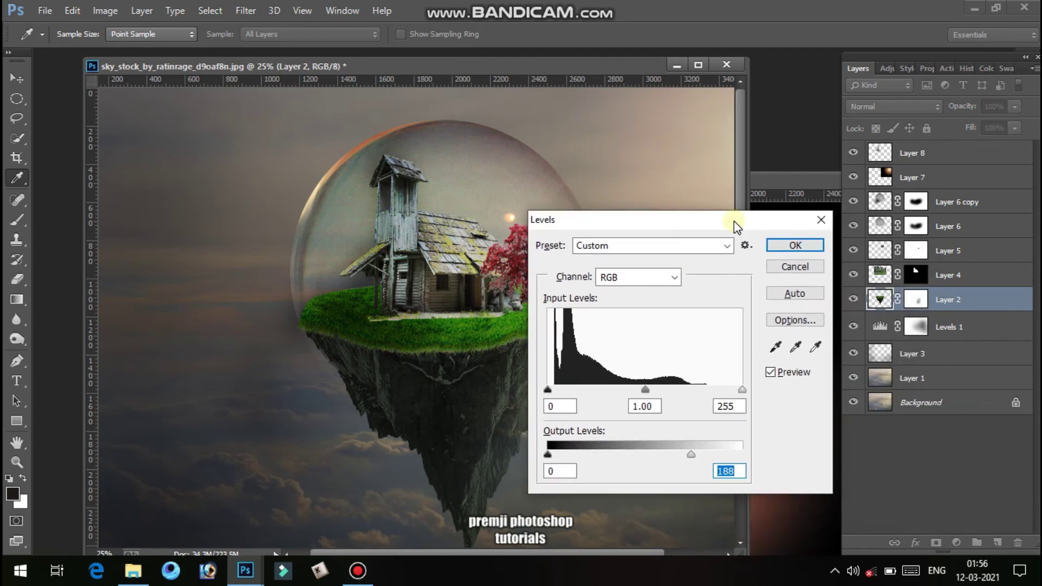
pyautogui.click(796, 245)
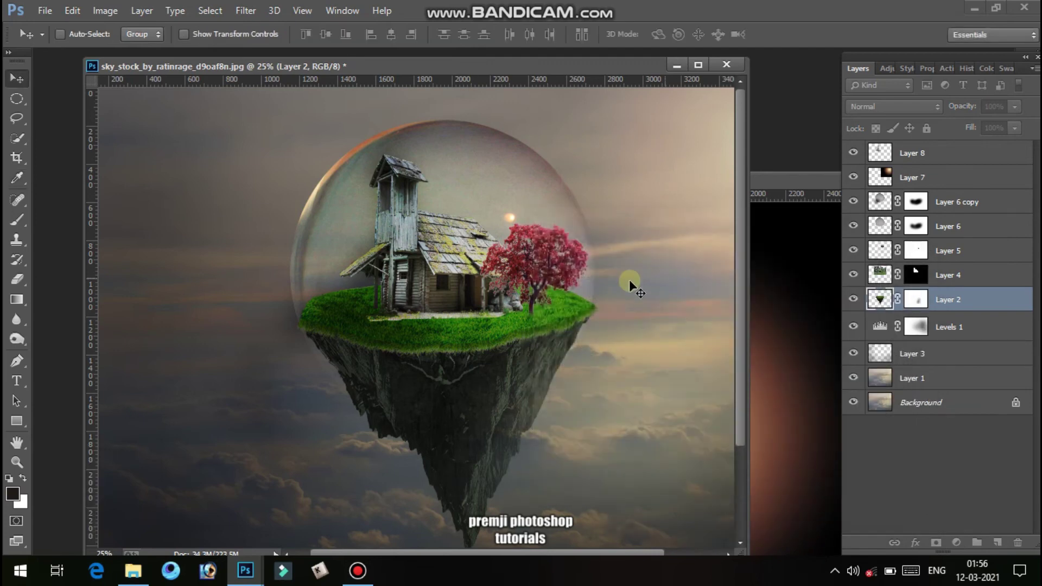
# Open the image wild-geese-508031_1920 from the next work folder.
pyautogui.doubleClick(780, 135)
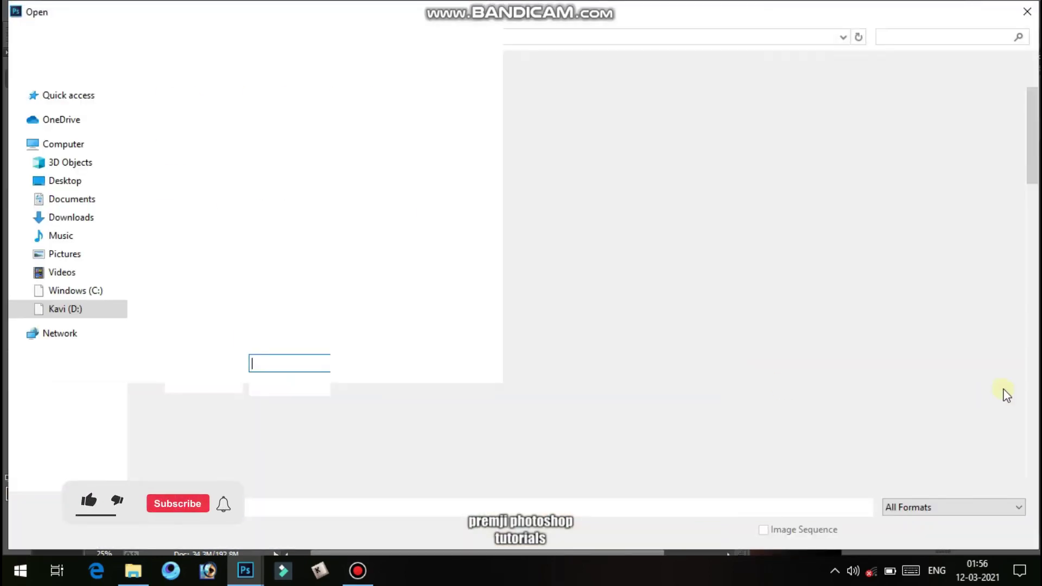
pyautogui.scroll(-15, 903, 419)
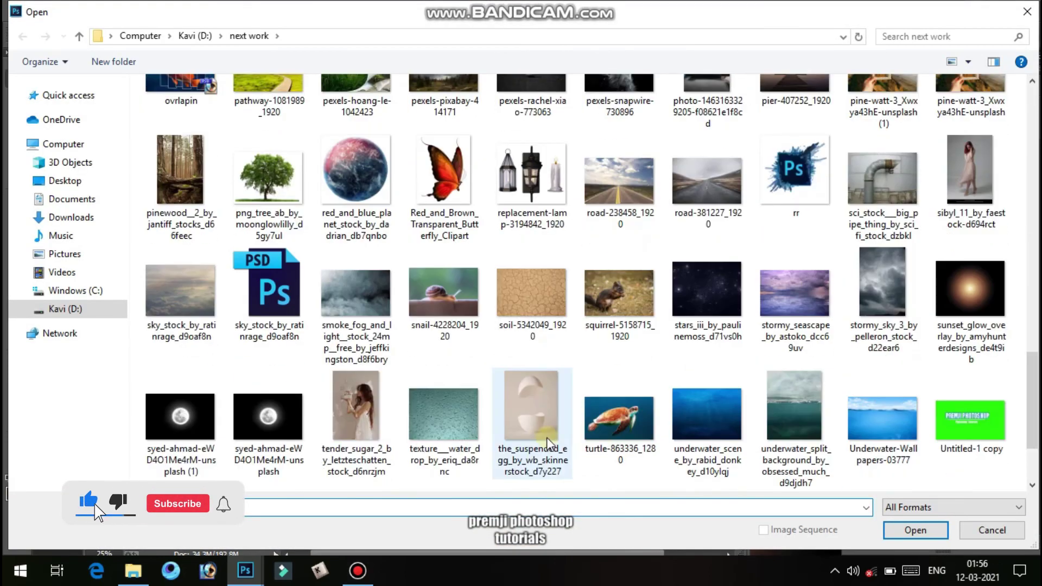
pyautogui.scroll(-2, 510, 440)
pyautogui.click(268, 429)
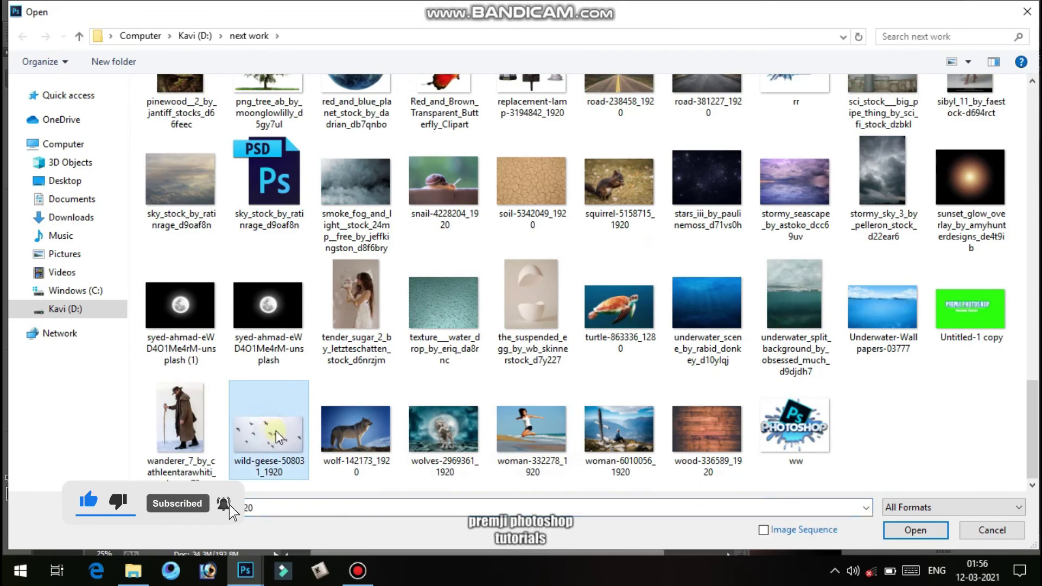
pyautogui.click(916, 533)
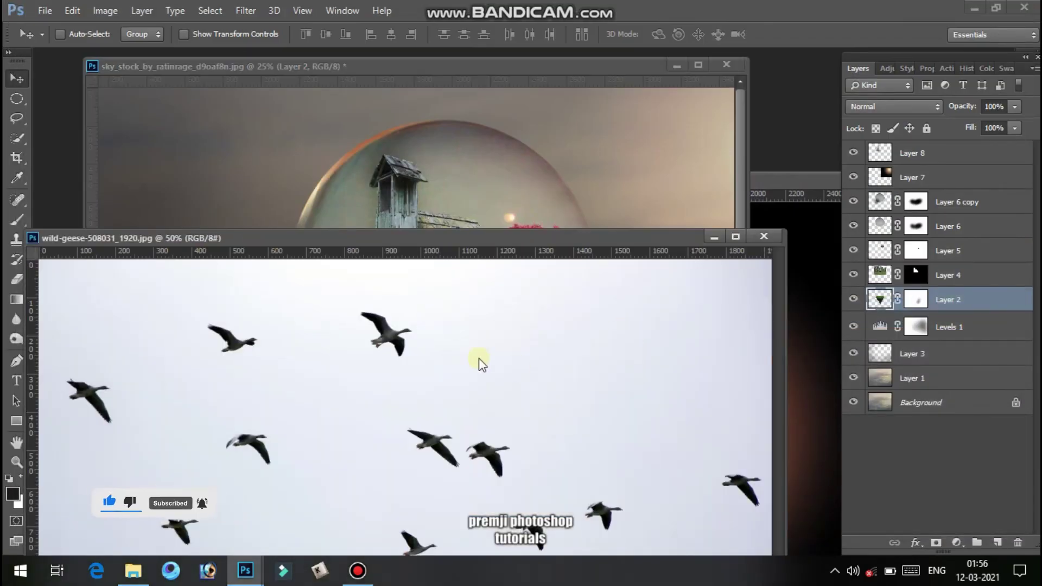
# Bring the geese picture into the island composite as a layer and set its blend mode to Darken.
pyautogui.click(510, 181)
pyautogui.moveTo(511, 181); pyautogui.dragTo(395, 196)
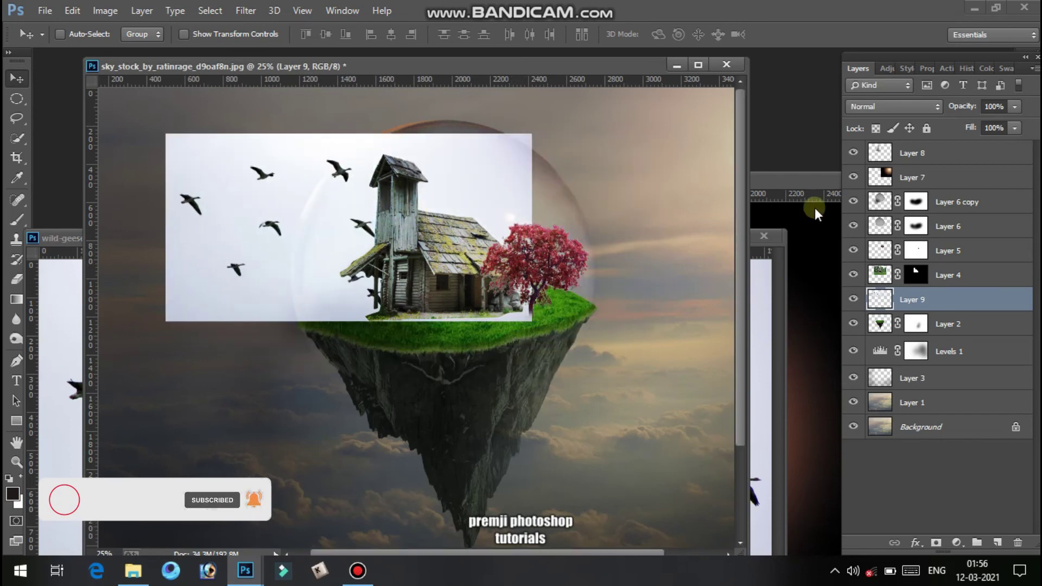
pyautogui.click(882, 106)
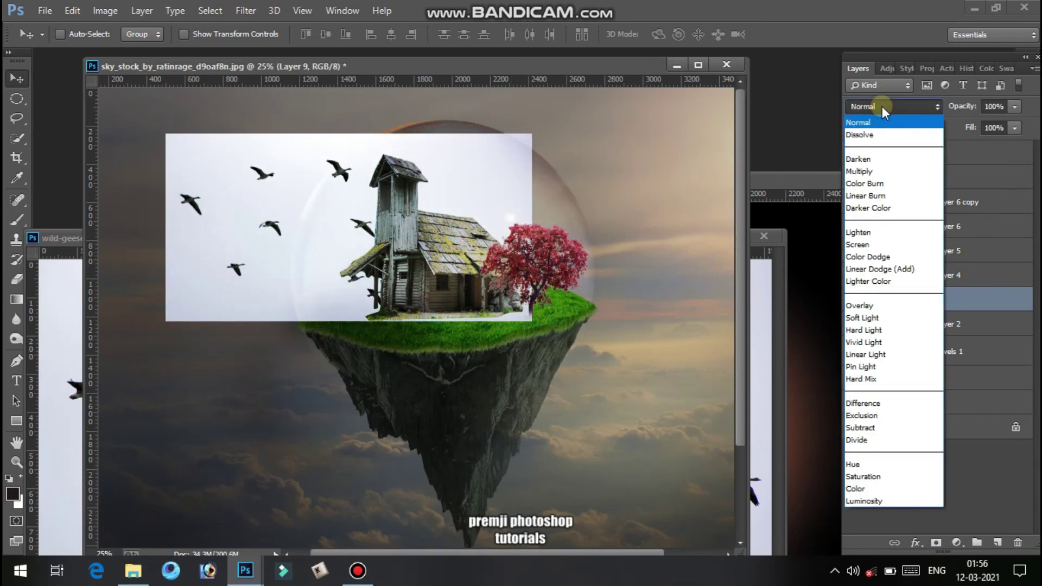
pyautogui.click(874, 161)
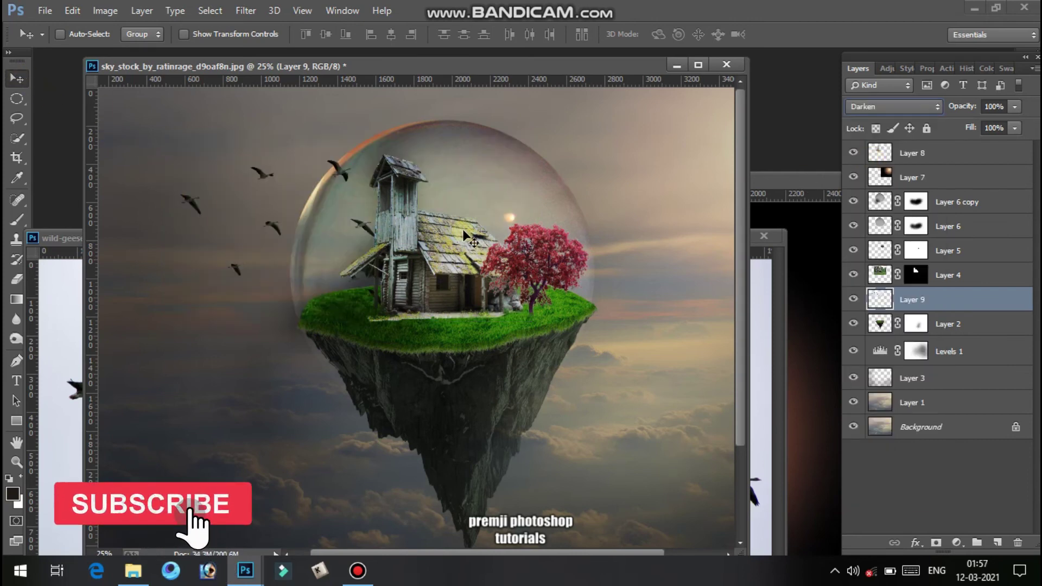
# Scale the geese layer to about 136.6% and position the flock across the sky around the glass bubble.
pyautogui.hotkey('ctrl', 't')
pyautogui.moveTo(530, 320); pyautogui.dragTo(573, 407)
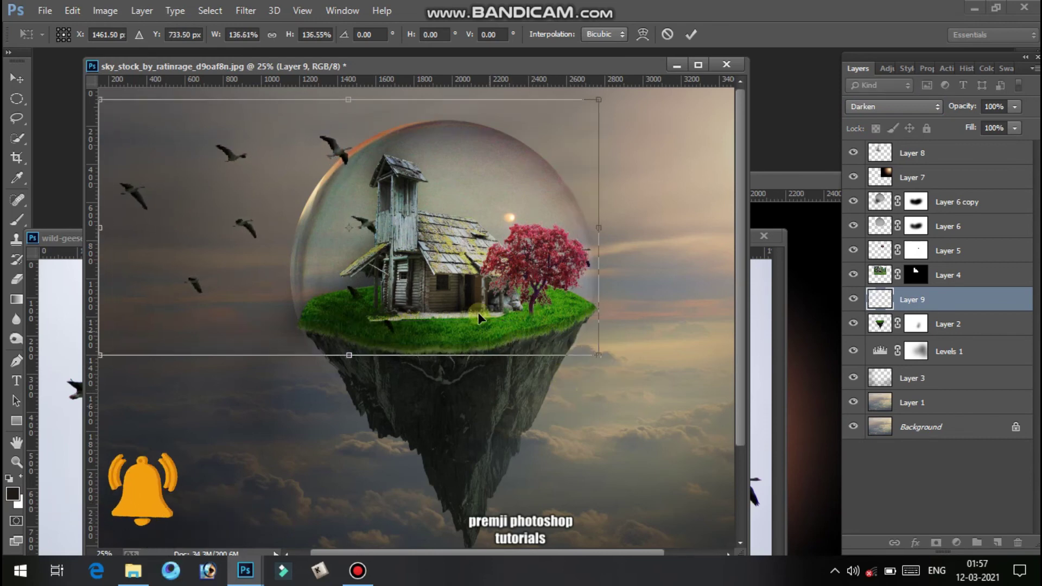
pyautogui.moveTo(489, 301)
pyautogui.mouseDown()
pyautogui.moveTo(526, 302)
pyautogui.moveTo(514, 275)
pyautogui.moveTo(494, 314)
pyautogui.mouseUp()
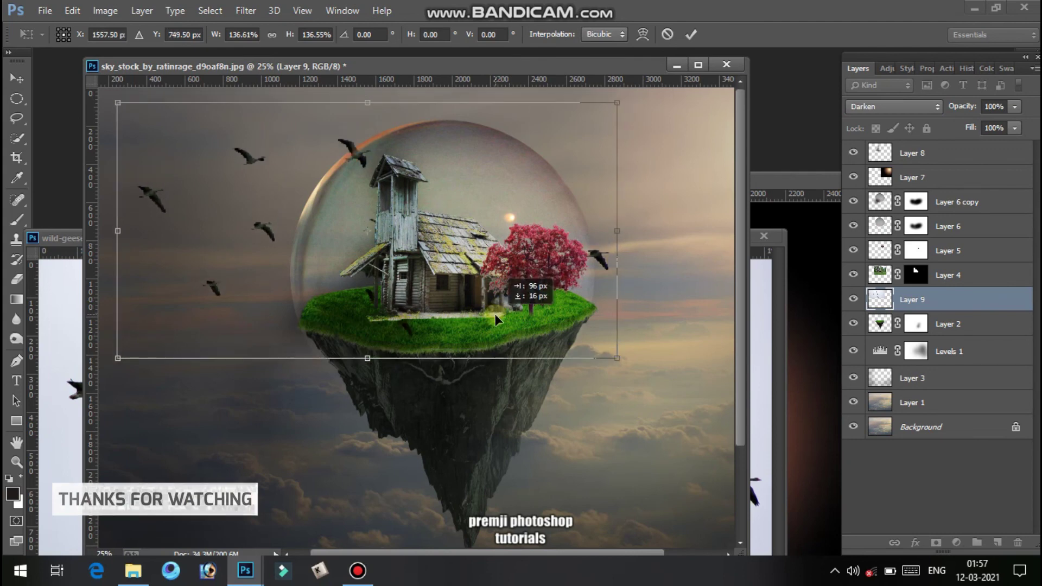
pyautogui.press('Return')
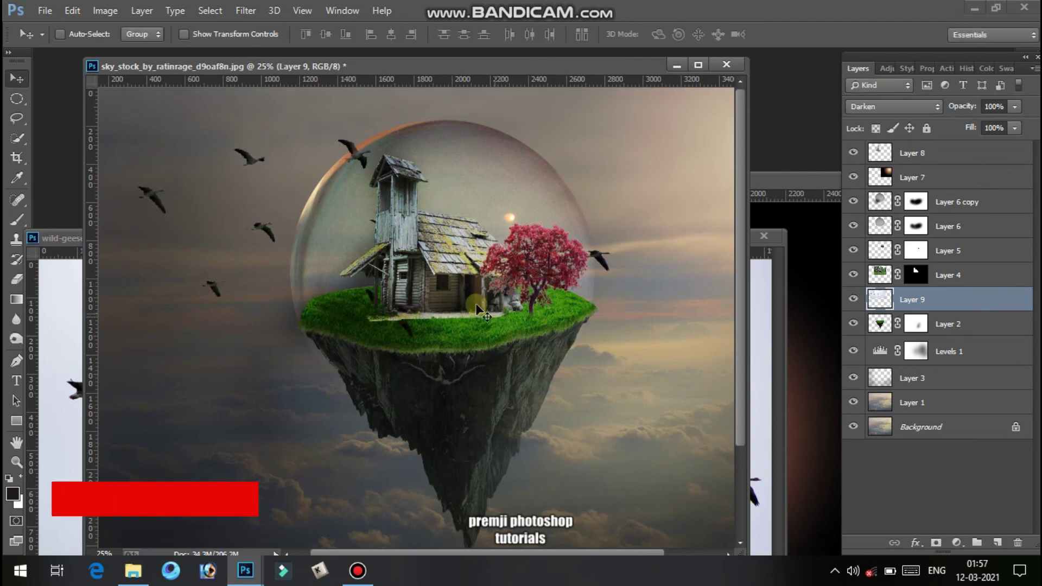
# Erase the geese over the bubble, house, tree and grass at 90% opacity, enlarging the eraser to 1500 px.
pyautogui.click(16, 279)
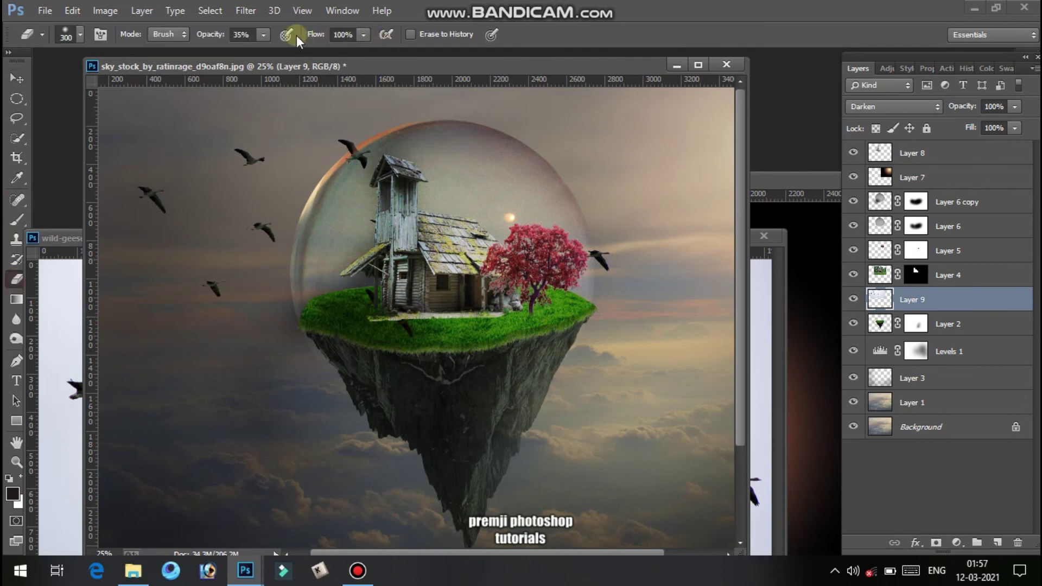
pyautogui.click(265, 34)
pyautogui.moveTo(282, 57); pyautogui.dragTo(307, 57)
pyautogui.click(531, 255)
pyautogui.press(']')
pyautogui.press(']')
pyautogui.press(']')
pyautogui.press(']')
pyautogui.press(']')
pyautogui.press(']')
pyautogui.press(']')
pyautogui.press(']')
pyautogui.press(']')
pyautogui.press(']')
pyautogui.press(']')
pyautogui.press(']')
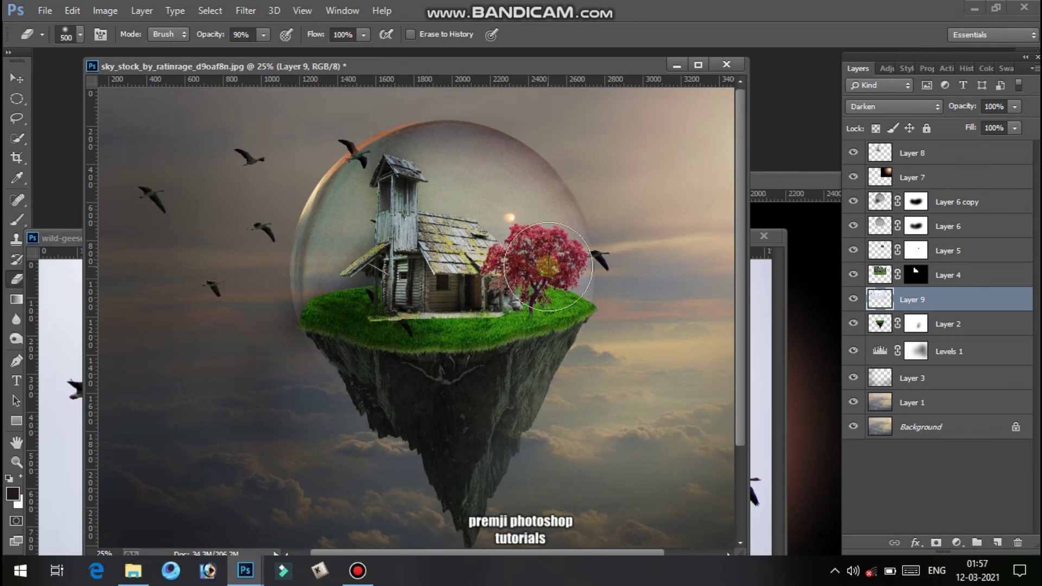
pyautogui.click(565, 271)
pyautogui.moveTo(565, 272); pyautogui.dragTo(389, 346)
pyautogui.click(417, 326)
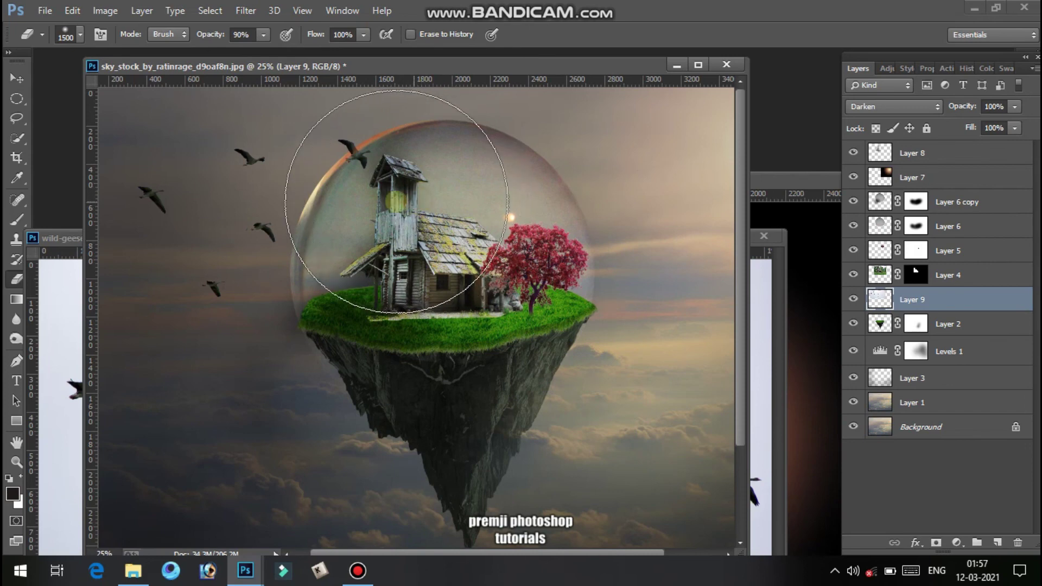
pyautogui.moveTo(395, 200)
pyautogui.mouseDown()
pyautogui.moveTo(392, 224)
pyautogui.moveTo(407, 221)
pyautogui.moveTo(423, 305)
pyautogui.moveTo(449, 283)
pyautogui.moveTo(415, 154)
pyautogui.moveTo(472, 248)
pyautogui.moveTo(477, 304)
pyautogui.mouseUp()
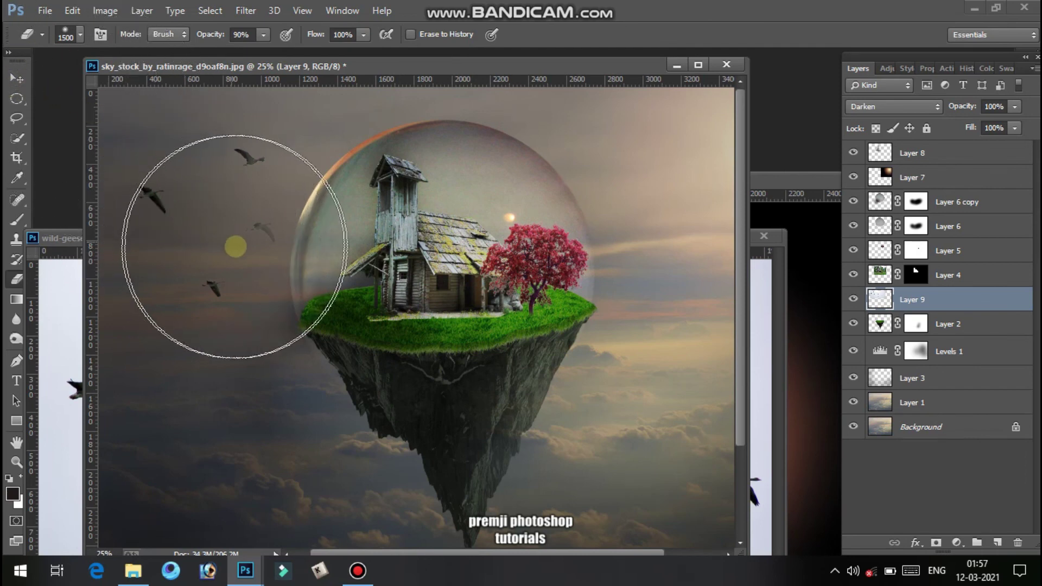
# Move the remaining geese closer to the bubble's left edge and erase the faint goose overlapping the glass with a 700 px eraser.
pyautogui.press('v')
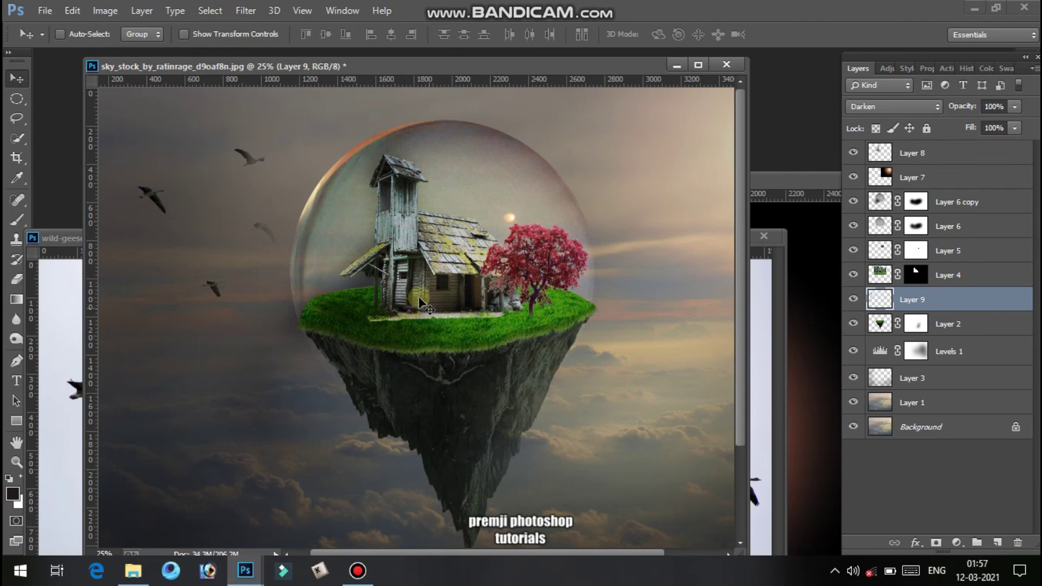
pyautogui.moveTo(215, 246); pyautogui.dragTo(278, 242)
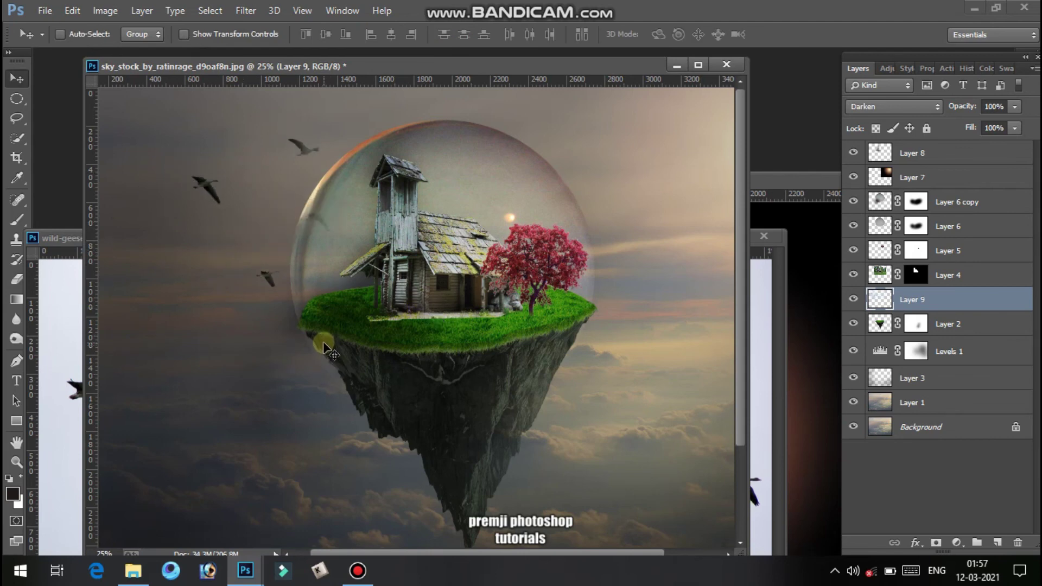
pyautogui.click(24, 285)
pyautogui.press('[')
pyautogui.press('[')
pyautogui.press('[')
pyautogui.press('[')
pyautogui.press('[')
pyautogui.press('[')
pyautogui.press('[')
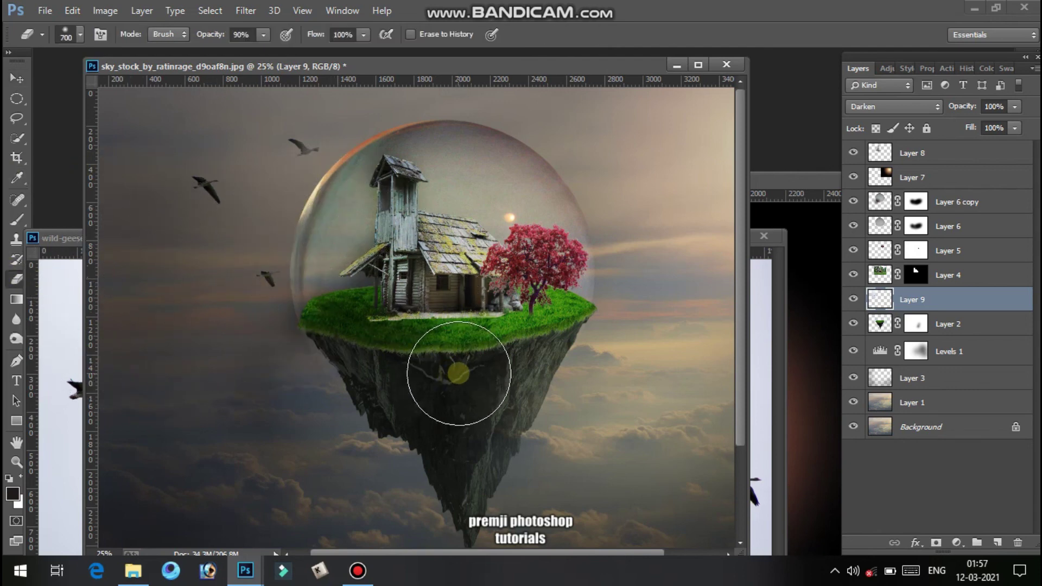
# Inspect the finished composite, both as a whole and close up around the house, tree and island rock.
pyautogui.hotkey('ctrl', '-')
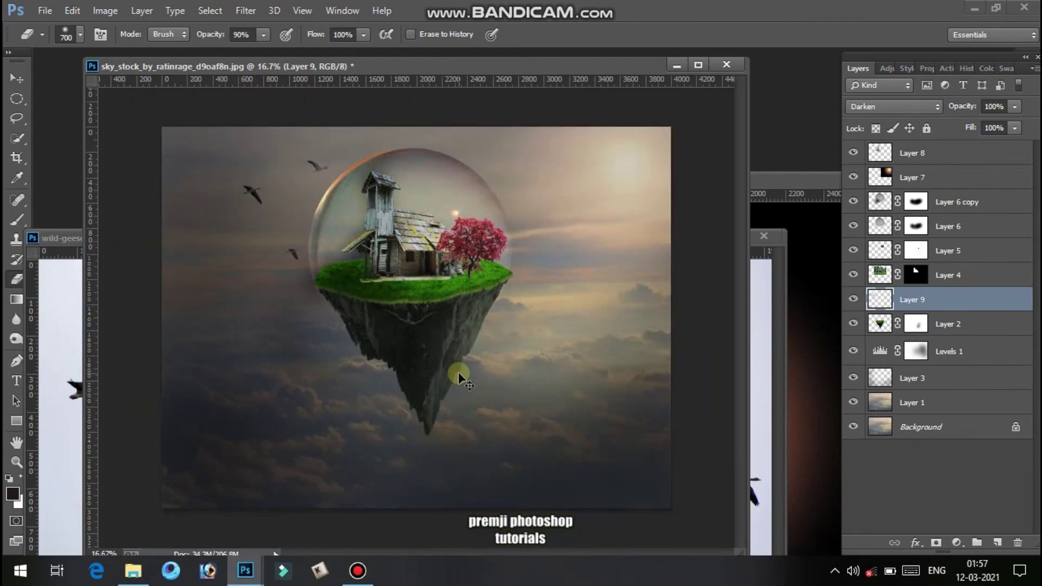
pyautogui.hotkey('ctrl', '-')
pyautogui.hotkey('ctrl', '+')
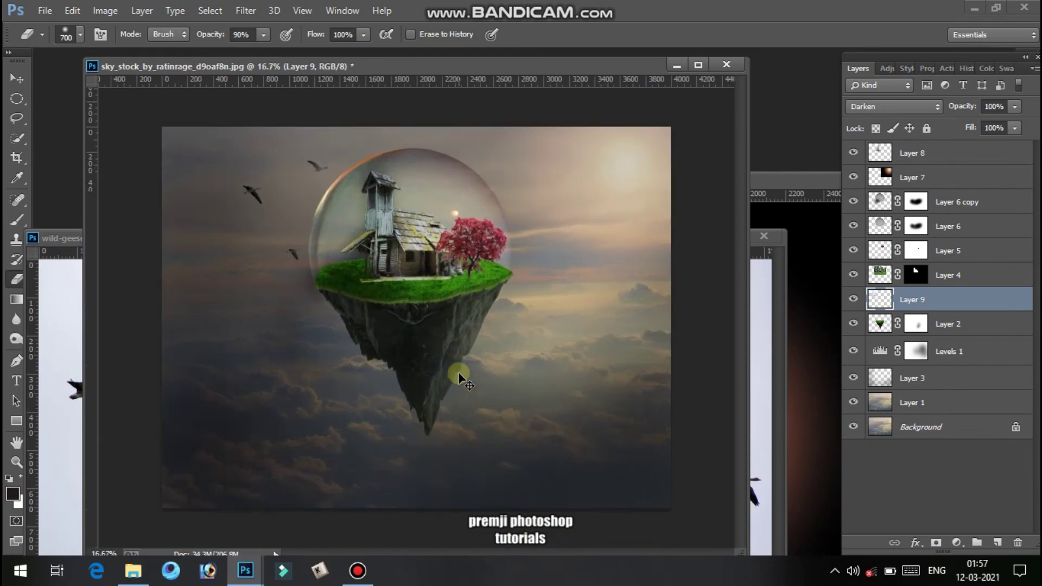
pyautogui.hotkey('ctrl', '+')
pyautogui.hotkey('ctrl', '+')
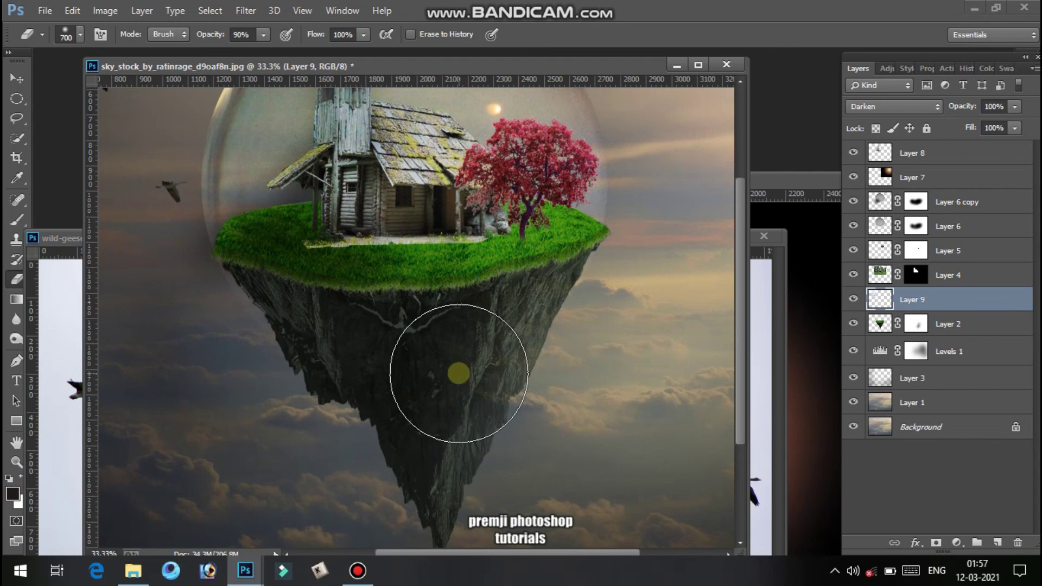
pyautogui.scroll(2, 482, 335)
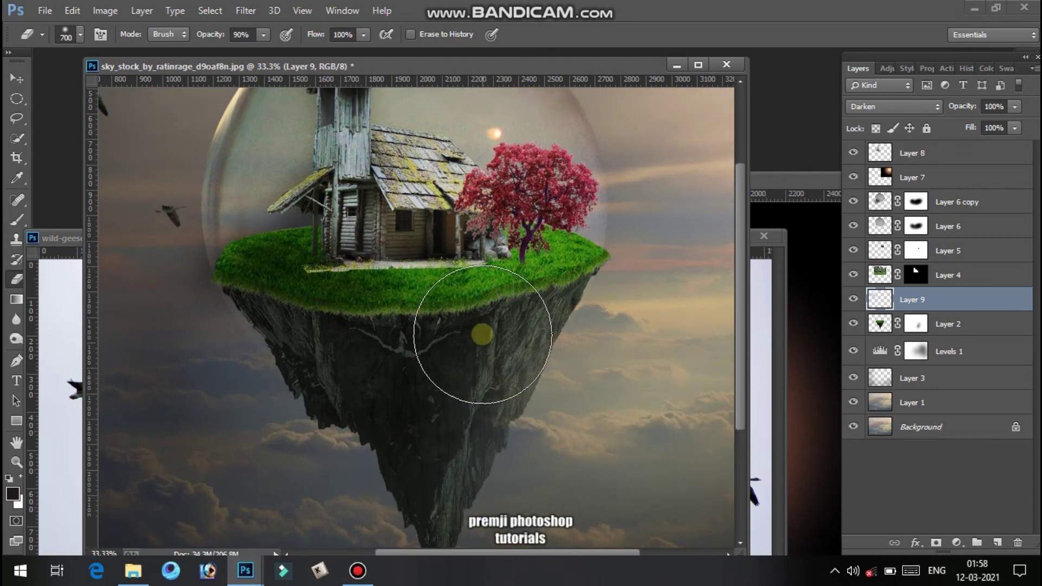
pyautogui.scroll(5, 483, 335)
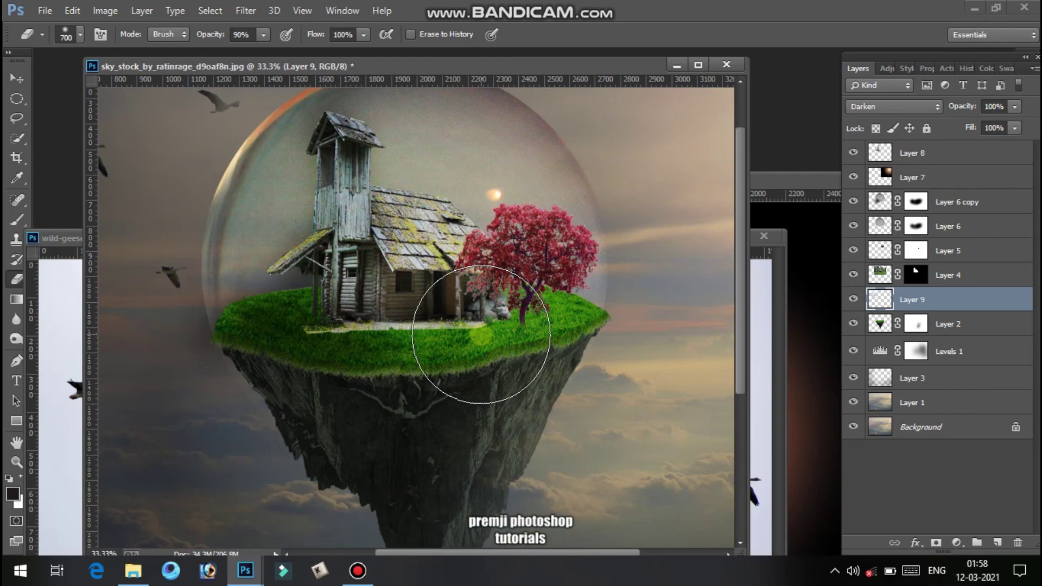
pyautogui.scroll(3, 515, 329)
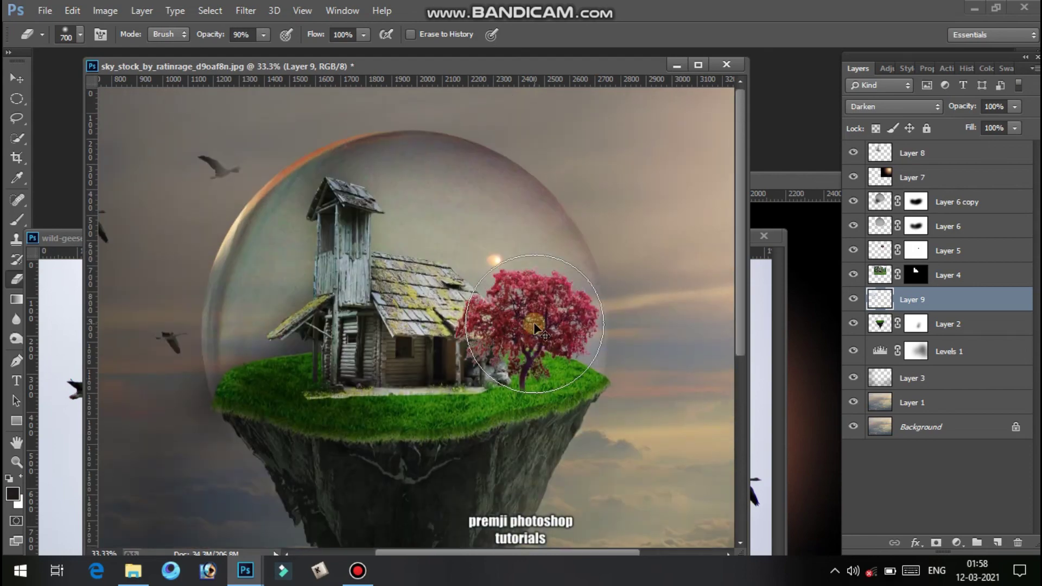
pyautogui.hotkey('ctrl', '-')
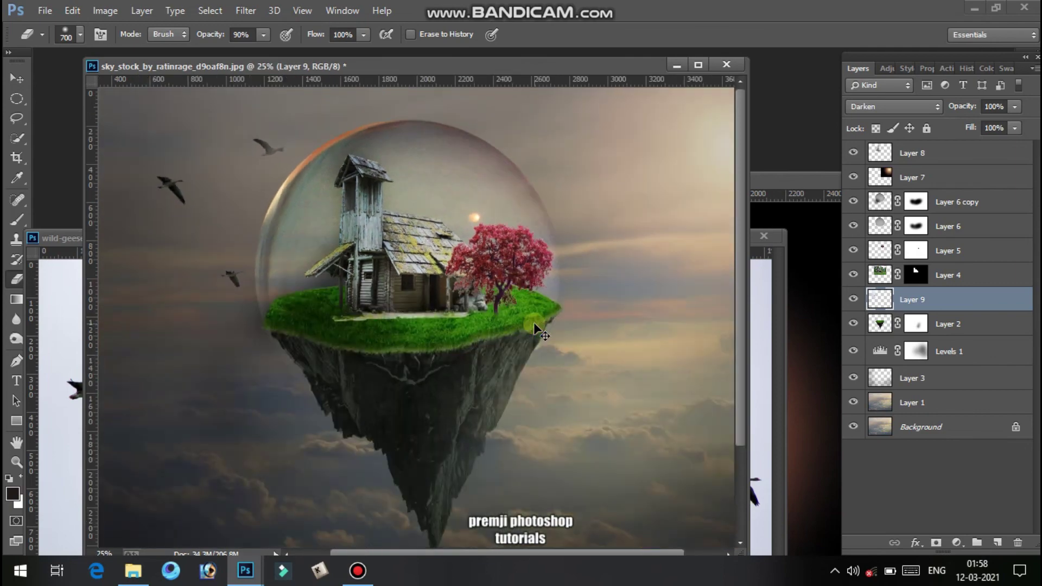
pyautogui.hotkey('ctrl', '-')
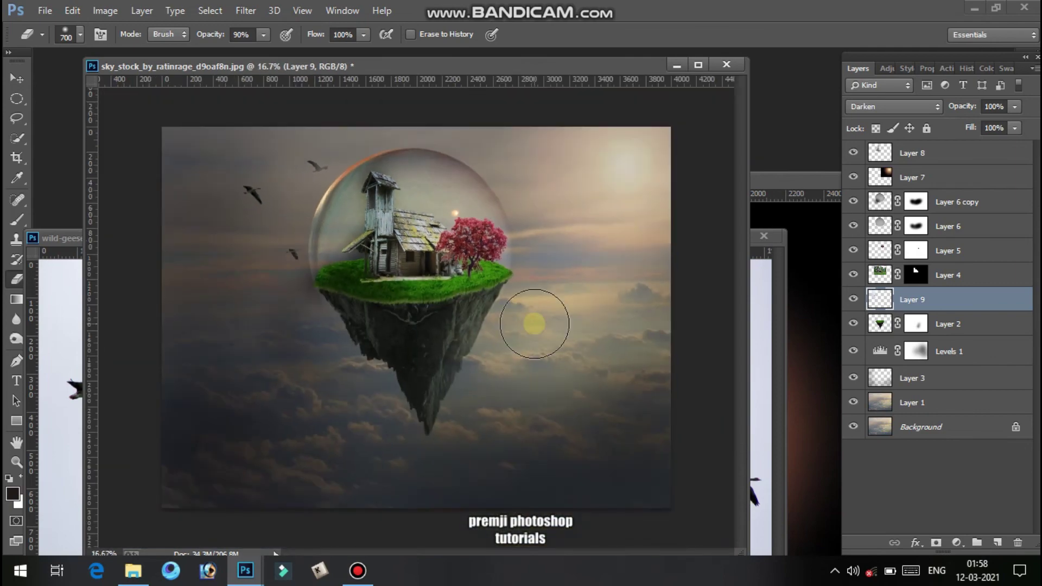